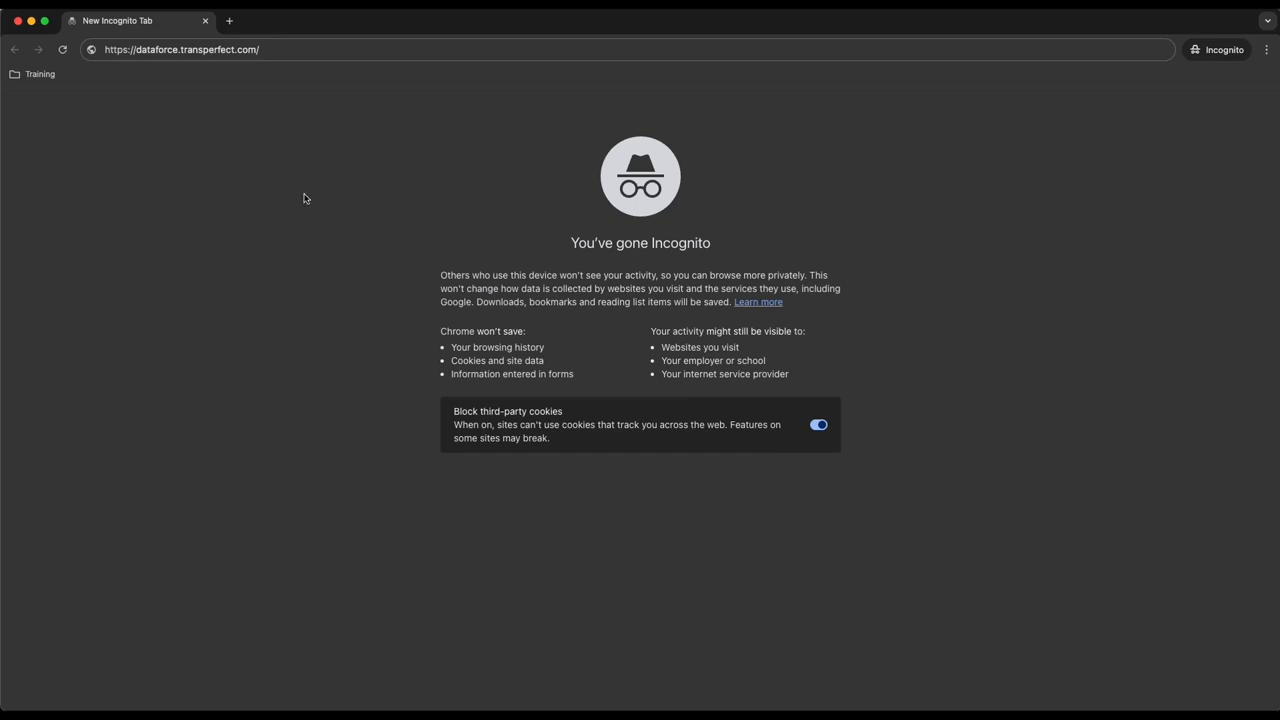
Load the DataForce site and accept cookies with functional and analytics cookies enabled.
{"action": "left_click", "coordinate": [295, 52]}
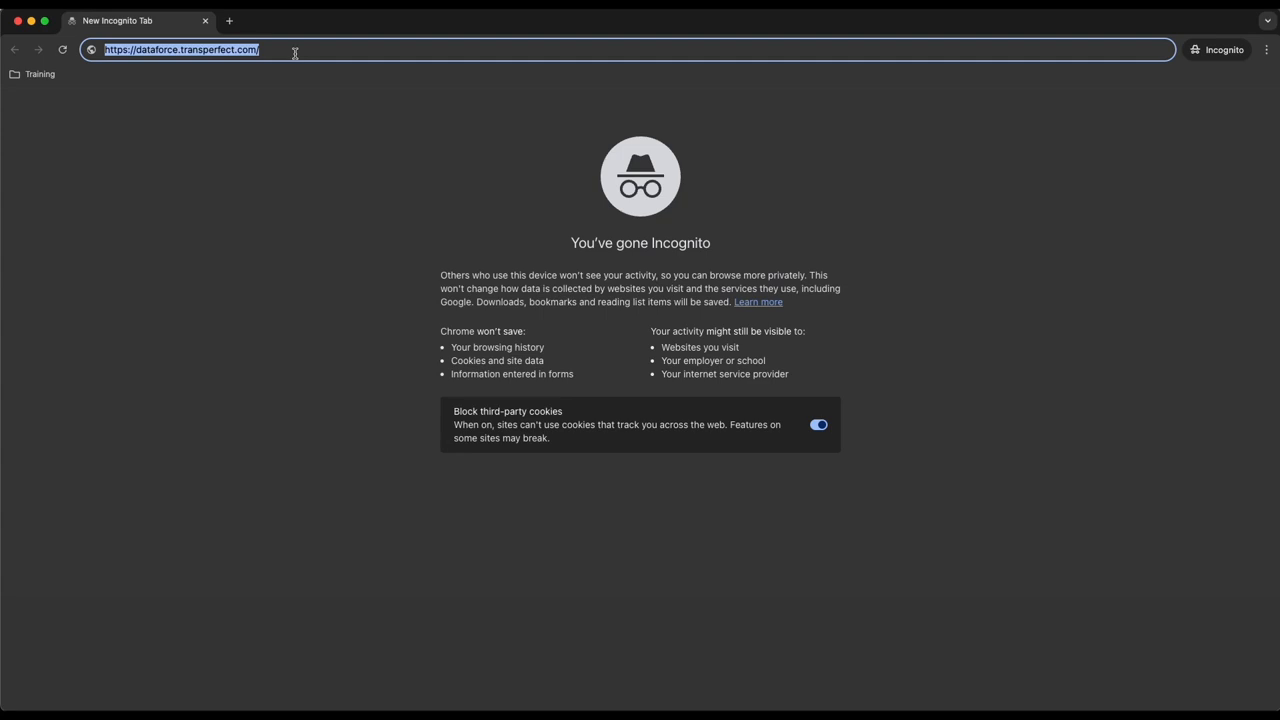
{"action": "key", "text": "Return"}
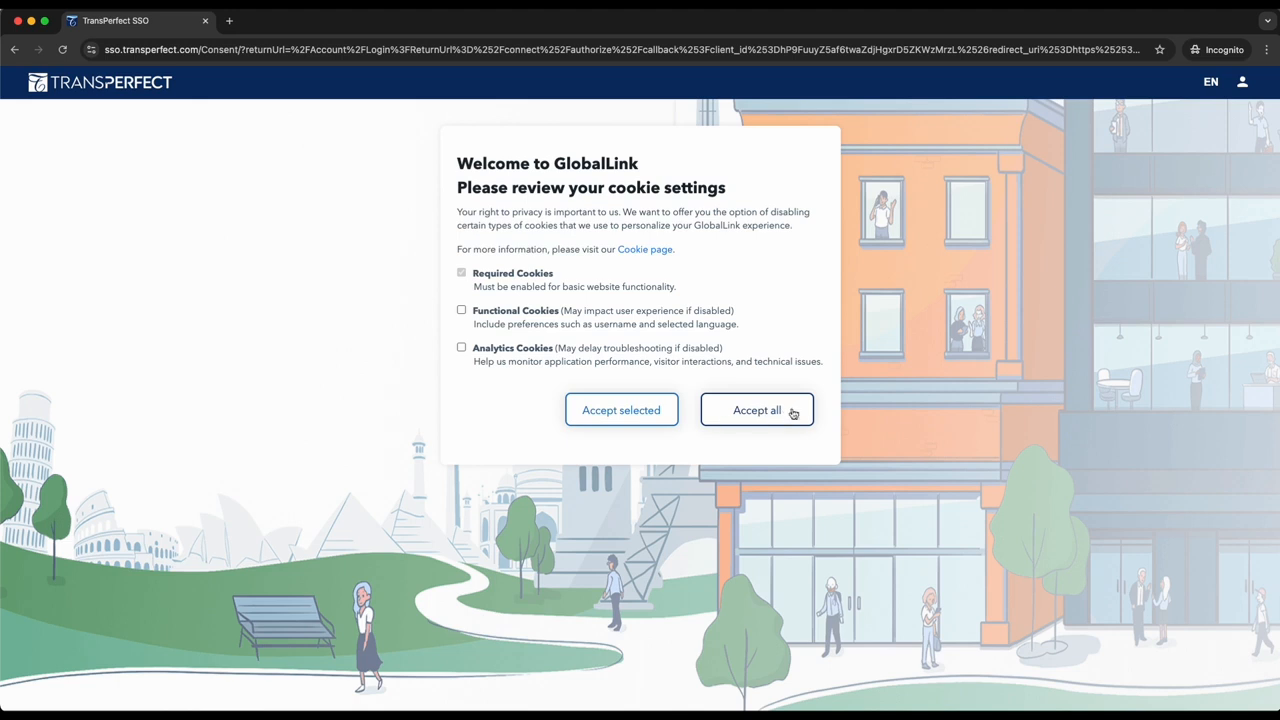
{"action": "left_click", "coordinate": [461, 311]}
{"action": "left_click", "coordinate": [462, 348]}
{"action": "left_click", "coordinate": [745, 415]}
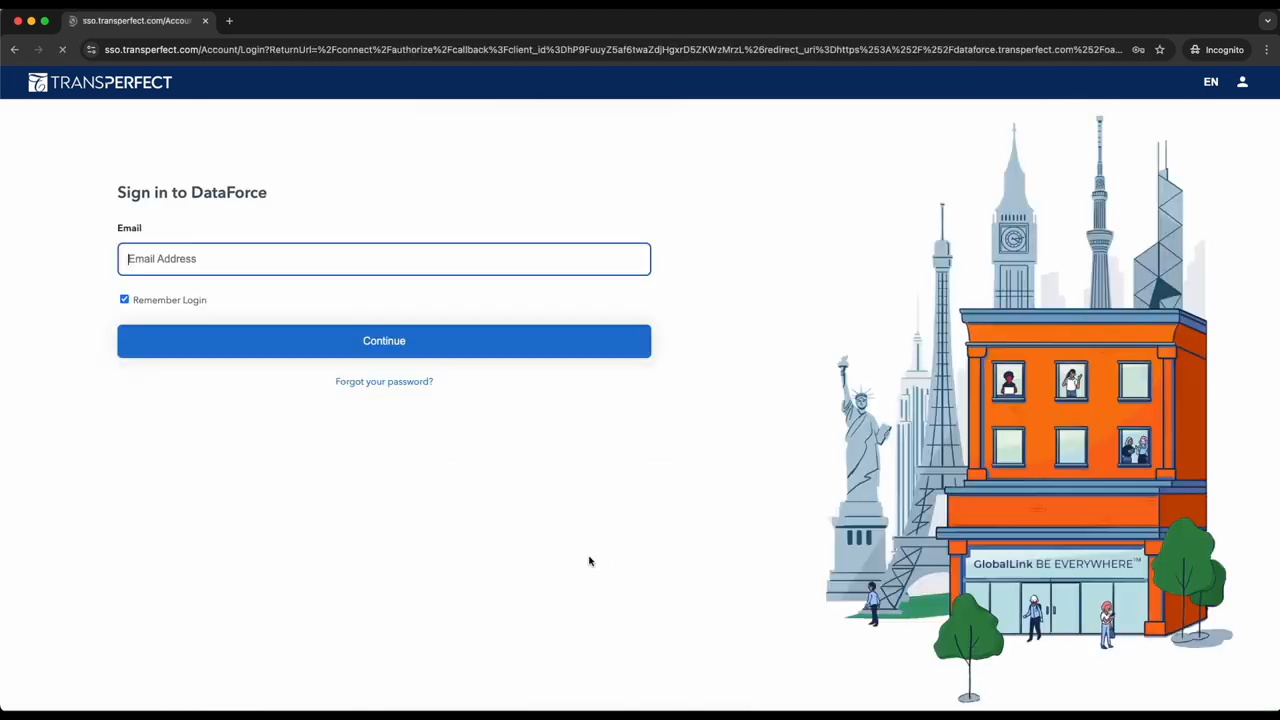
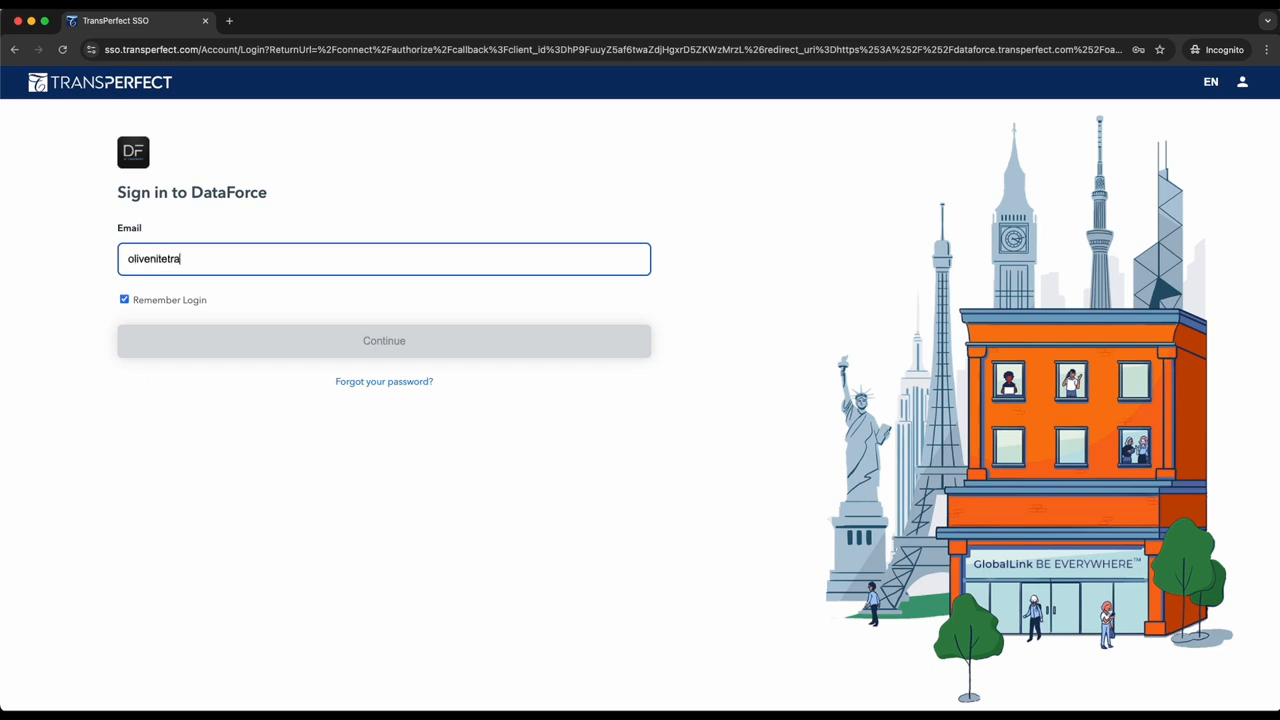
Enter the account e-mail address on the DataForce sign-in page and continue.
{"action": "left_click", "coordinate": [191, 338]}
Enter the account password and sign in.
{"action": "type", "text": "•••••••••"}
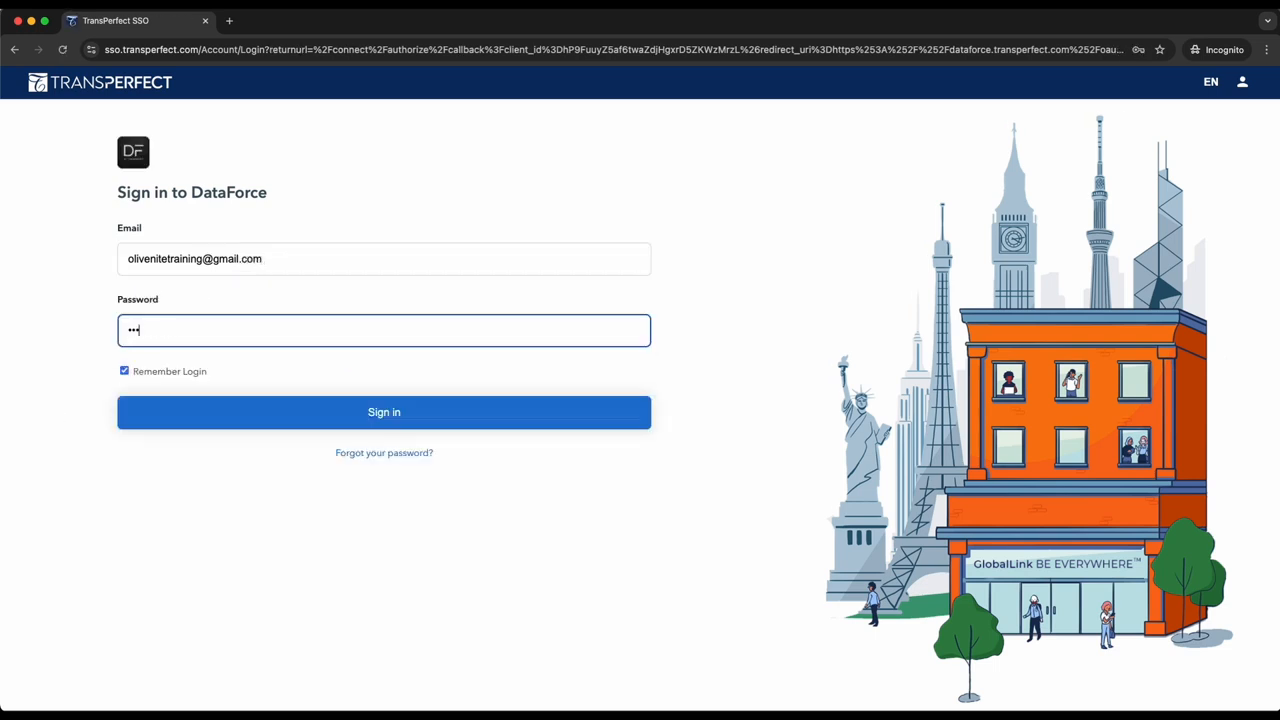
{"action": "type", "text": "••••"}
{"action": "left_click", "coordinate": [232, 424]}
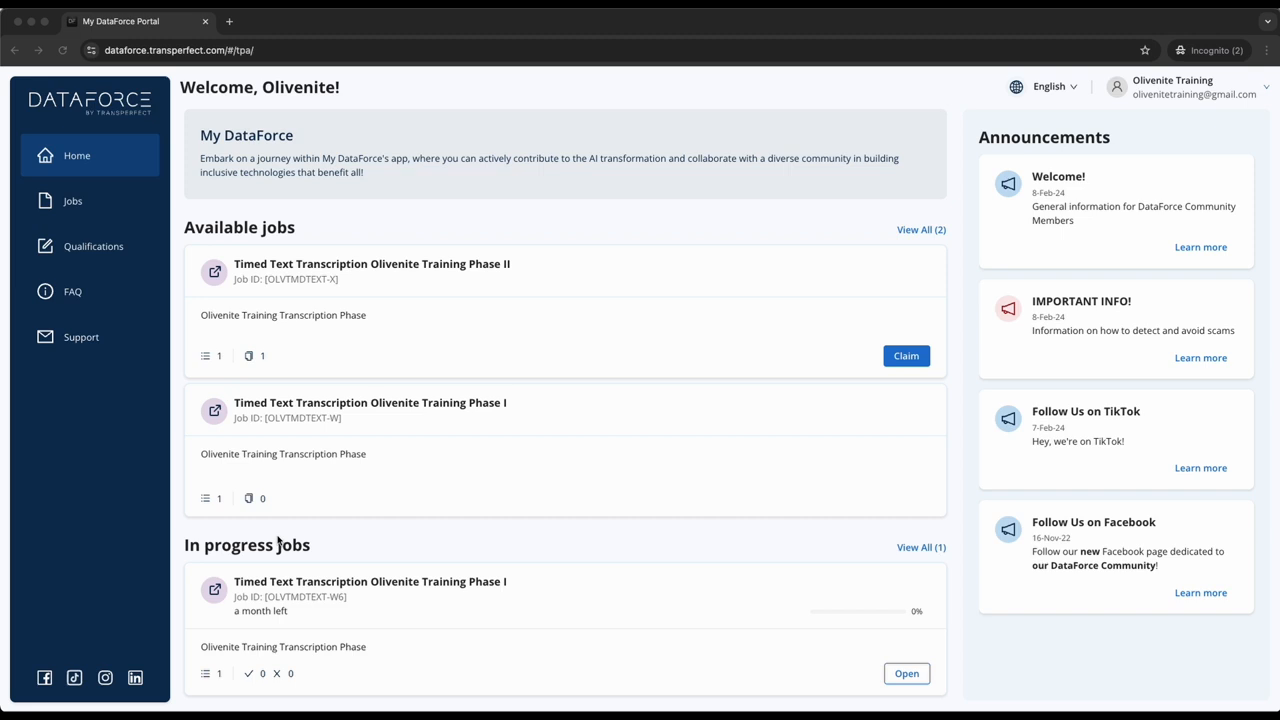
Browse the available, in-progress and completed jobs, Qualifications, FAQ and Support sections of the portal.
{"action": "left_click", "coordinate": [72, 201]}
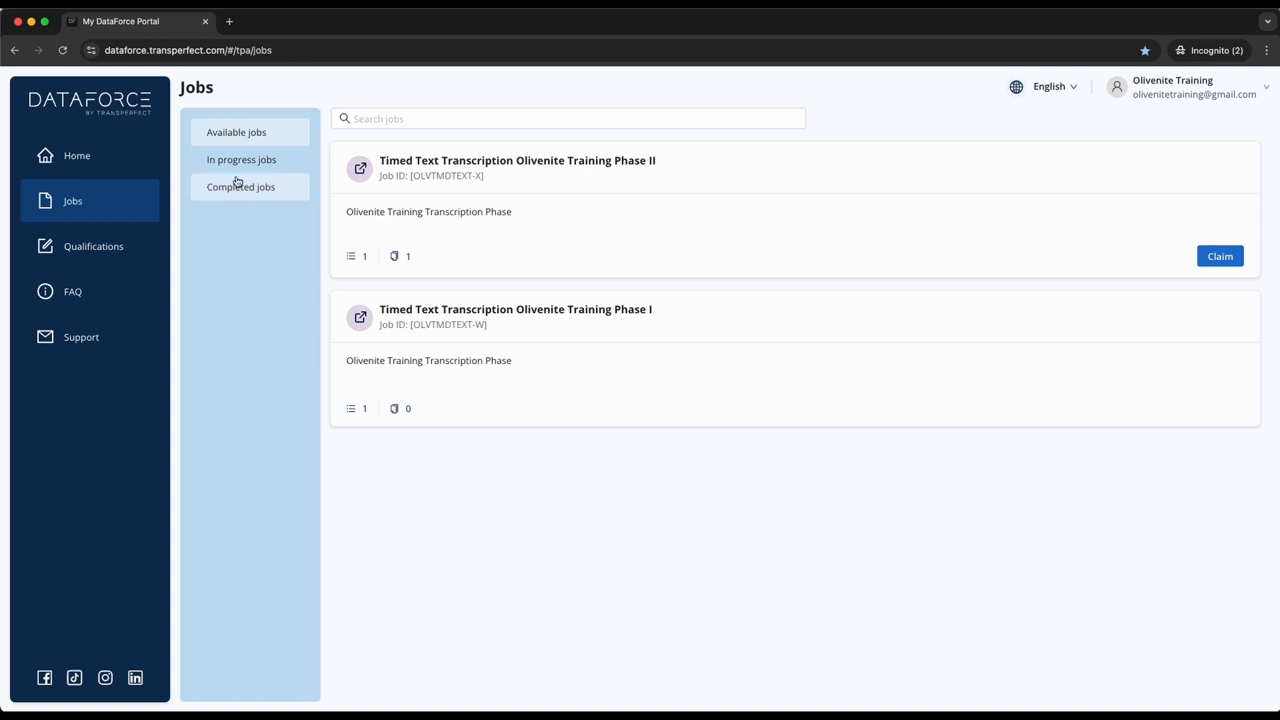
{"action": "left_click", "coordinate": [275, 158]}
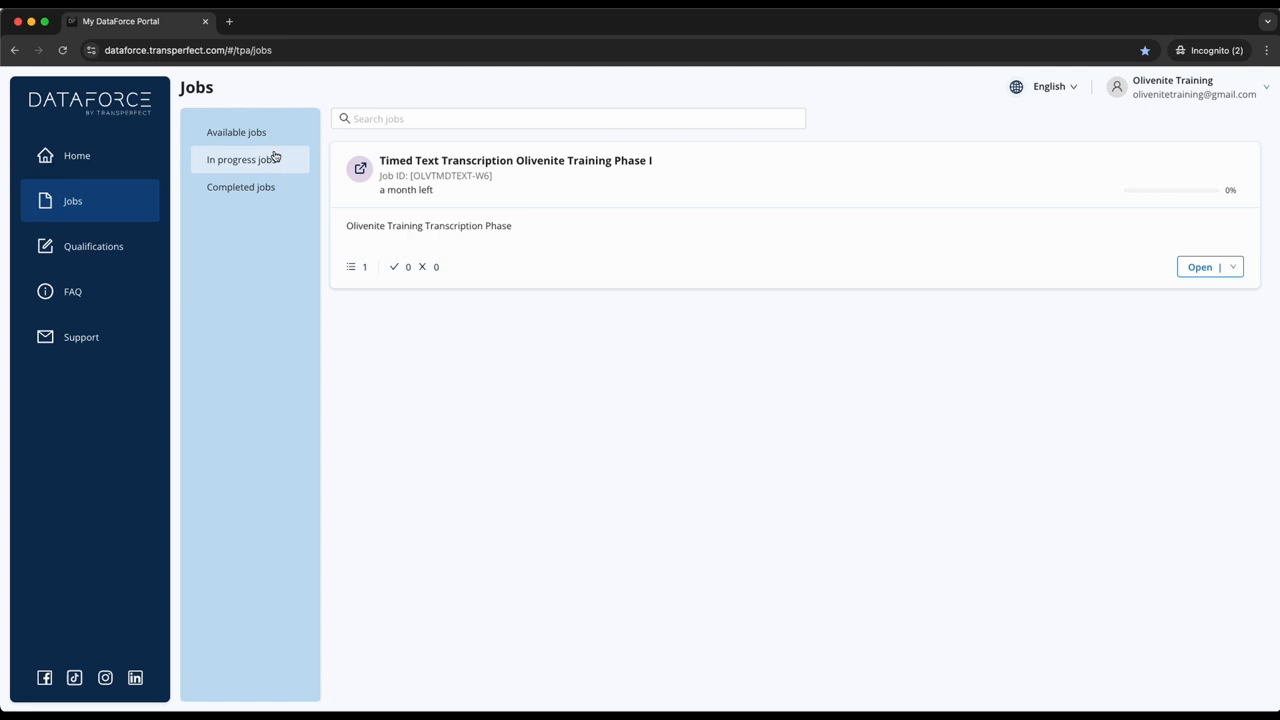
{"action": "left_click", "coordinate": [275, 184]}
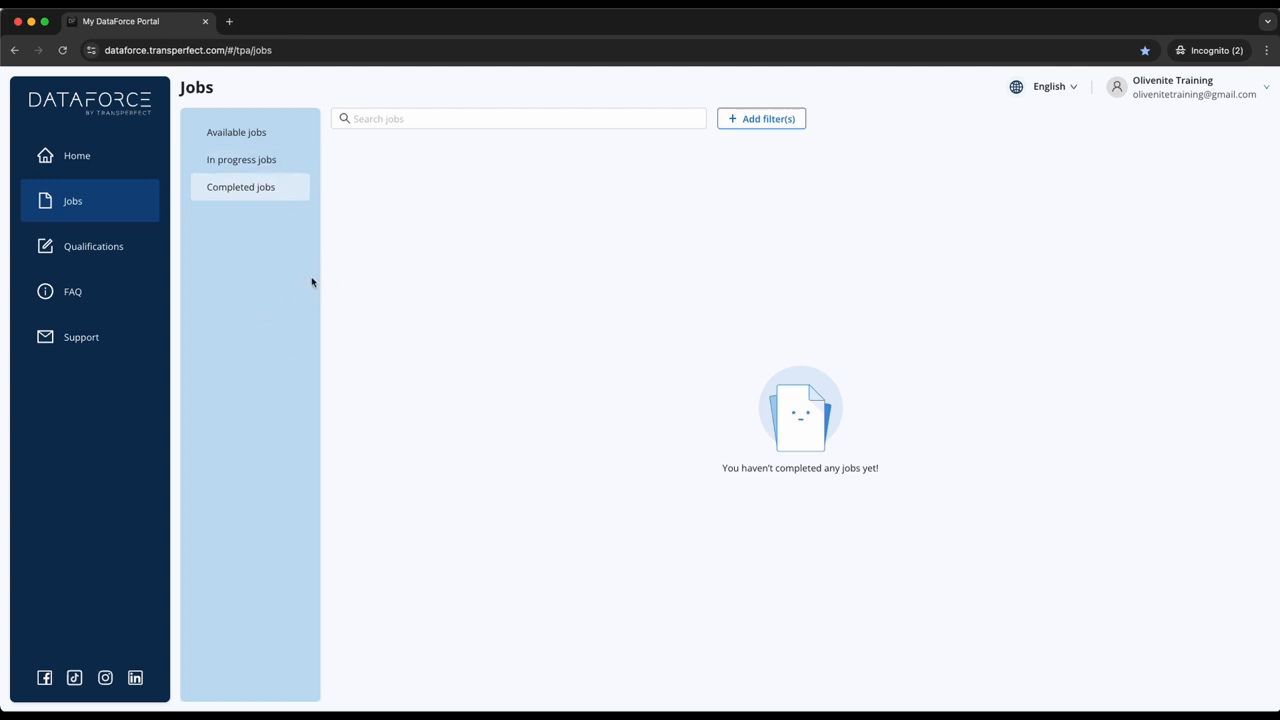
{"action": "left_click", "coordinate": [106, 251]}
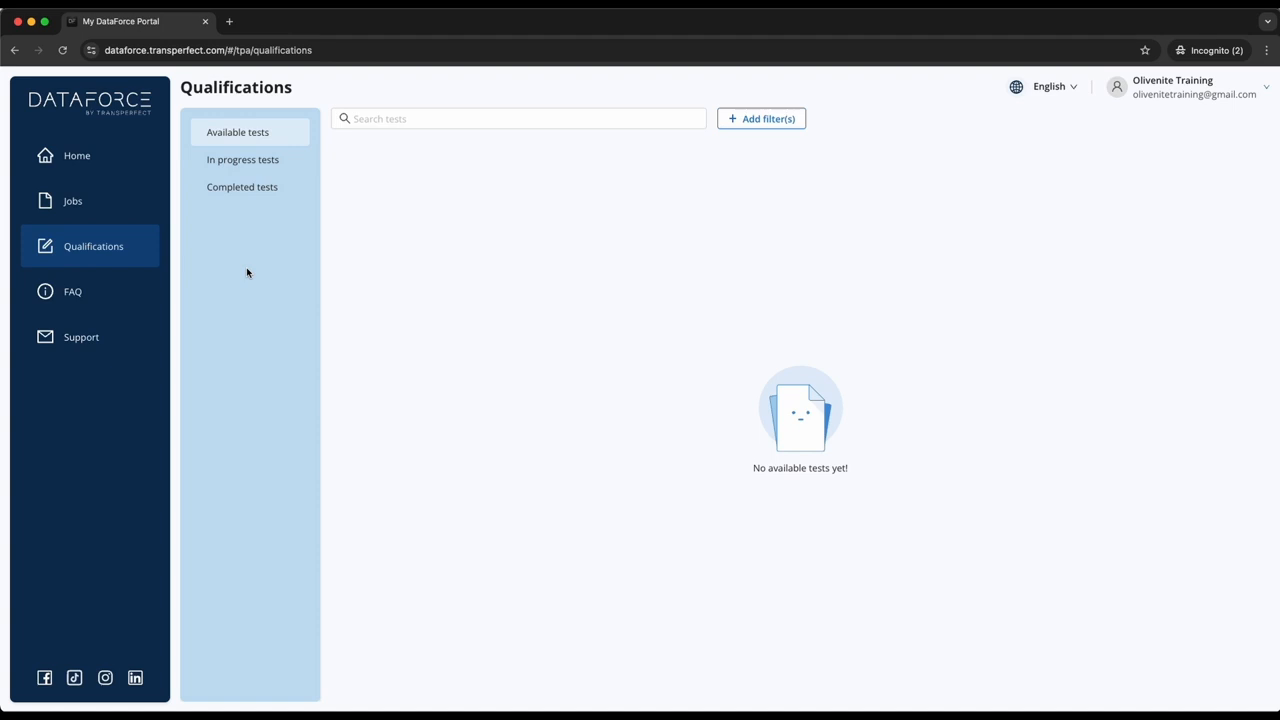
{"action": "left_click", "coordinate": [104, 290]}
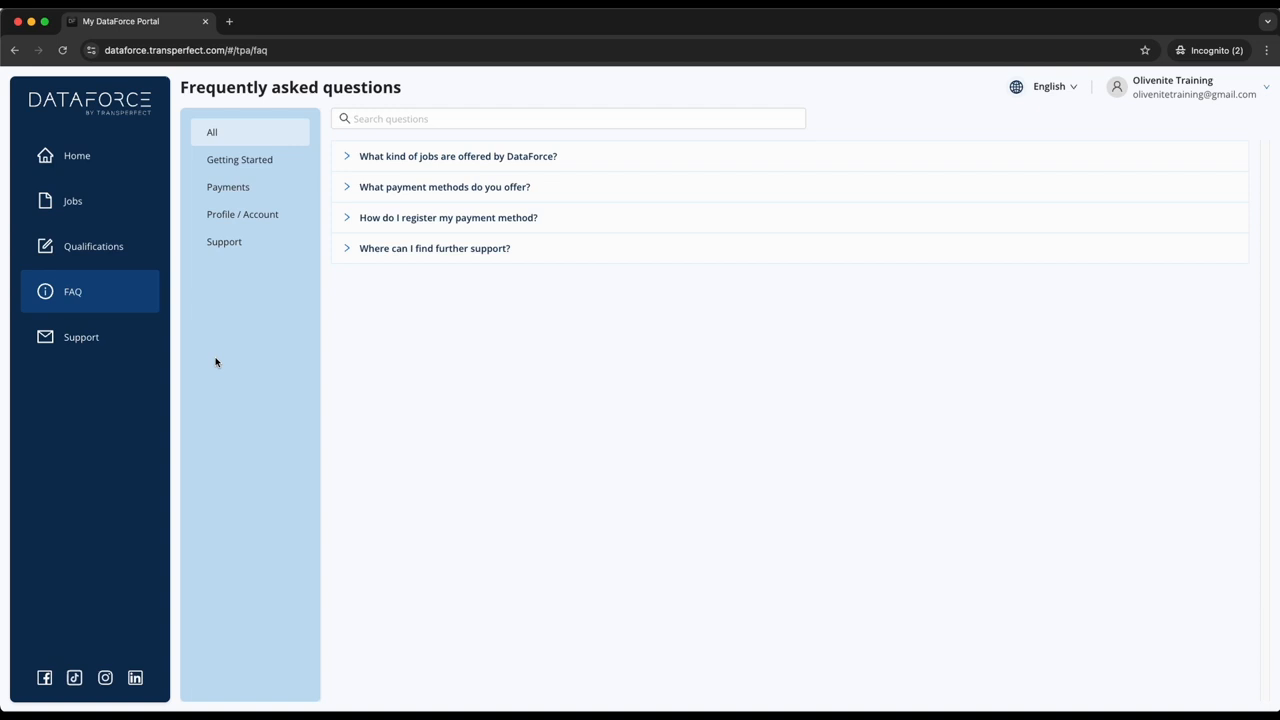
{"action": "left_click", "coordinate": [123, 338]}
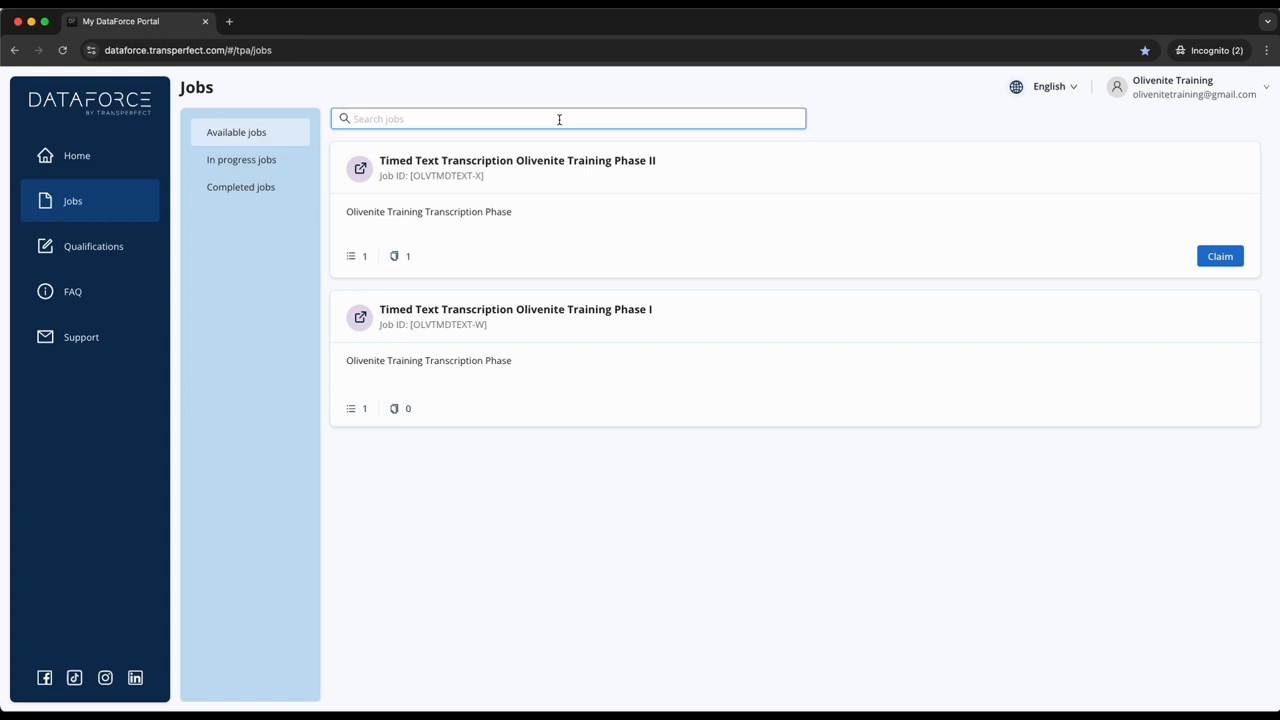
Search the jobs for Olivenite, then clear the search box.
{"action": "type", "text": "Olivenite"}
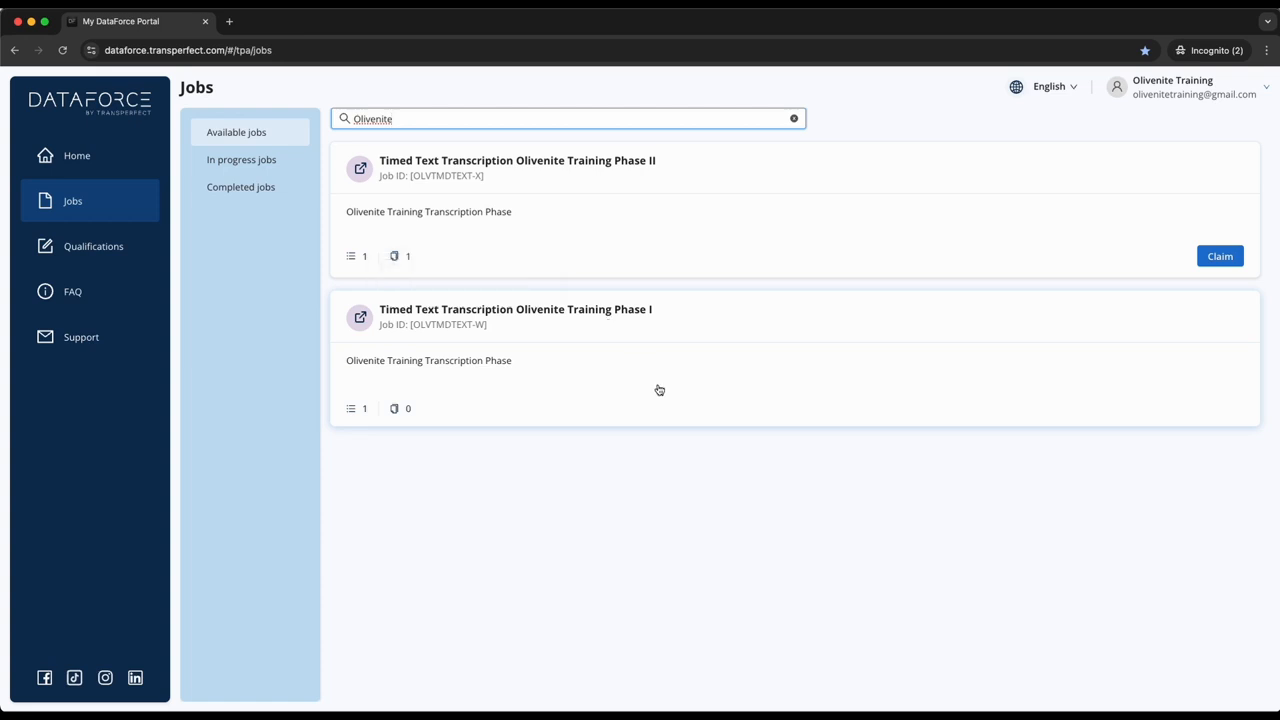
{"action": "left_click_drag", "start_coordinate": [409, 118], "coordinate": [314, 120]}
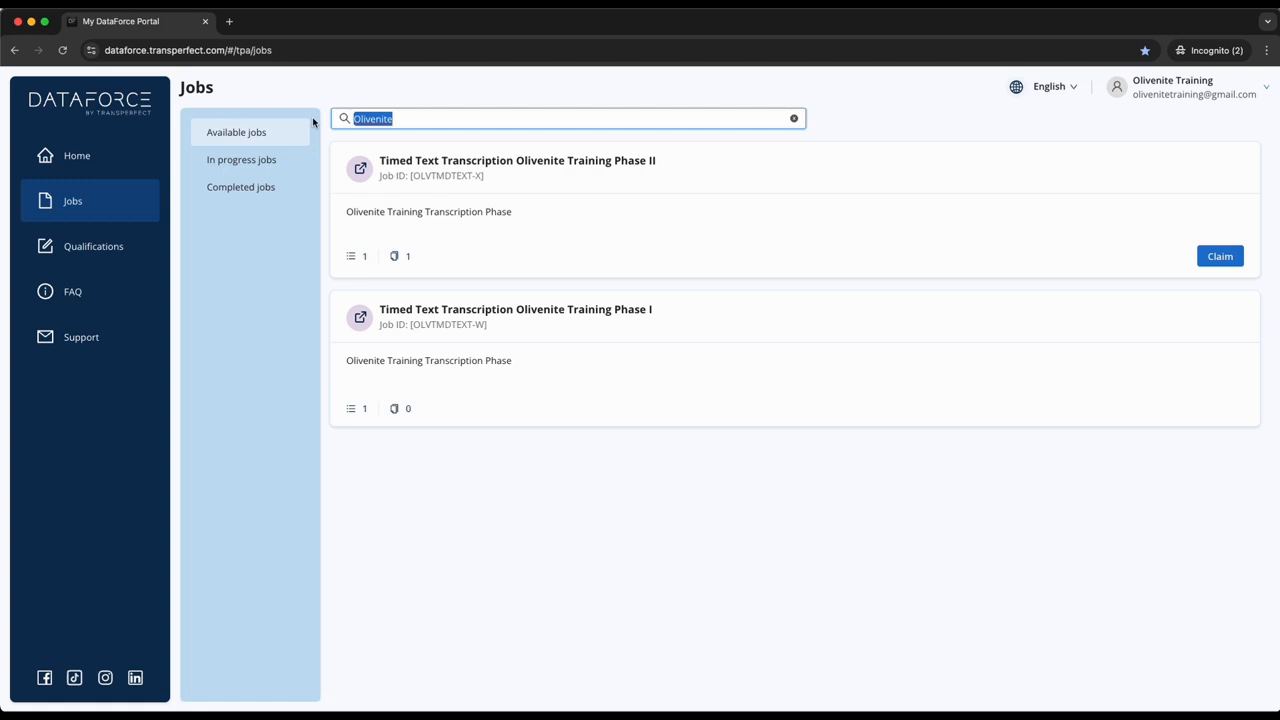
{"action": "key", "text": "BackSpace"}
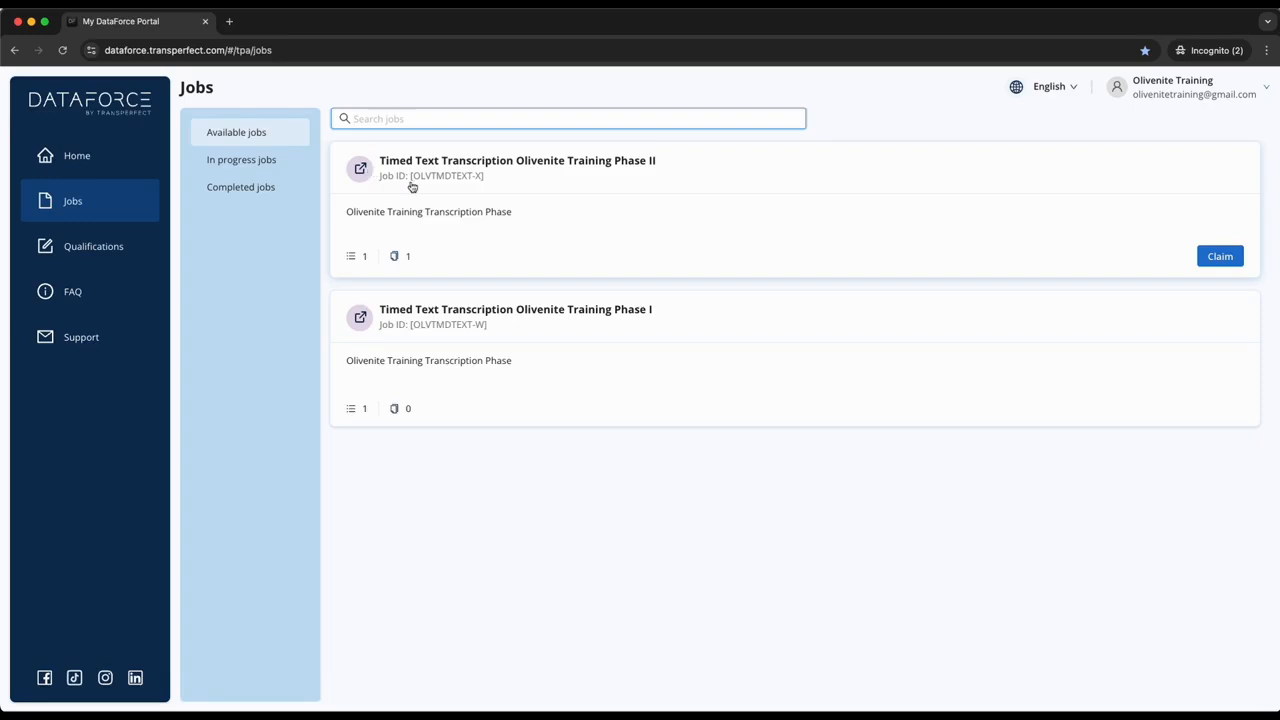
Start claiming the Phase II job and cancel the confirmation.
{"action": "left_click", "coordinate": [1224, 258]}
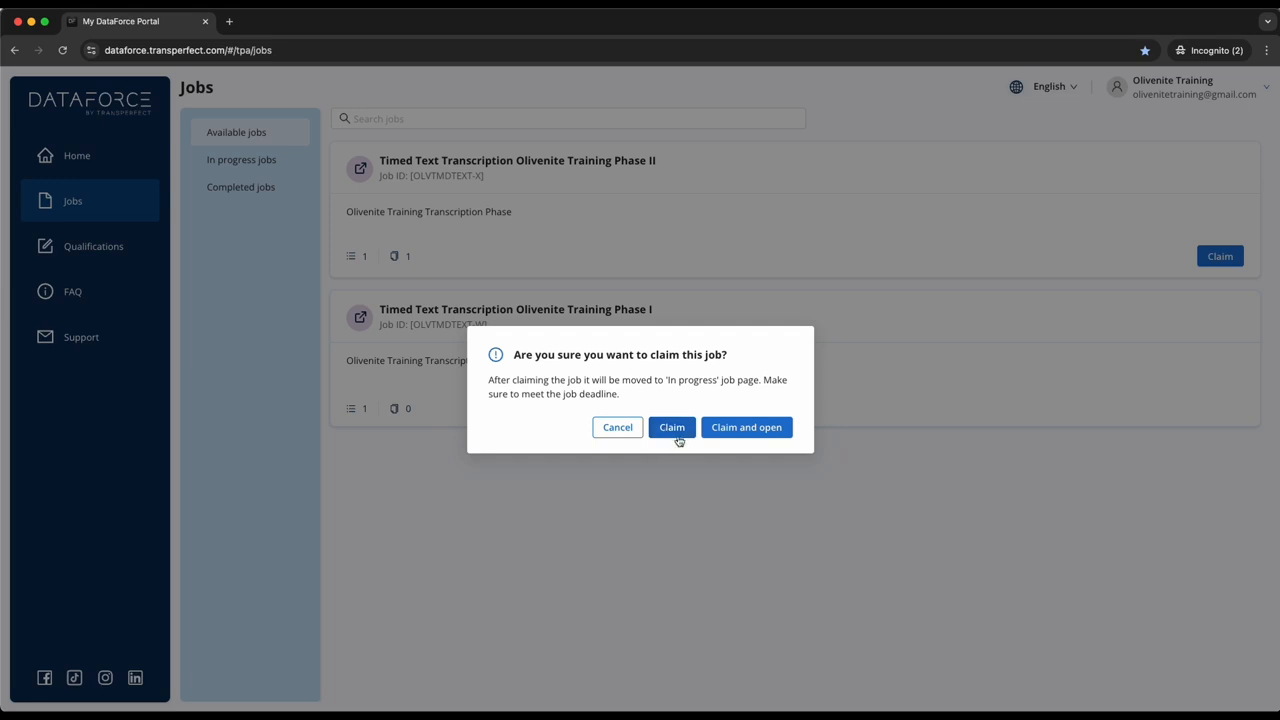
{"action": "left_click", "coordinate": [619, 430]}
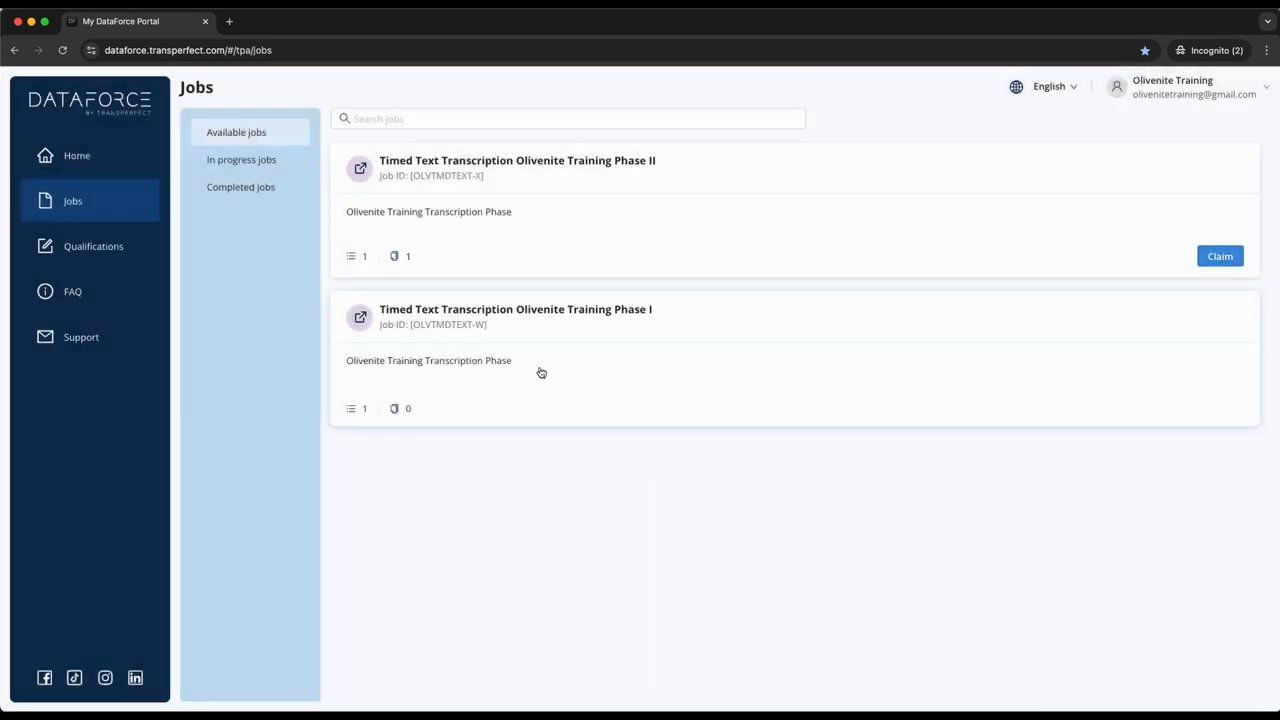
Open the in-progress Timed Text Transcription Olivenite Training Phase I job.
{"action": "left_click", "coordinate": [266, 167]}
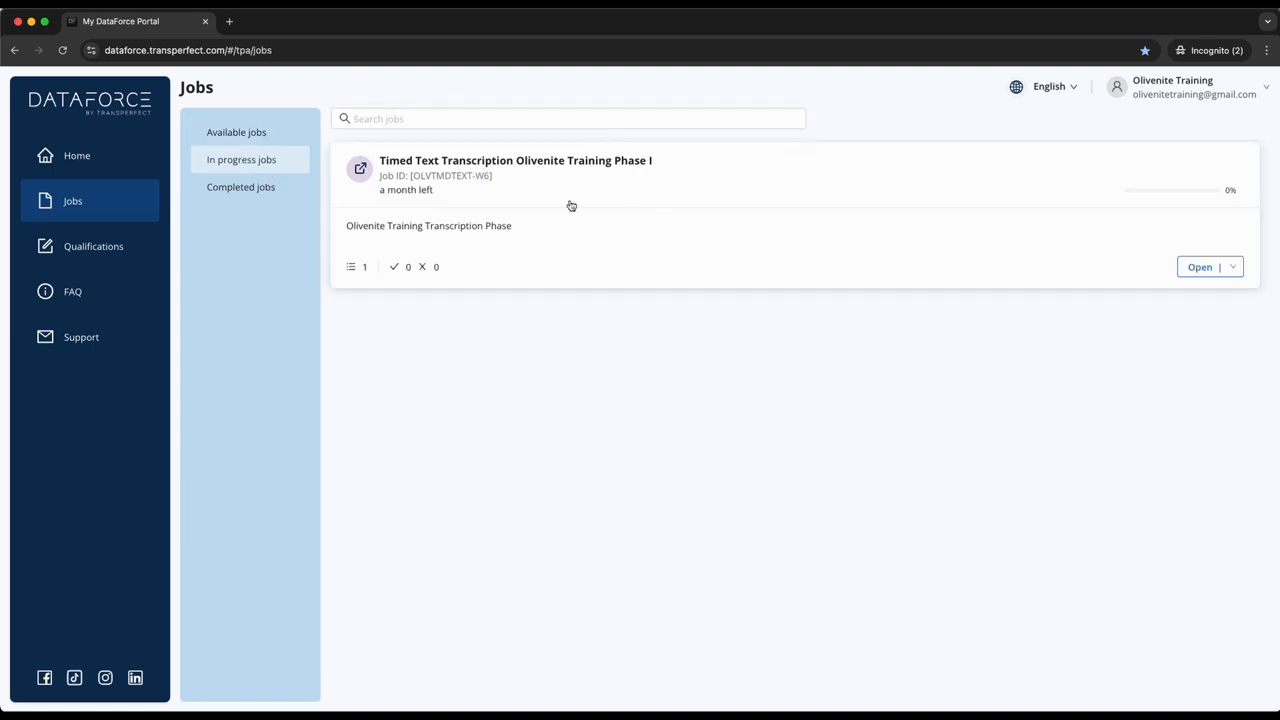
{"action": "left_click", "coordinate": [250, 134]}
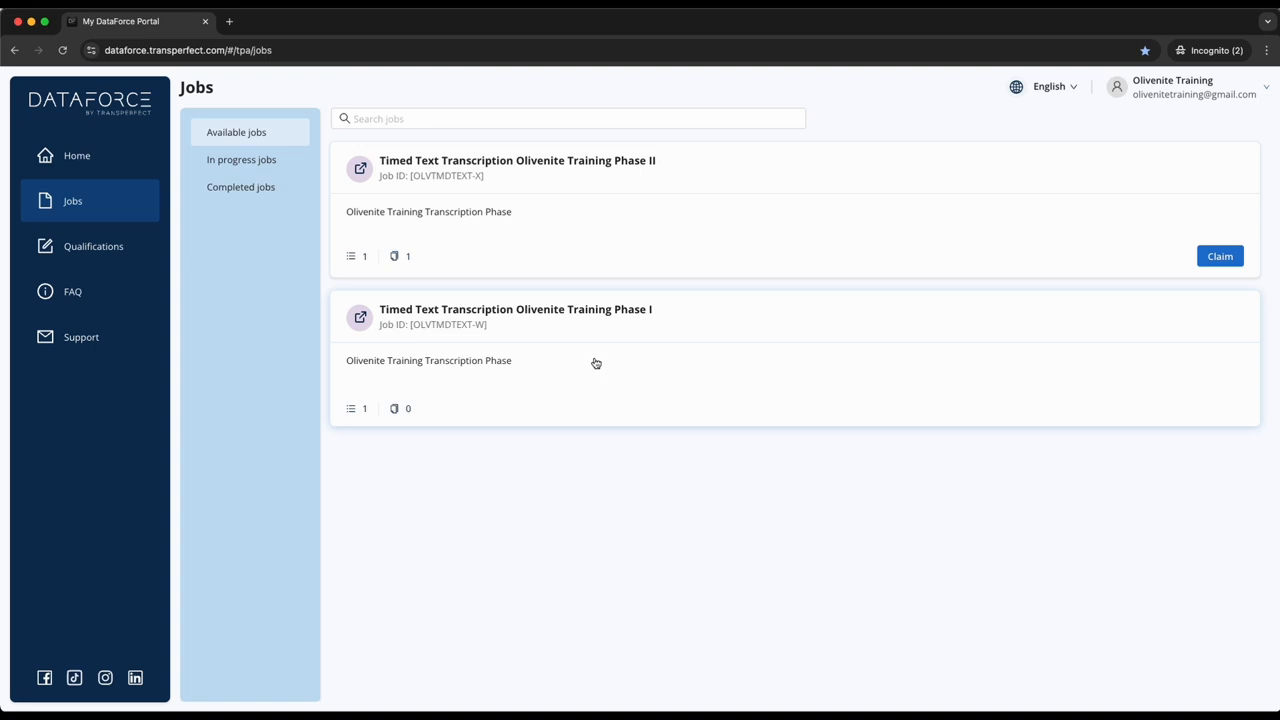
{"action": "left_click", "coordinate": [272, 163]}
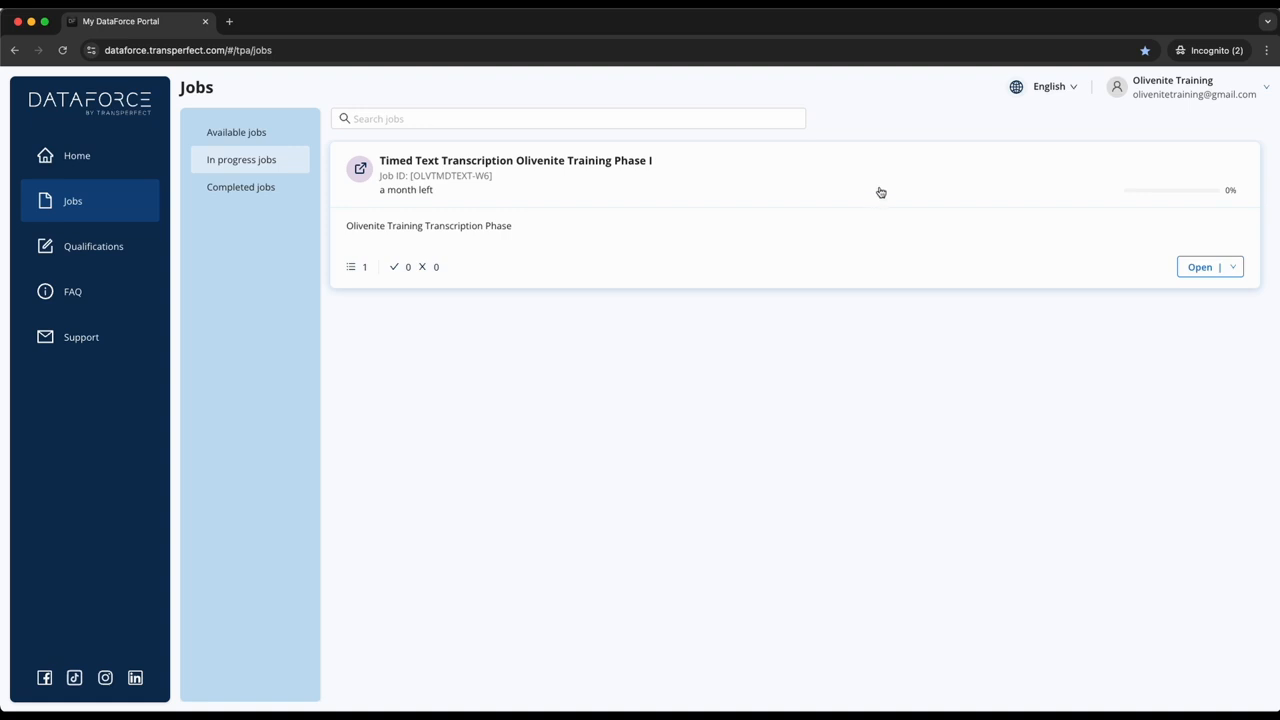
{"action": "left_click", "coordinate": [1234, 270]}
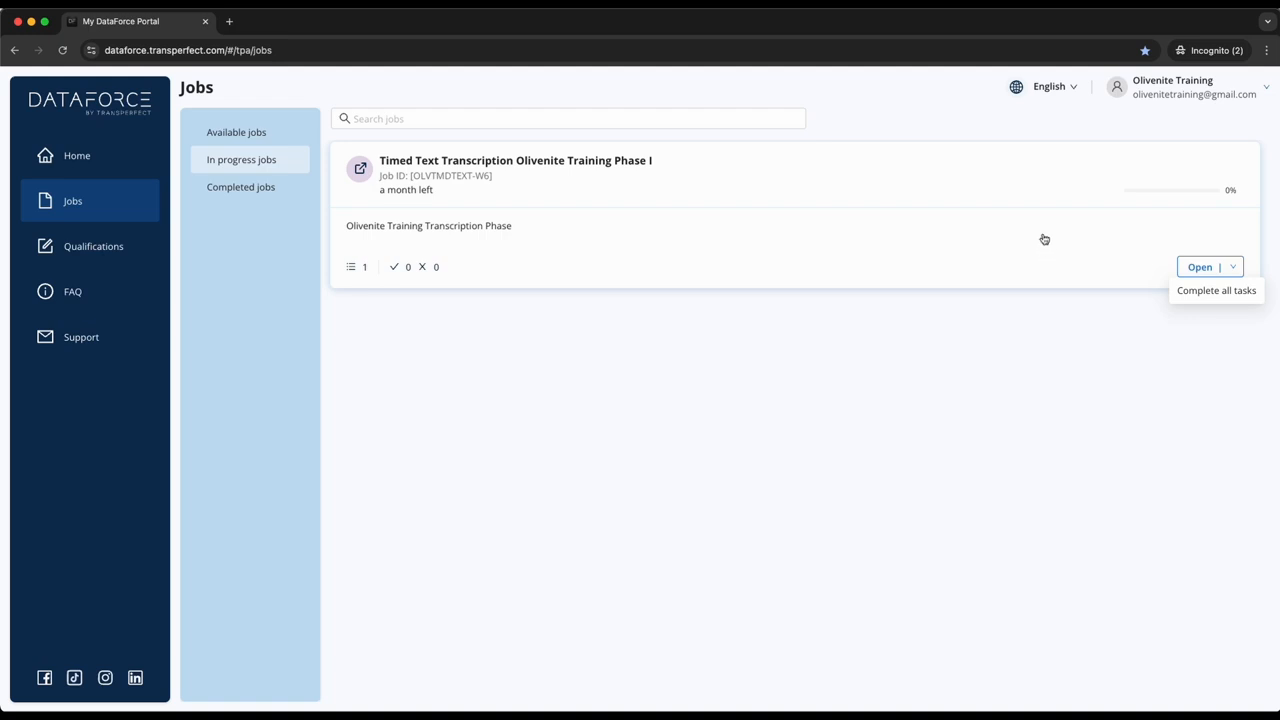
{"action": "left_click", "coordinate": [1205, 266]}
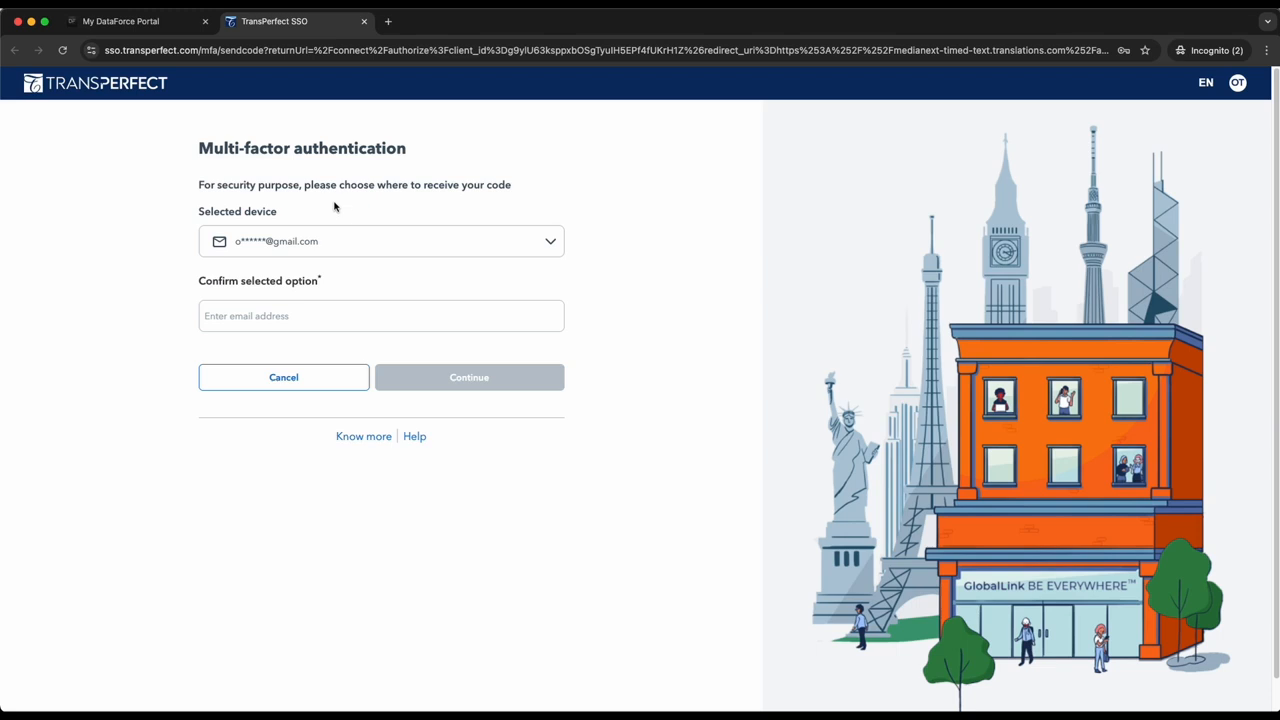
Confirm the account e-mail address for multi-factor authentication and continue.
{"action": "left_click", "coordinate": [360, 316]}
{"action": "key", "text": "cmd+v"}
{"action": "left_click", "coordinate": [420, 366]}
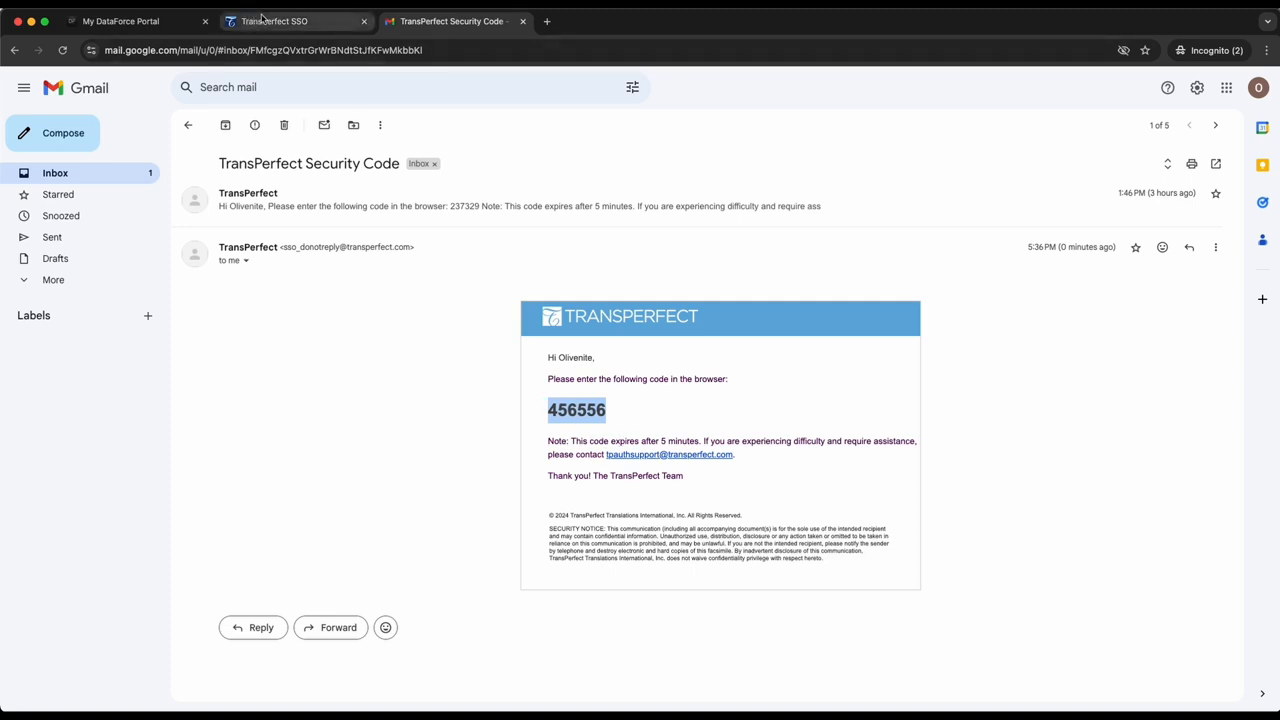
Enter the verification code from the e-mail and continue.
{"action": "key", "text": "ctrl+shift+Tab"}
{"action": "left_click", "coordinate": [485, 366]}
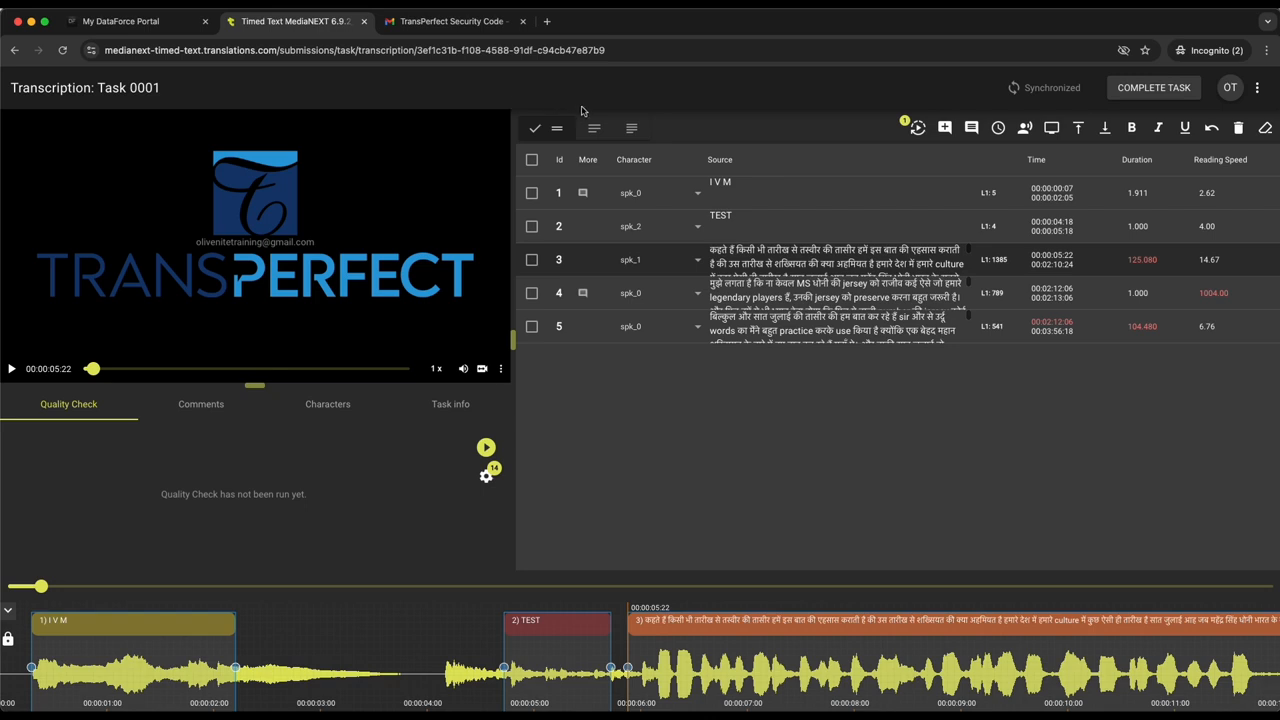
Expand the segment rows so the full source text of each subtitle shows.
{"action": "left_click", "coordinate": [631, 130]}
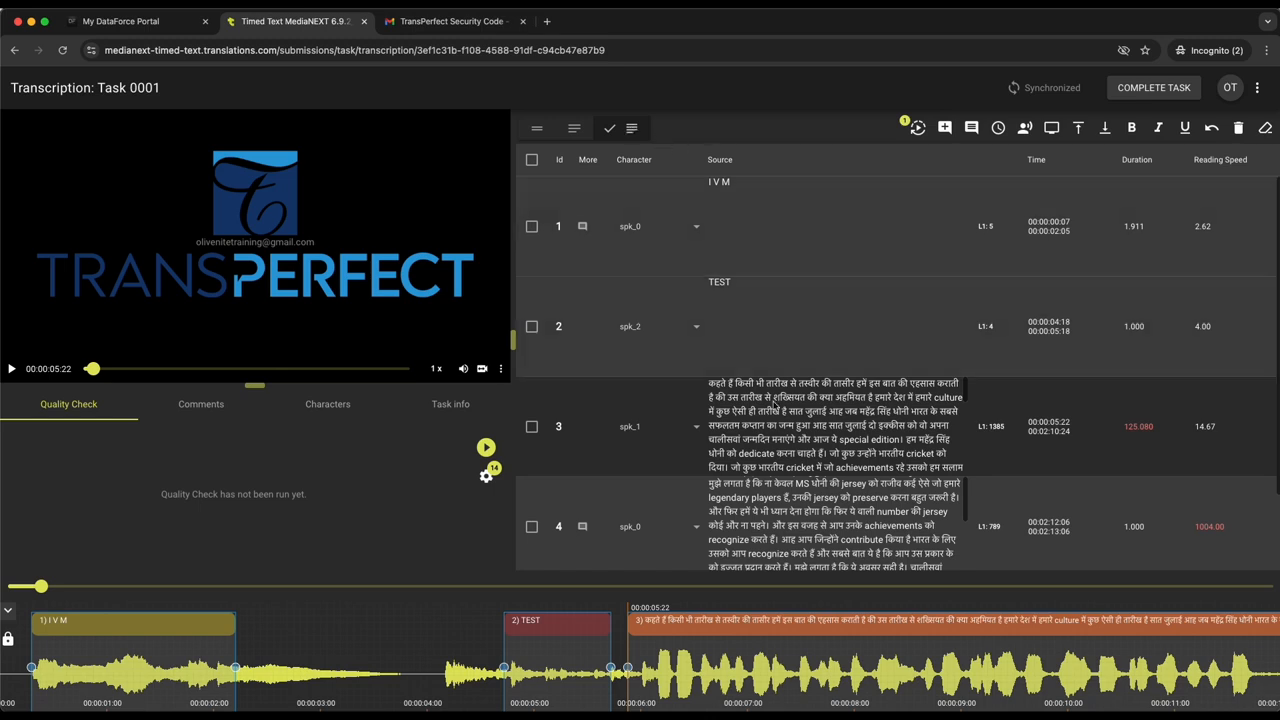
{"action": "scroll", "coordinate": [787, 416], "scroll_direction": "down", "scroll_amount": 5}
{"action": "scroll", "coordinate": [787, 416], "scroll_direction": "down", "scroll_amount": 6}
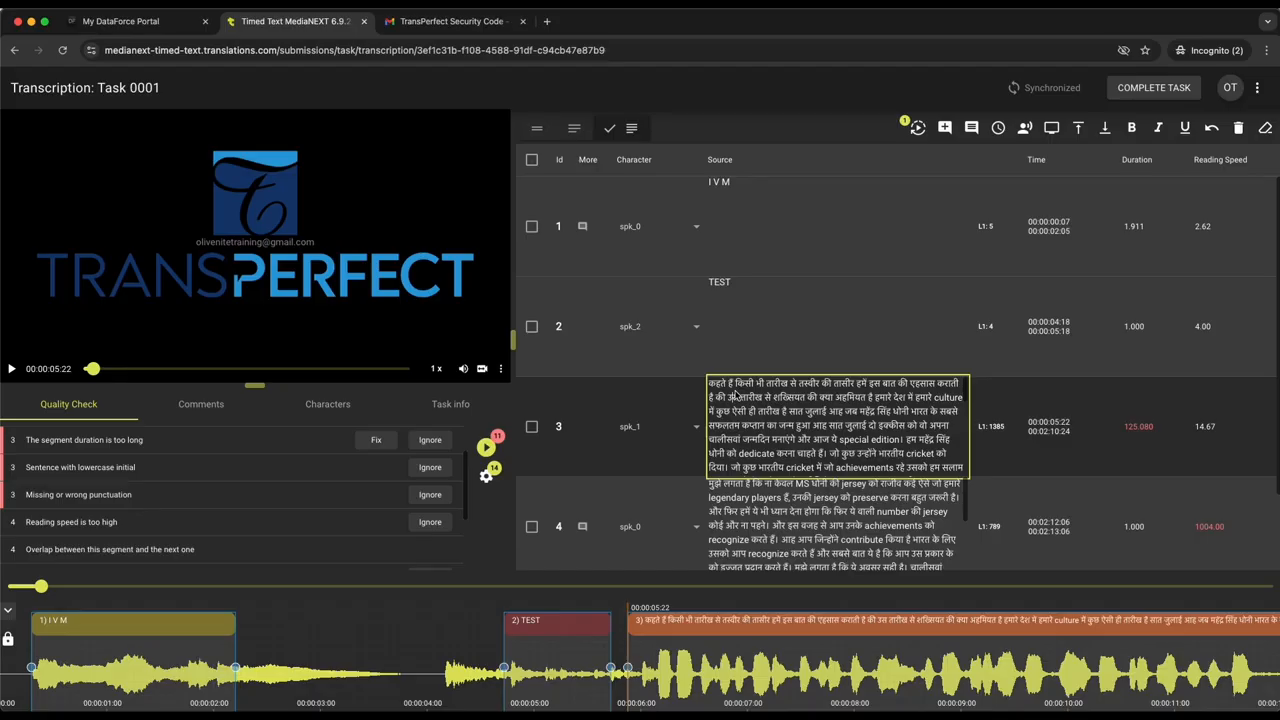
Delete three characters from the source text of segment 3.
{"action": "left_click", "coordinate": [761, 506]}
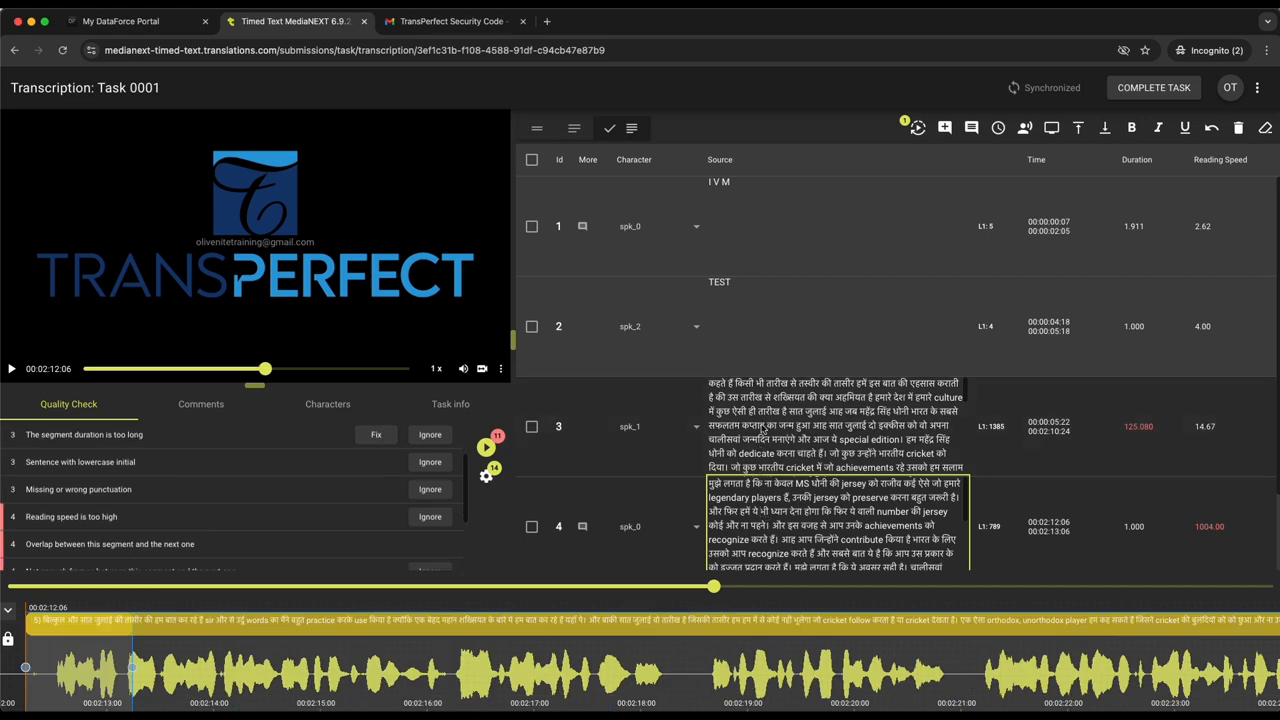
{"action": "left_click", "coordinate": [762, 427]}
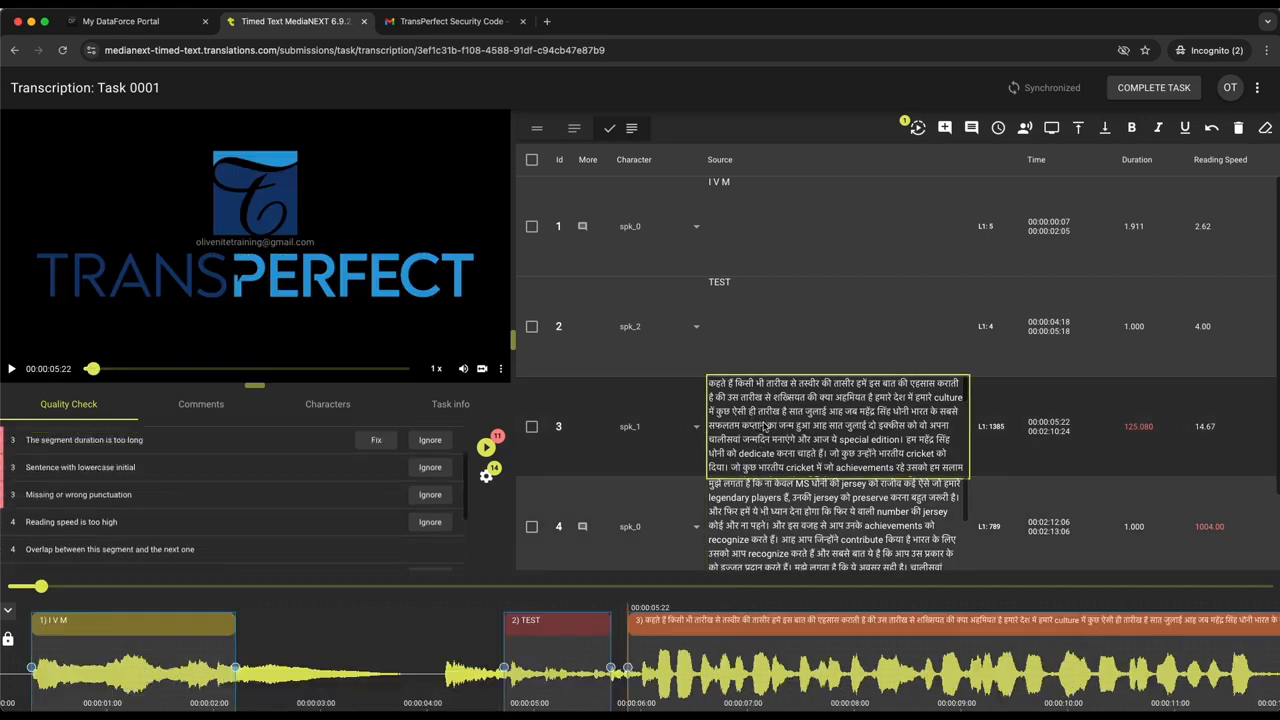
{"action": "scroll", "coordinate": [770, 432], "scroll_direction": "down", "scroll_amount": 4}
{"action": "scroll", "coordinate": [772, 432], "scroll_direction": "up", "scroll_amount": 4}
{"action": "left_click", "coordinate": [804, 425]}
{"action": "key", "text": "BackSpace"}
{"action": "key", "text": "BackSpace"}
{"action": "key", "text": "BackSpace"}
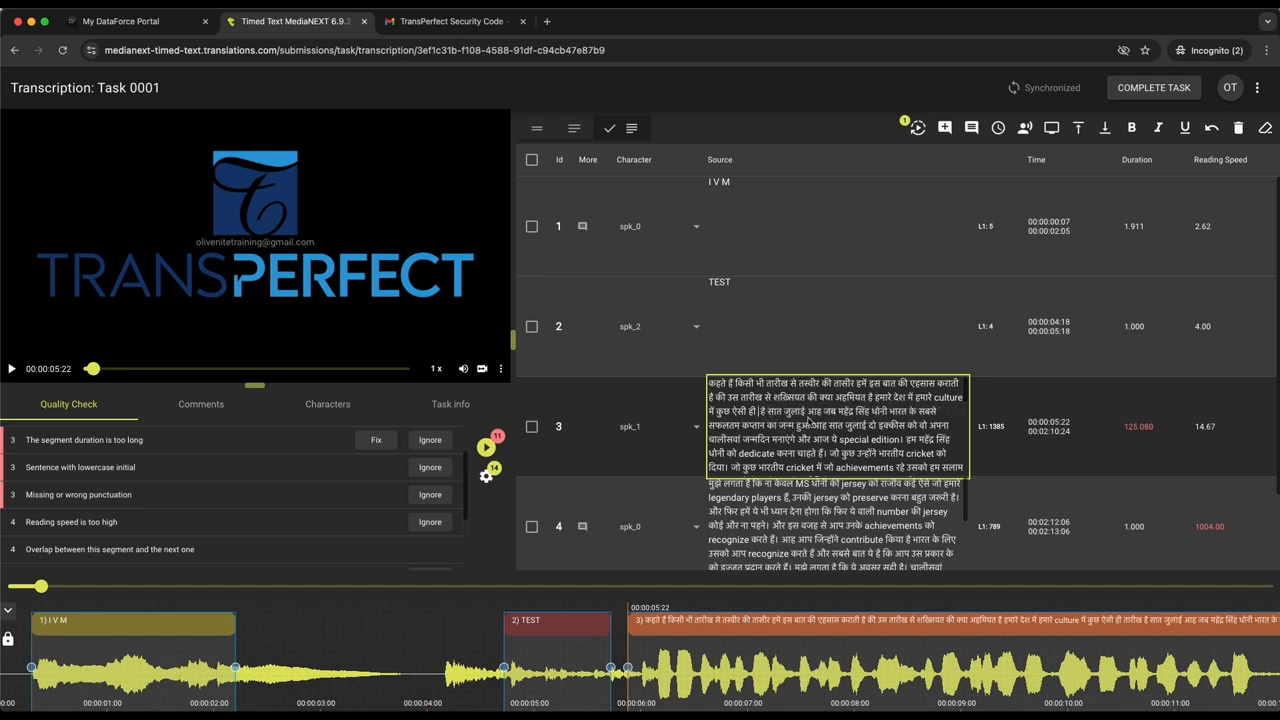
Copy a word in segment 3's source text and paste it at another spot in the same line.
{"action": "double_click", "coordinate": [799, 418]}
{"action": "key", "text": "super+c"}
{"action": "left_click", "coordinate": [815, 417]}
{"action": "key", "text": "super+v"}
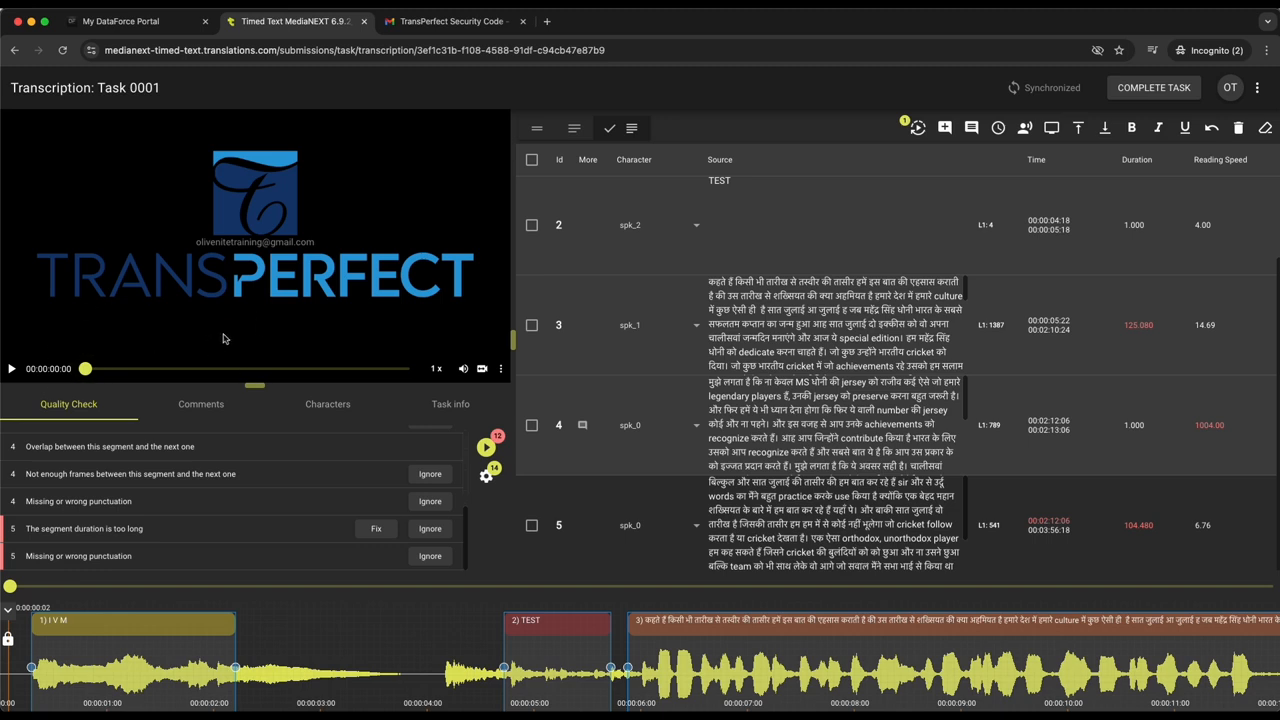
Insert a new subtitle at the current time, about 00:00:43:19 in the video.
{"action": "left_click", "coordinate": [145, 371]}
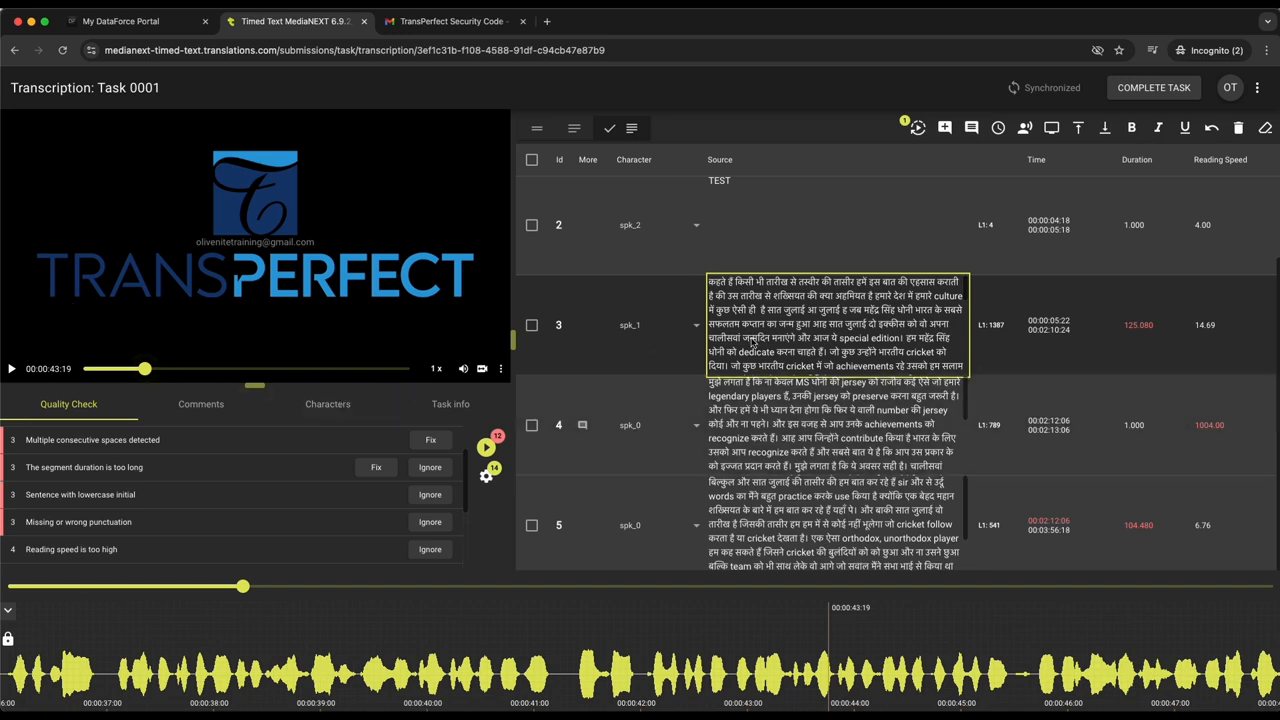
{"action": "left_click", "coordinate": [945, 131]}
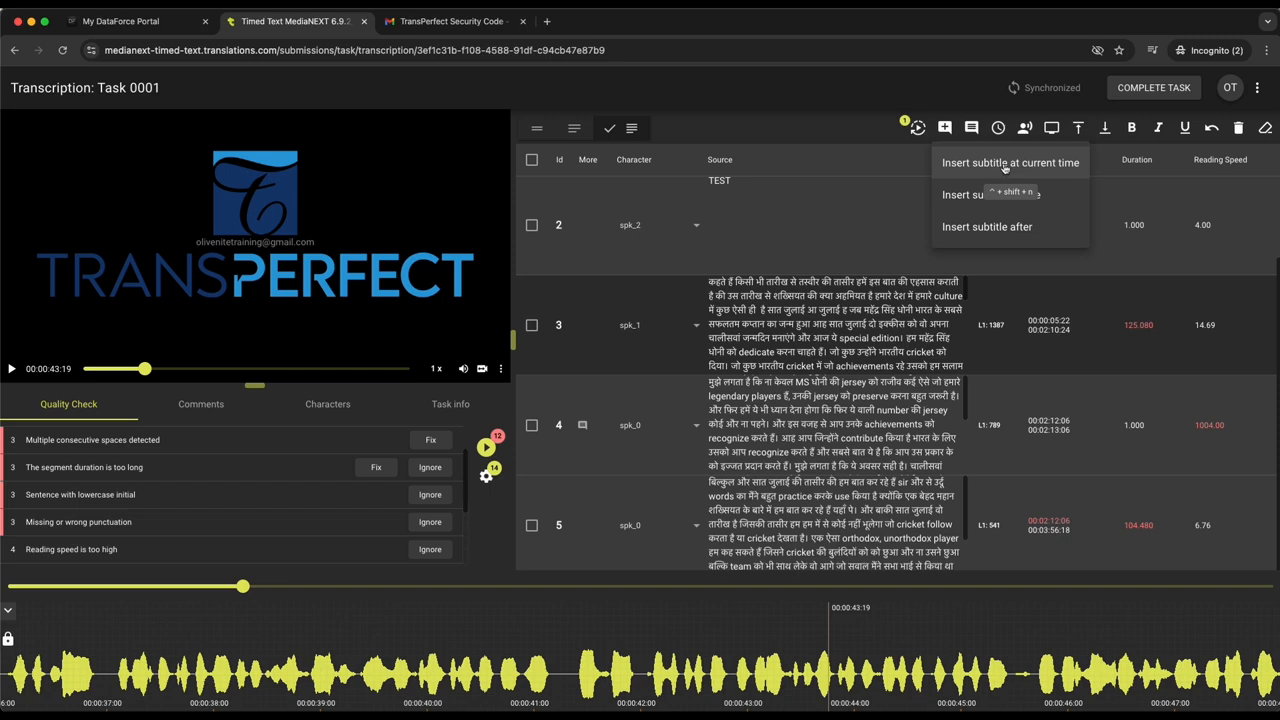
{"action": "left_click", "coordinate": [1006, 170]}
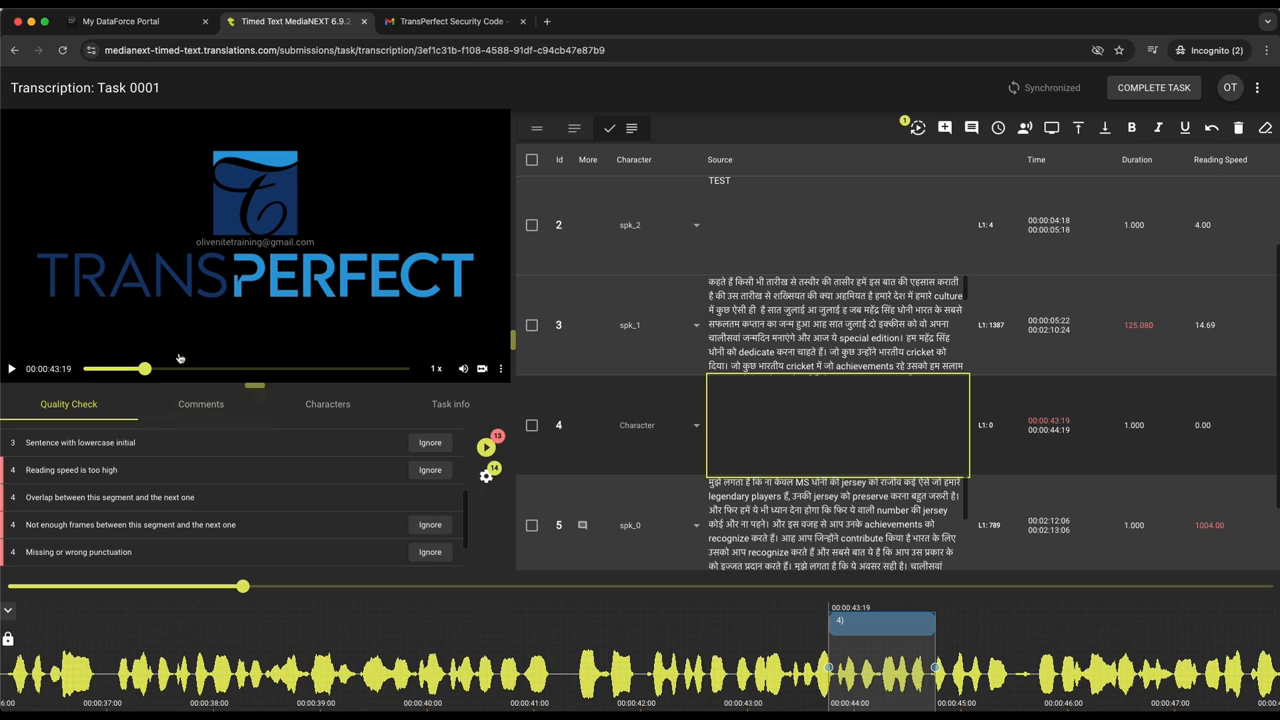
Unlock the waveform so subtitle cues can be moved directly on it.
{"action": "left_click", "coordinate": [646, 432]}
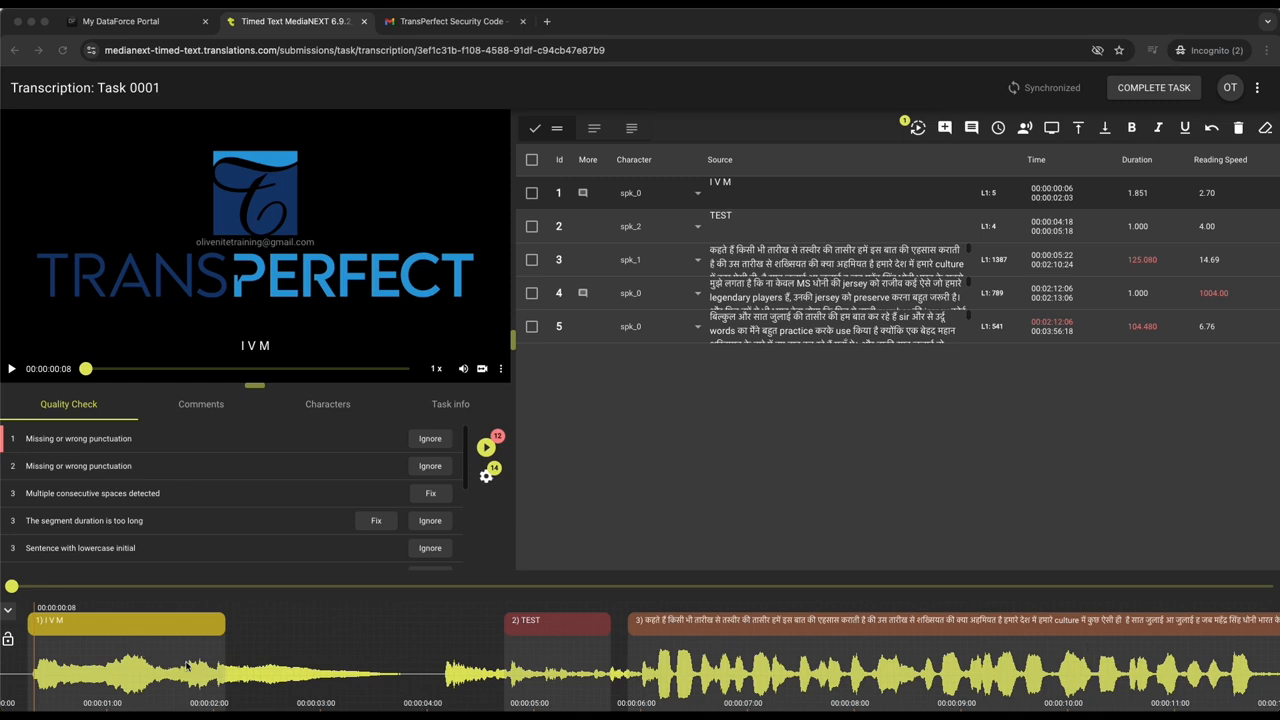
{"action": "left_click", "coordinate": [8, 640]}
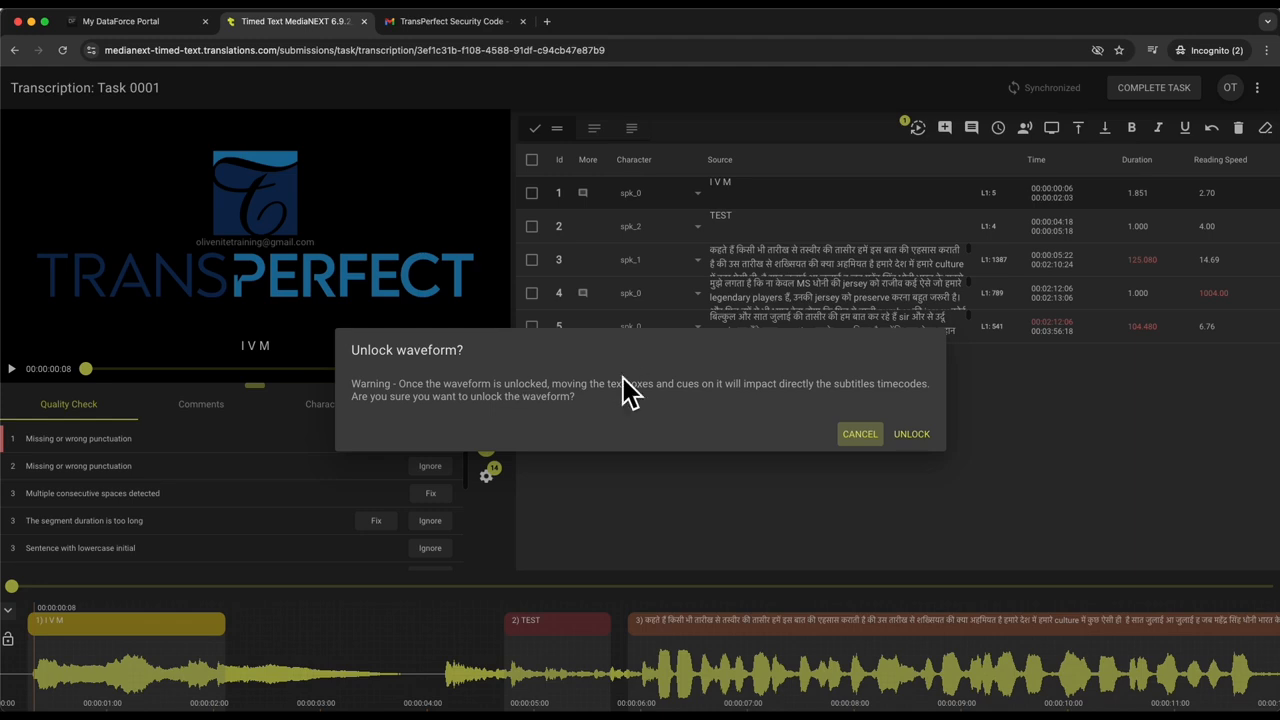
{"action": "left_click", "coordinate": [910, 436]}
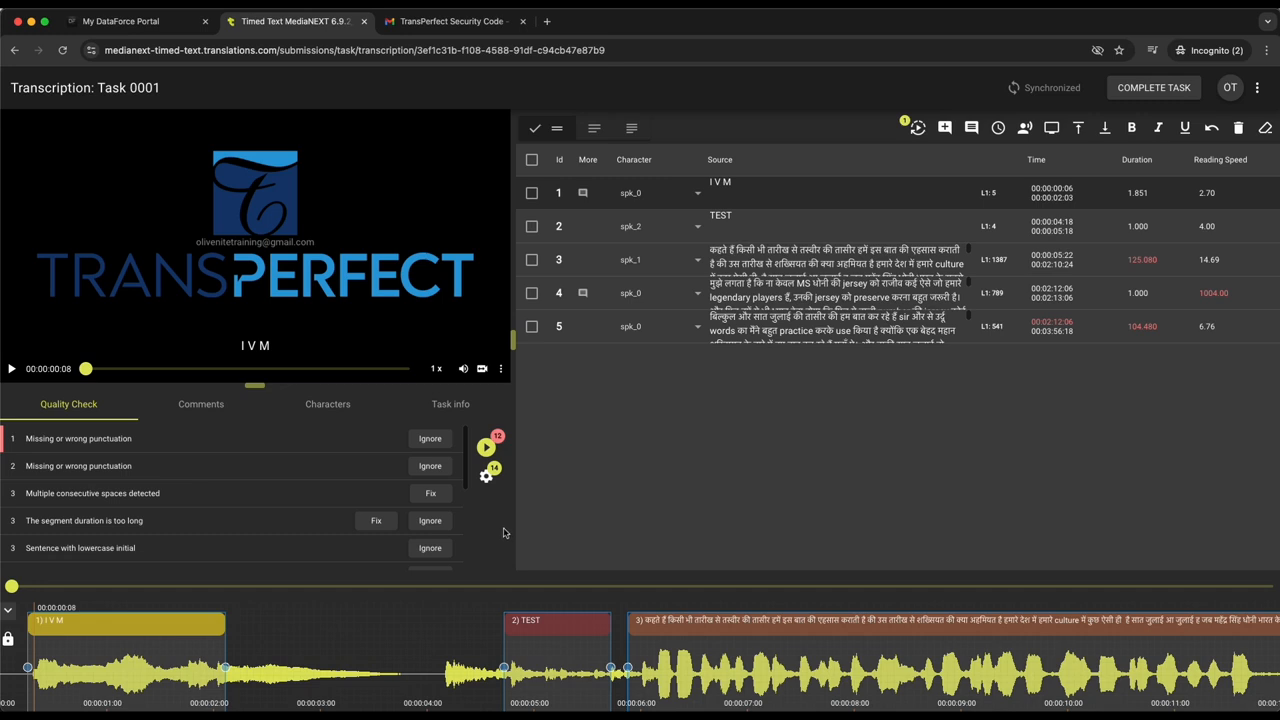
Retime subtitle 1 on the waveform so it runs from about 00:00:00:07 to 00:00:03:20.
{"action": "left_click", "coordinate": [134, 632]}
{"action": "left_click", "coordinate": [415, 448]}
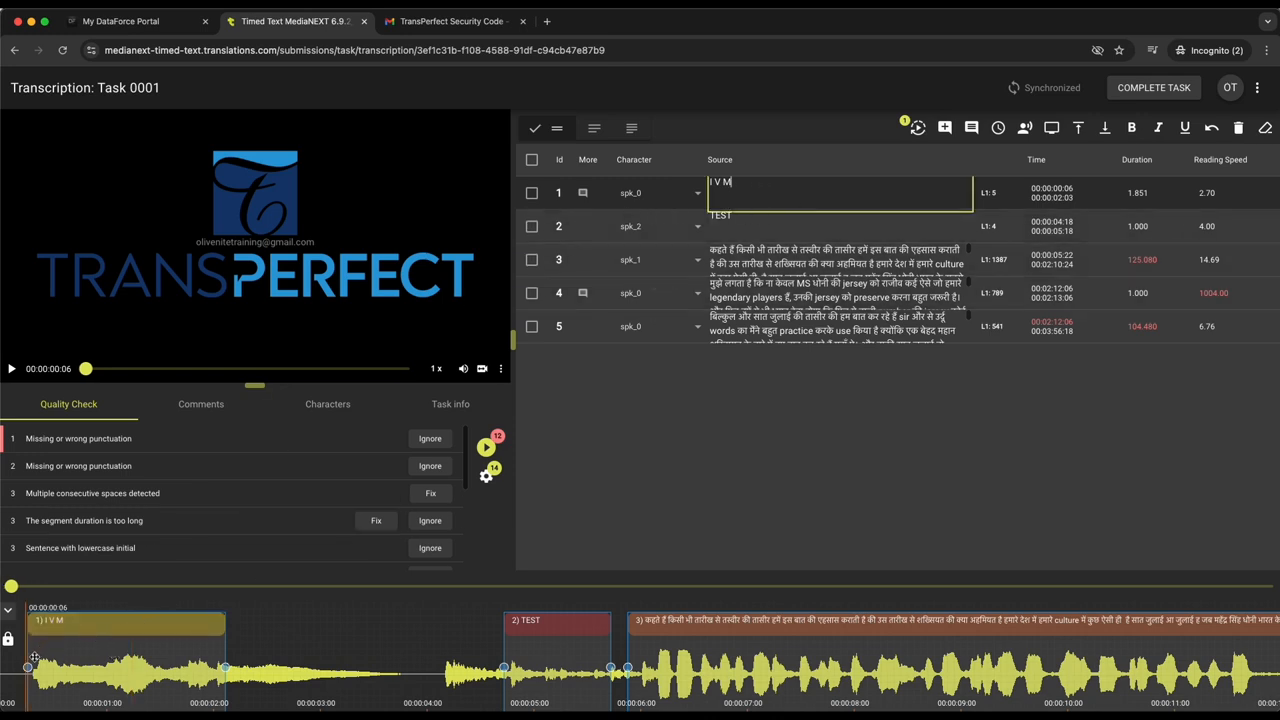
{"action": "left_click_drag", "start_coordinate": [28, 666], "coordinate": [80, 664]}
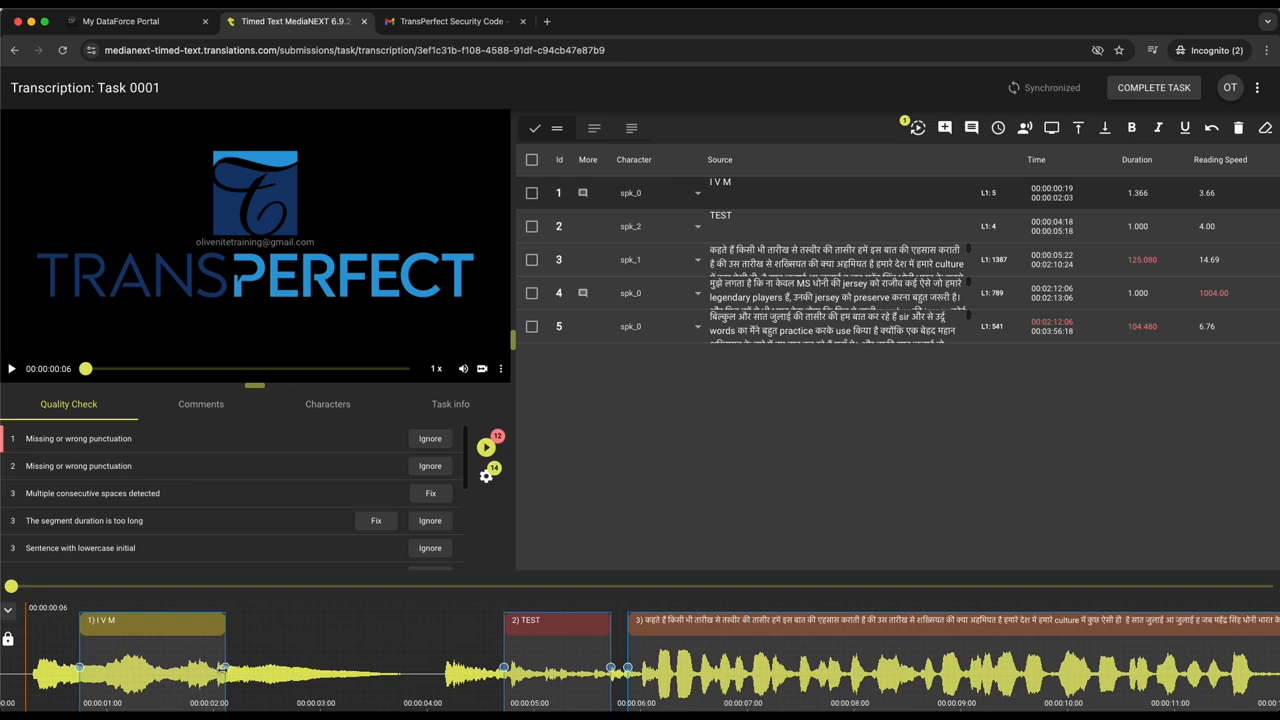
{"action": "left_click_drag", "start_coordinate": [222, 668], "coordinate": [185, 668]}
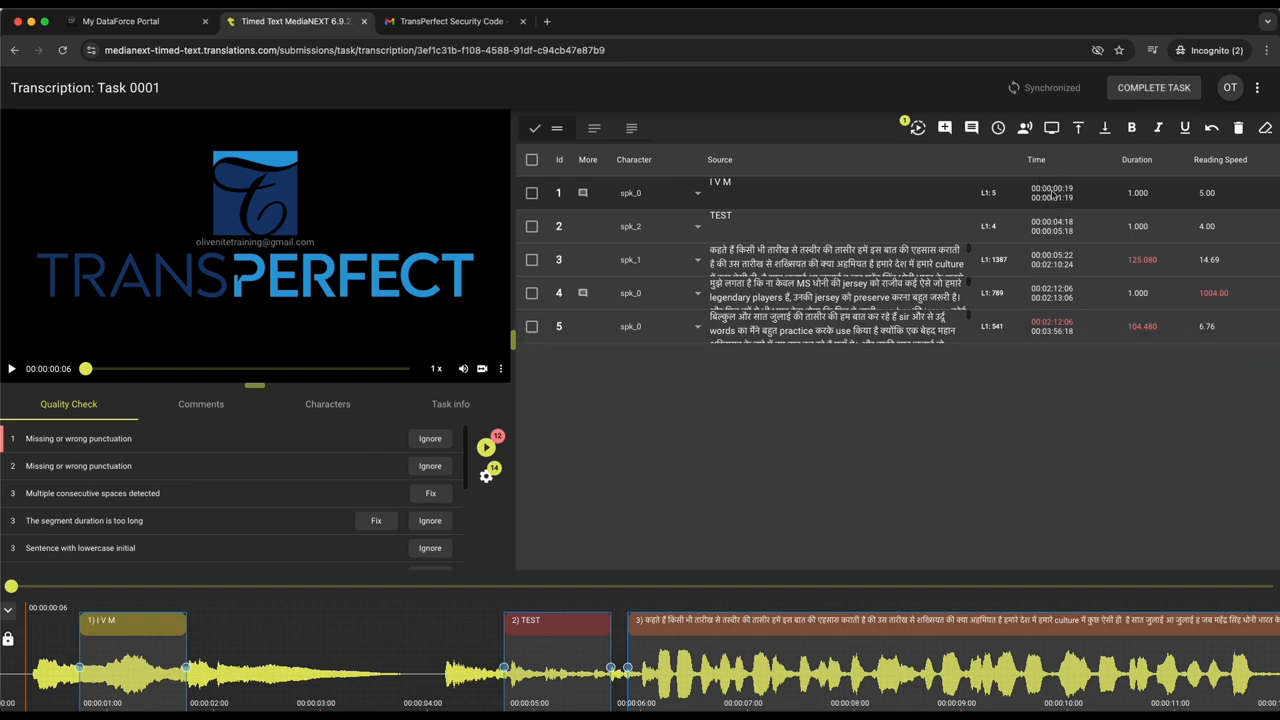
{"action": "left_click_drag", "start_coordinate": [186, 667], "coordinate": [406, 667]}
{"action": "left_click_drag", "start_coordinate": [80, 667], "coordinate": [29, 667]}
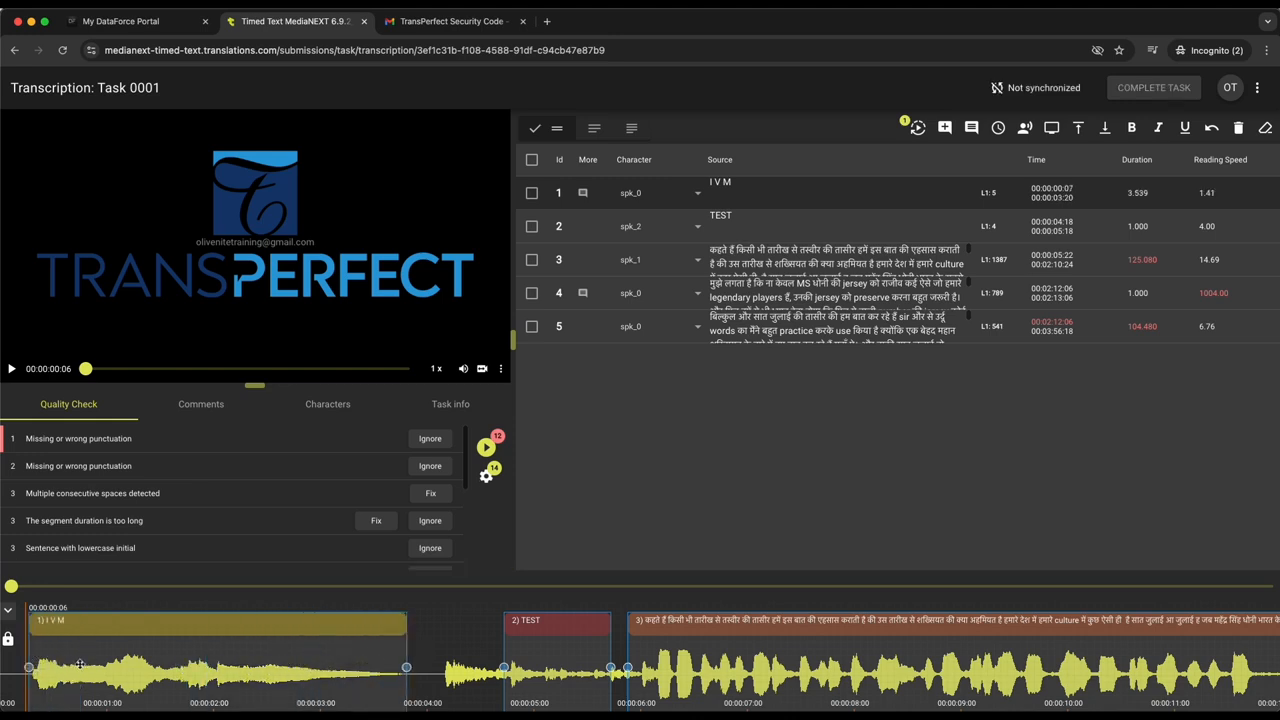
Play back the opening of the video to check subtitle 1's new timing, then lock the waveform again.
{"action": "key", "text": "space"}
{"action": "key", "text": "space"}
{"action": "key", "text": "space"}
{"action": "key", "text": "space"}
{"action": "key", "text": "space"}
{"action": "key", "text": "space"}
{"action": "key", "text": "space"}
{"action": "key", "text": "space"}
{"action": "key", "text": "space"}
{"action": "key", "text": "space"}
{"action": "key", "text": "space"}
{"action": "key", "text": "Left"}
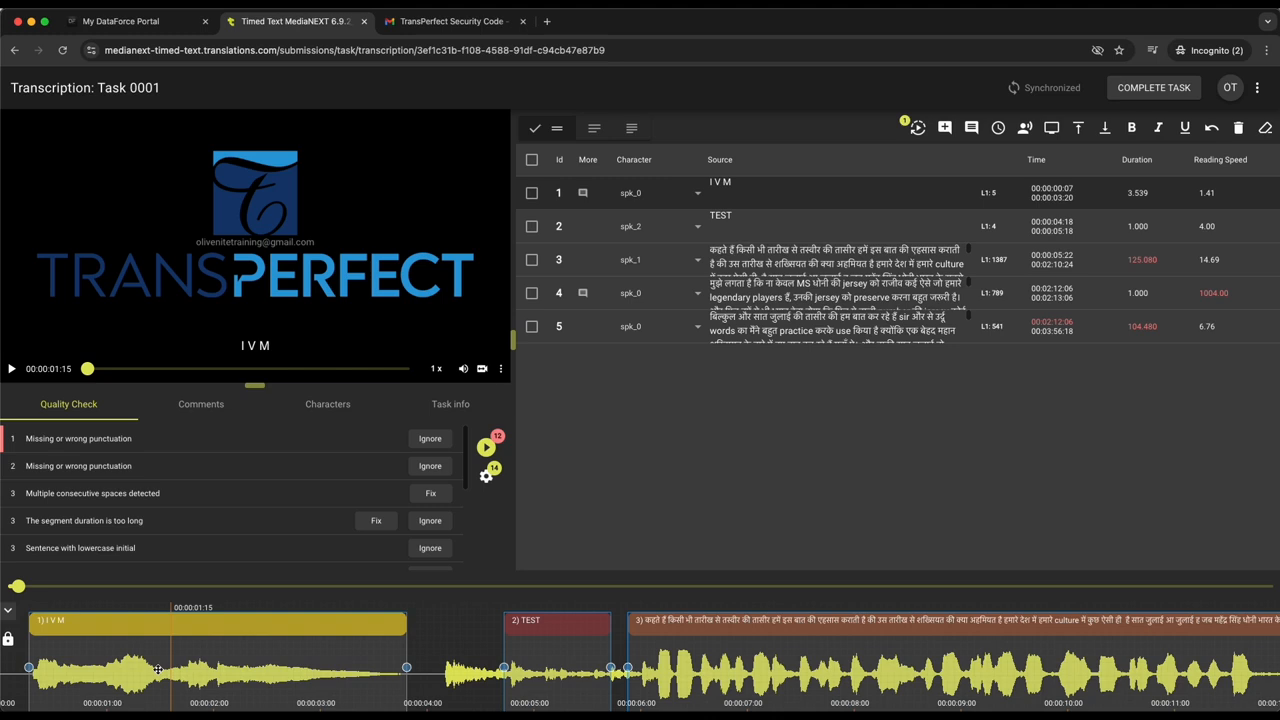
{"action": "scroll", "coordinate": [158, 669], "scroll_direction": "down", "scroll_amount": 3}
{"action": "scroll", "coordinate": [158, 669], "scroll_direction": "down", "scroll_amount": 2}
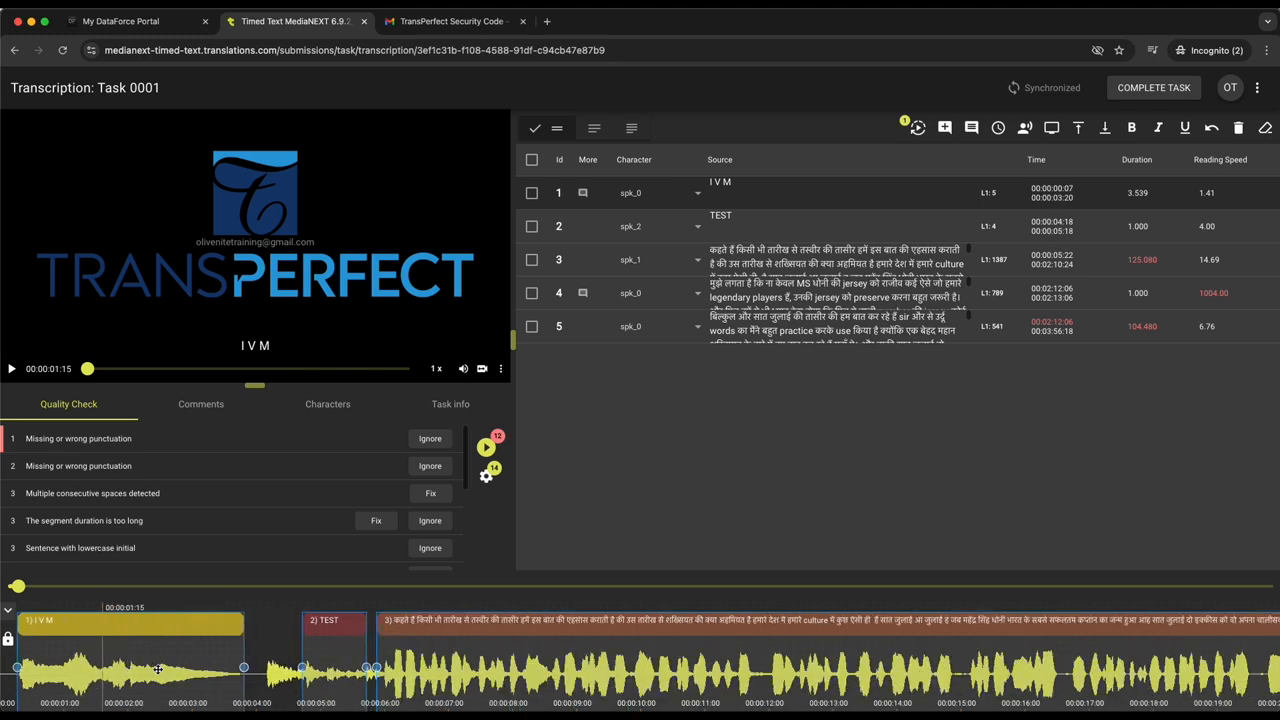
{"action": "scroll", "coordinate": [158, 669], "scroll_direction": "up", "scroll_amount": 8}
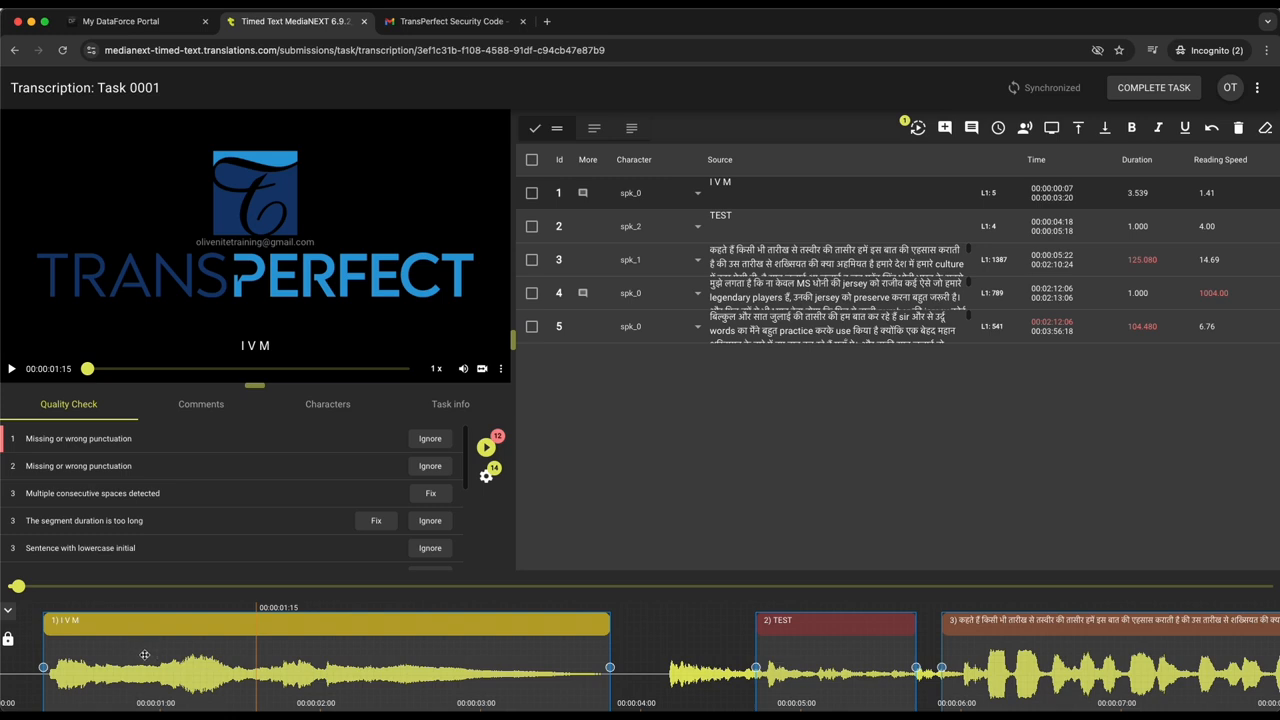
{"action": "left_click", "coordinate": [9, 640]}
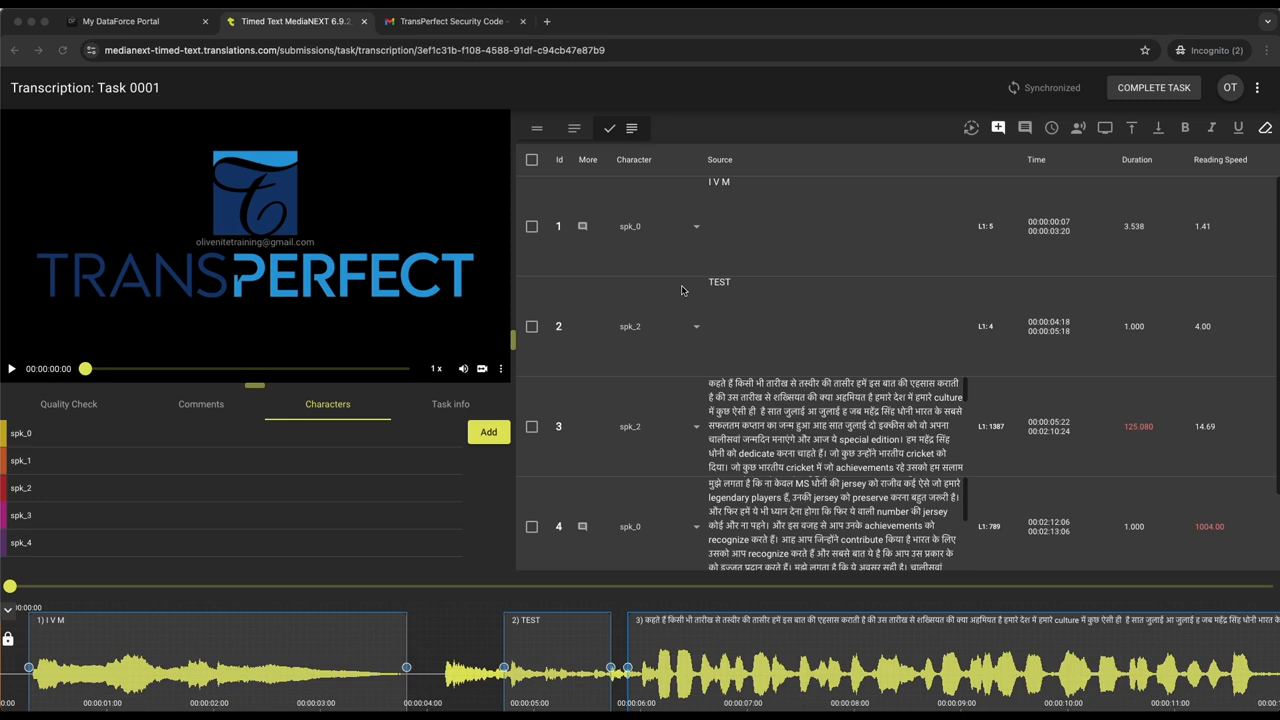
Add two new characters, spk_5 and spk_6, to the task's character list.
{"action": "left_click", "coordinate": [341, 405]}
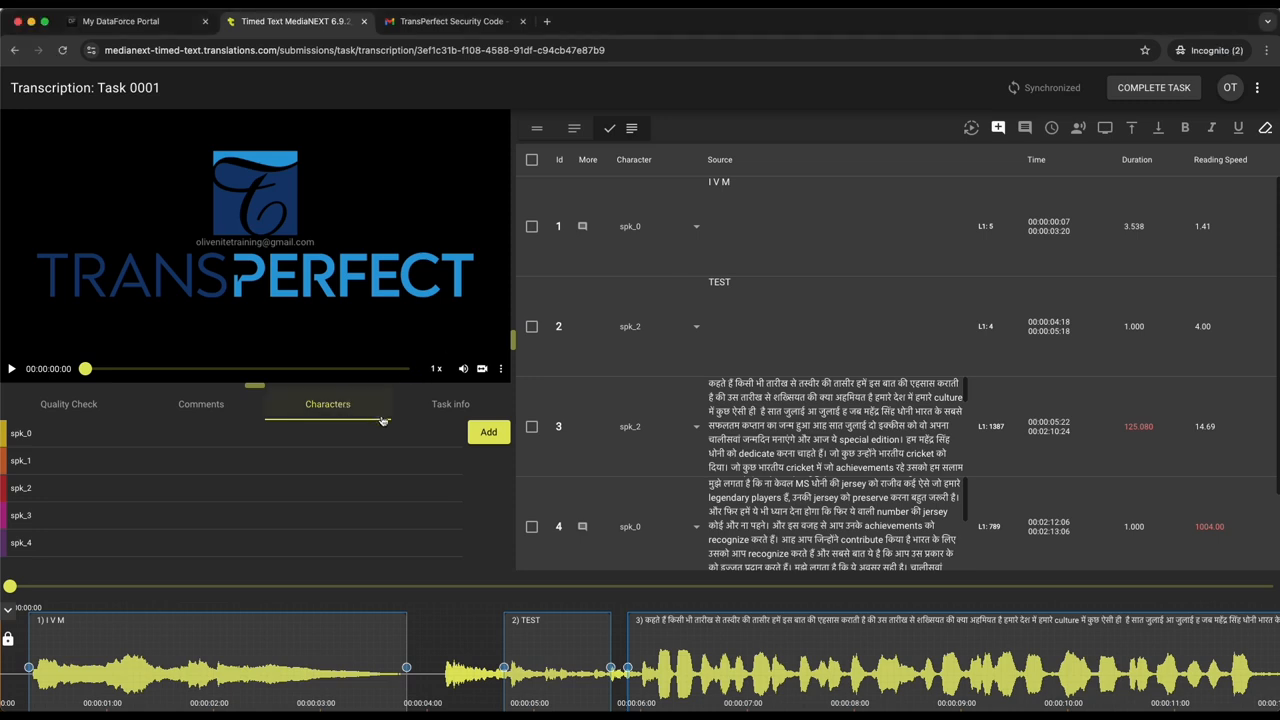
{"action": "left_click", "coordinate": [489, 433]}
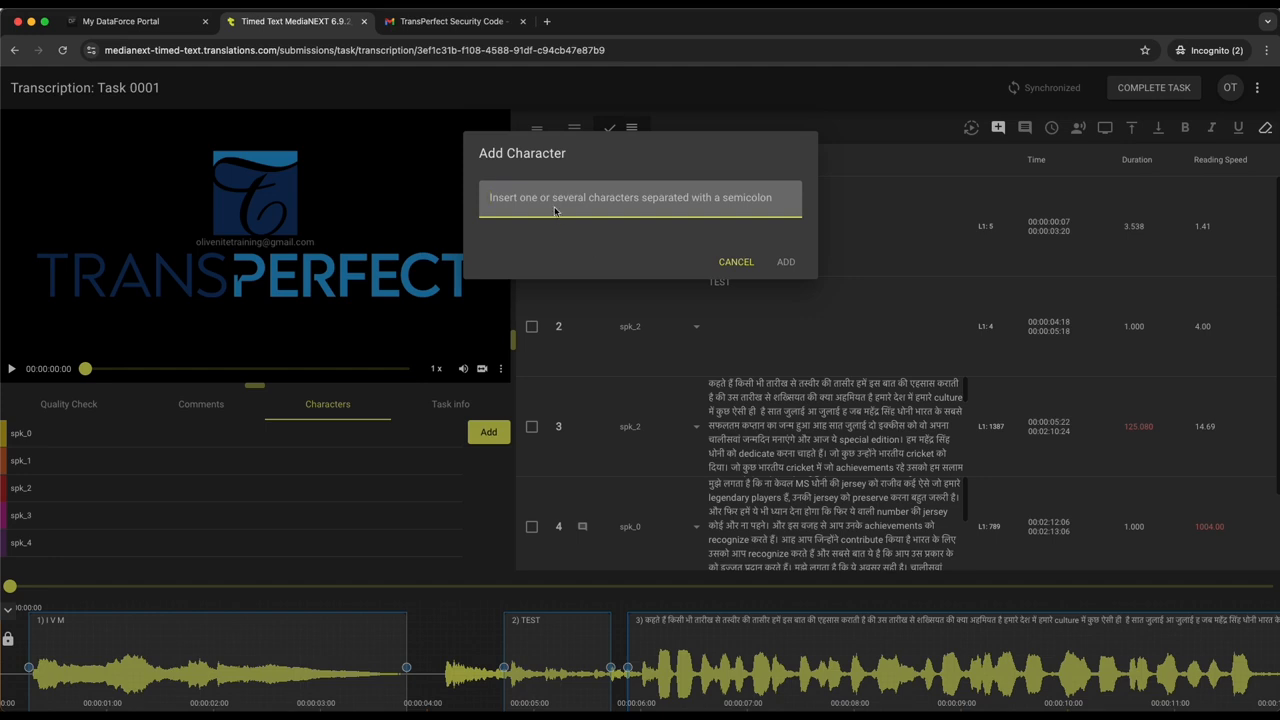
{"action": "type", "text": "spk"}
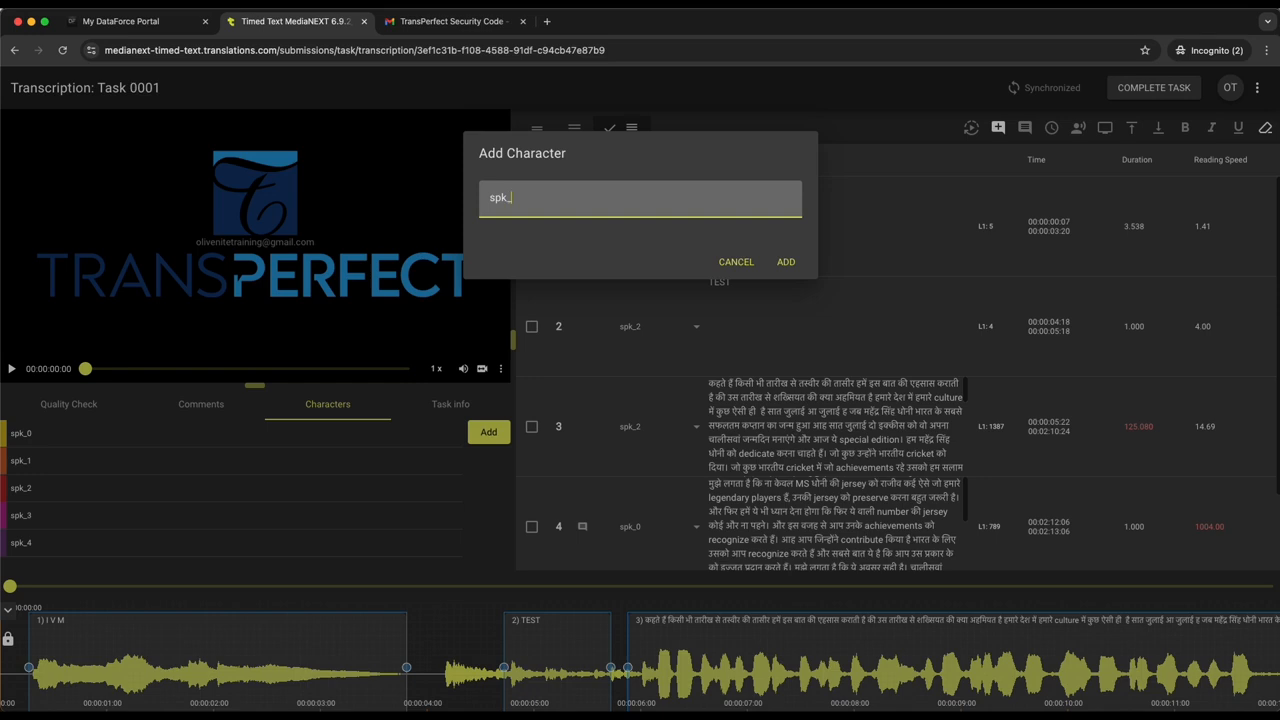
{"action": "type", "text": "_5;spk_6"}
{"action": "left_click", "coordinate": [797, 271]}
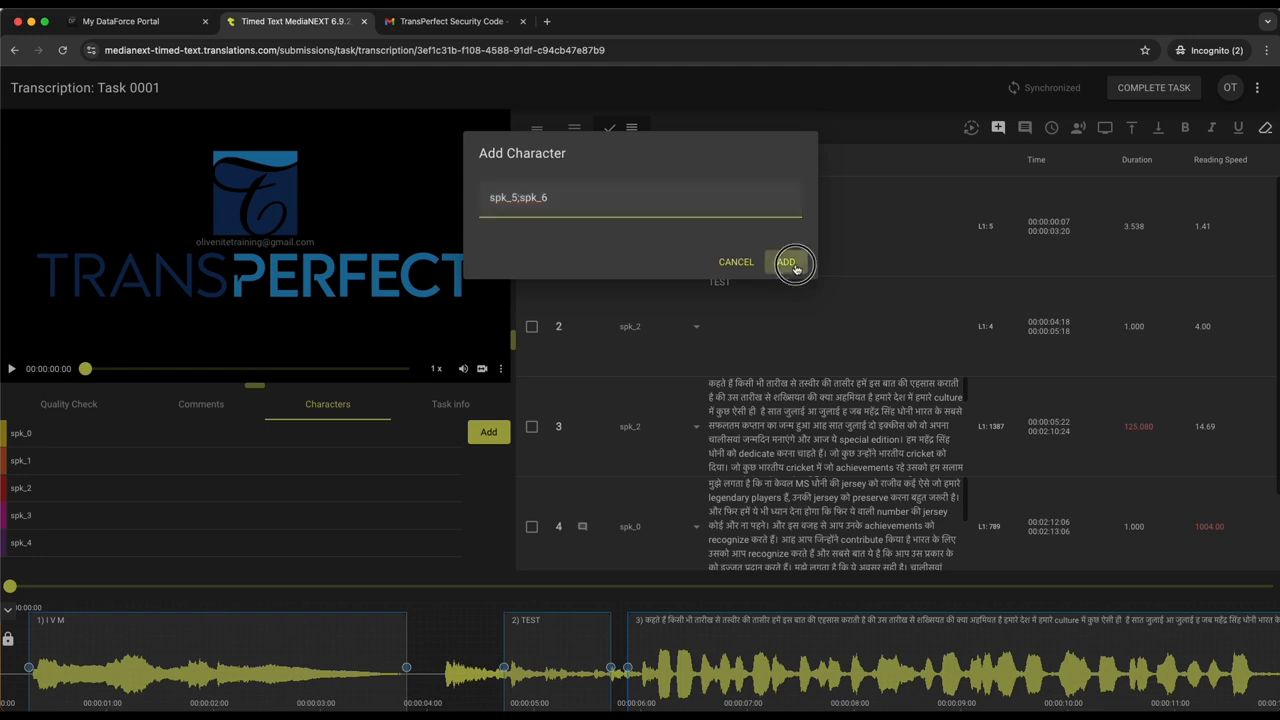
Assign character spk_6 to segment 4.
{"action": "scroll", "coordinate": [130, 560], "scroll_direction": "down", "scroll_amount": 2}
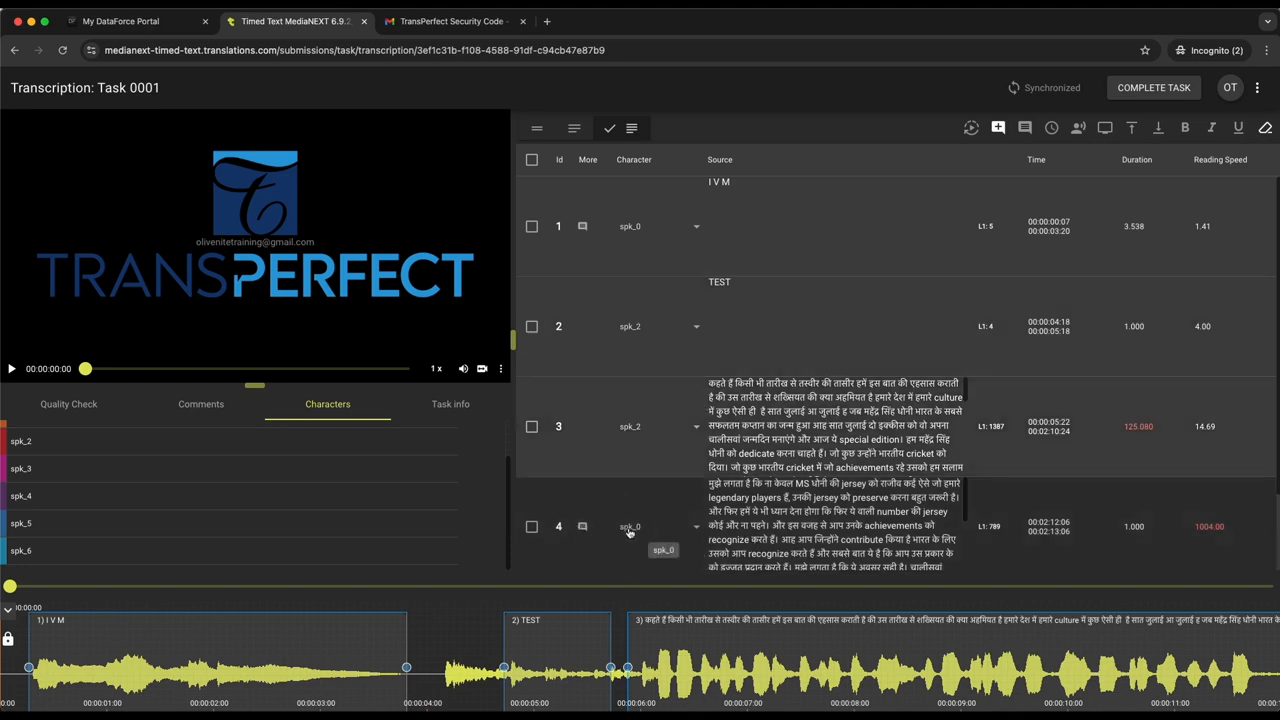
{"action": "left_click", "coordinate": [631, 530]}
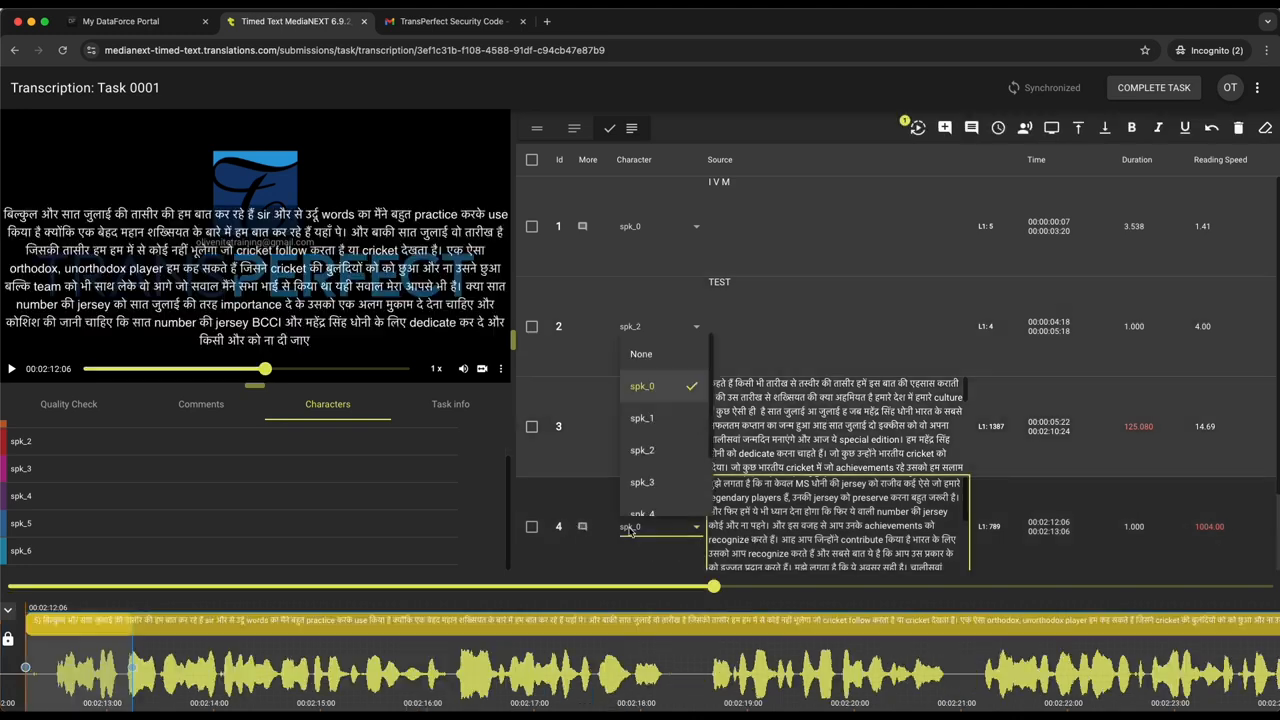
{"action": "scroll", "coordinate": [665, 490], "scroll_direction": "down", "scroll_amount": 3}
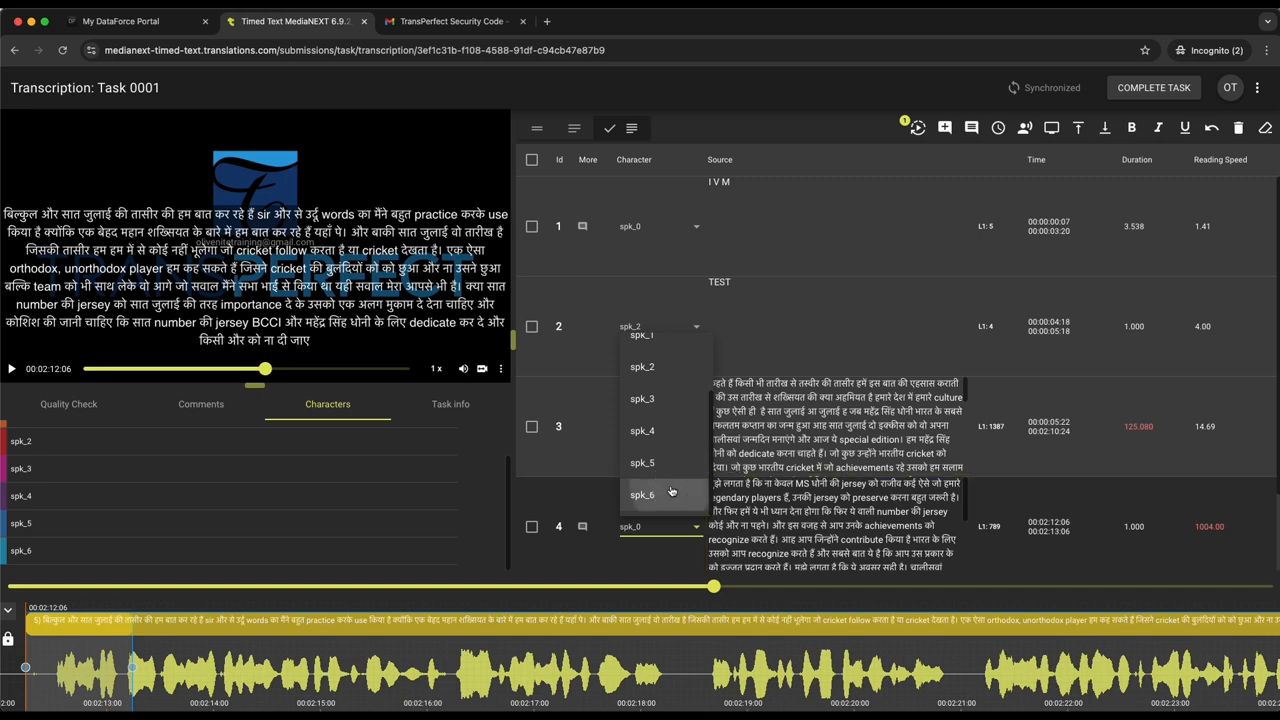
{"action": "left_click", "coordinate": [671, 492]}
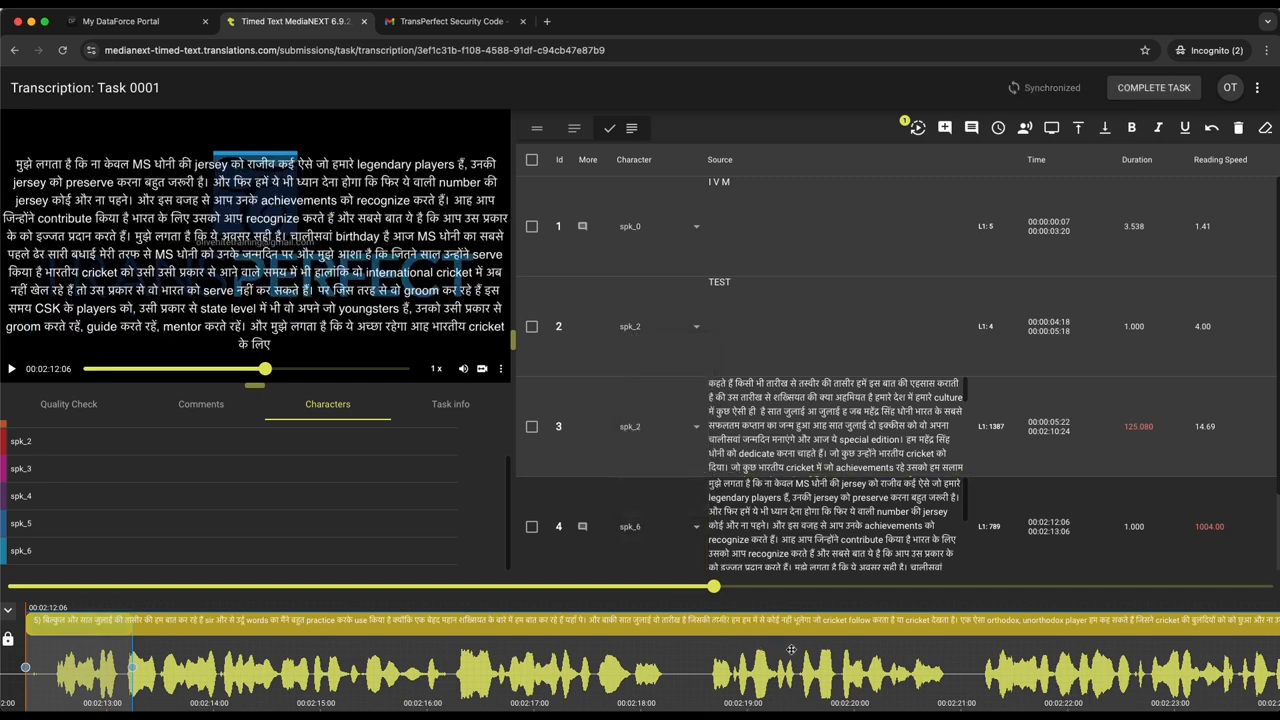
Select segment 2 and assign it character spk_3 with the Assign character tool.
{"action": "scroll", "coordinate": [721, 618], "scroll_direction": "up", "scroll_amount": 10}
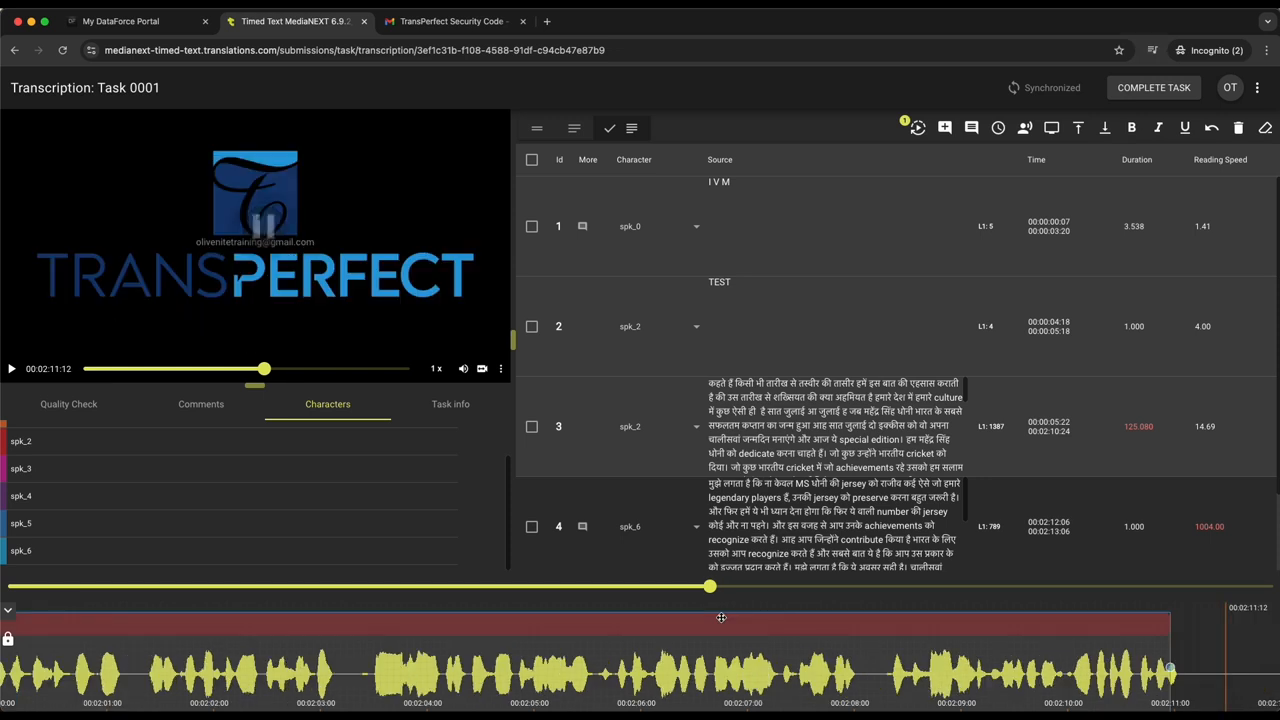
{"action": "left_click", "coordinate": [848, 526]}
{"action": "scroll", "coordinate": [808, 644], "scroll_direction": "up", "scroll_amount": 3}
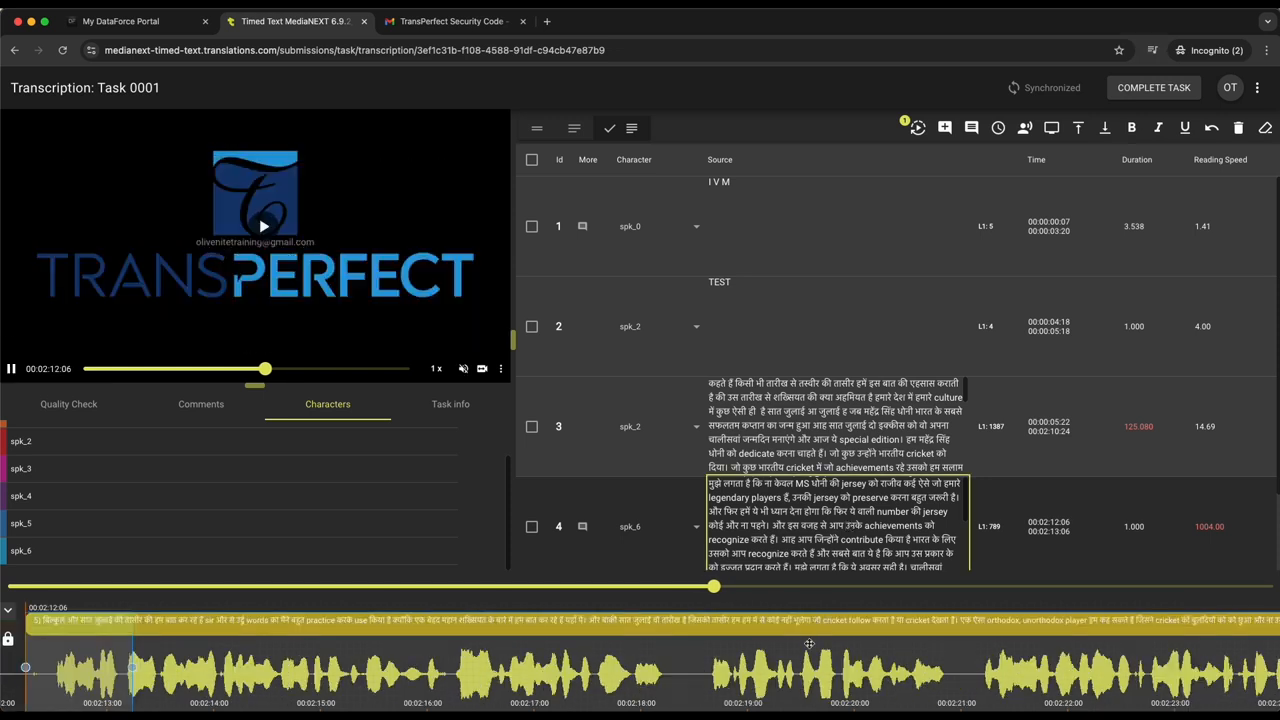
{"action": "left_click", "coordinate": [601, 596]}
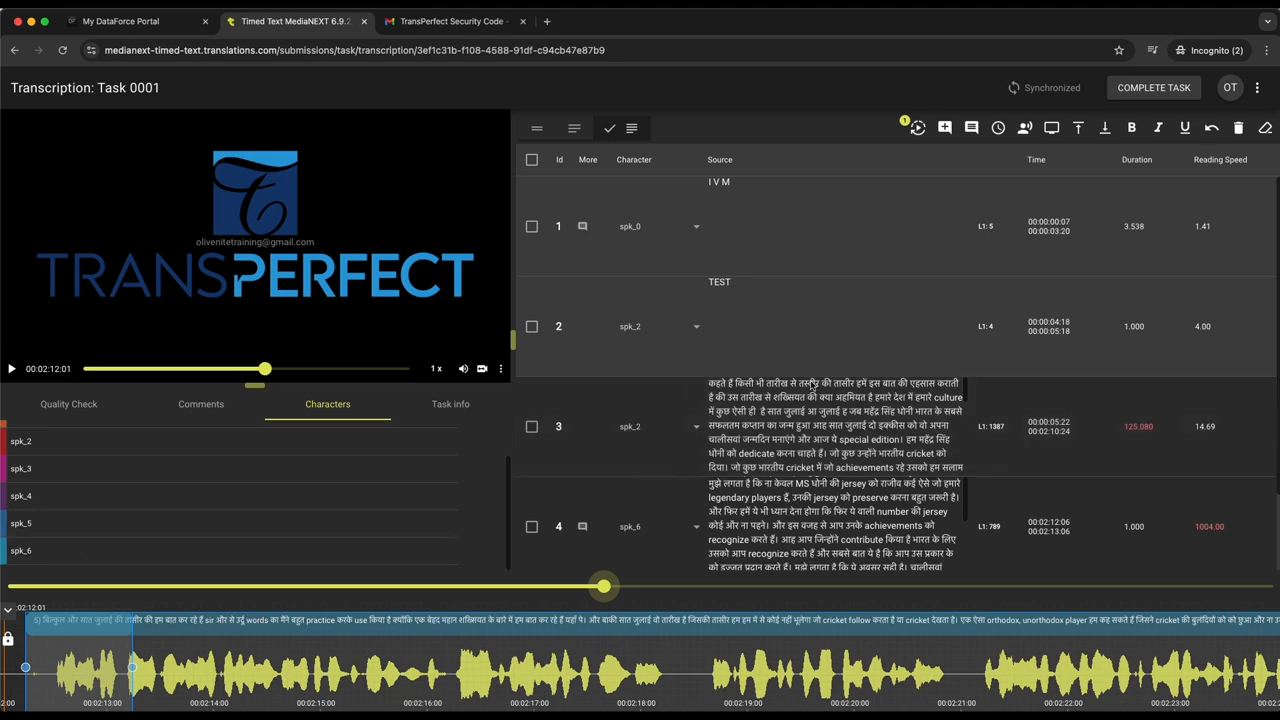
{"action": "left_click", "coordinate": [815, 240]}
{"action": "left_click", "coordinate": [805, 323]}
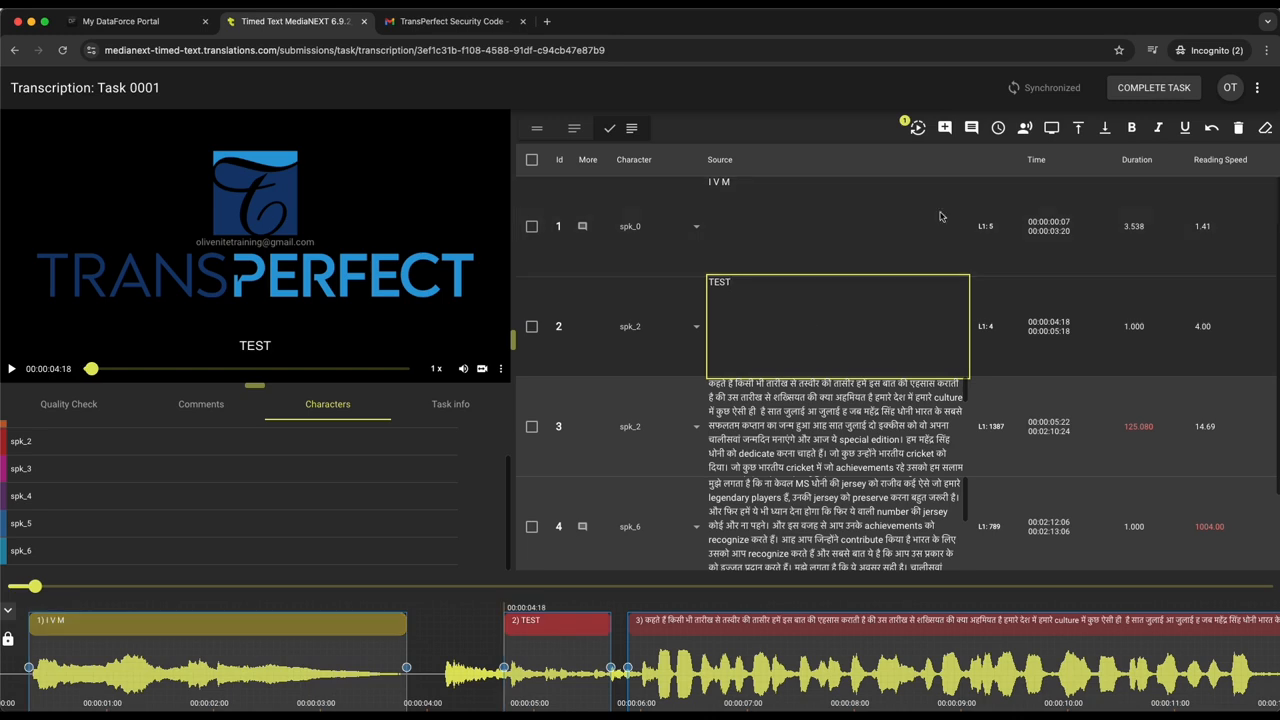
{"action": "left_click", "coordinate": [1021, 138]}
{"action": "left_click", "coordinate": [747, 381]}
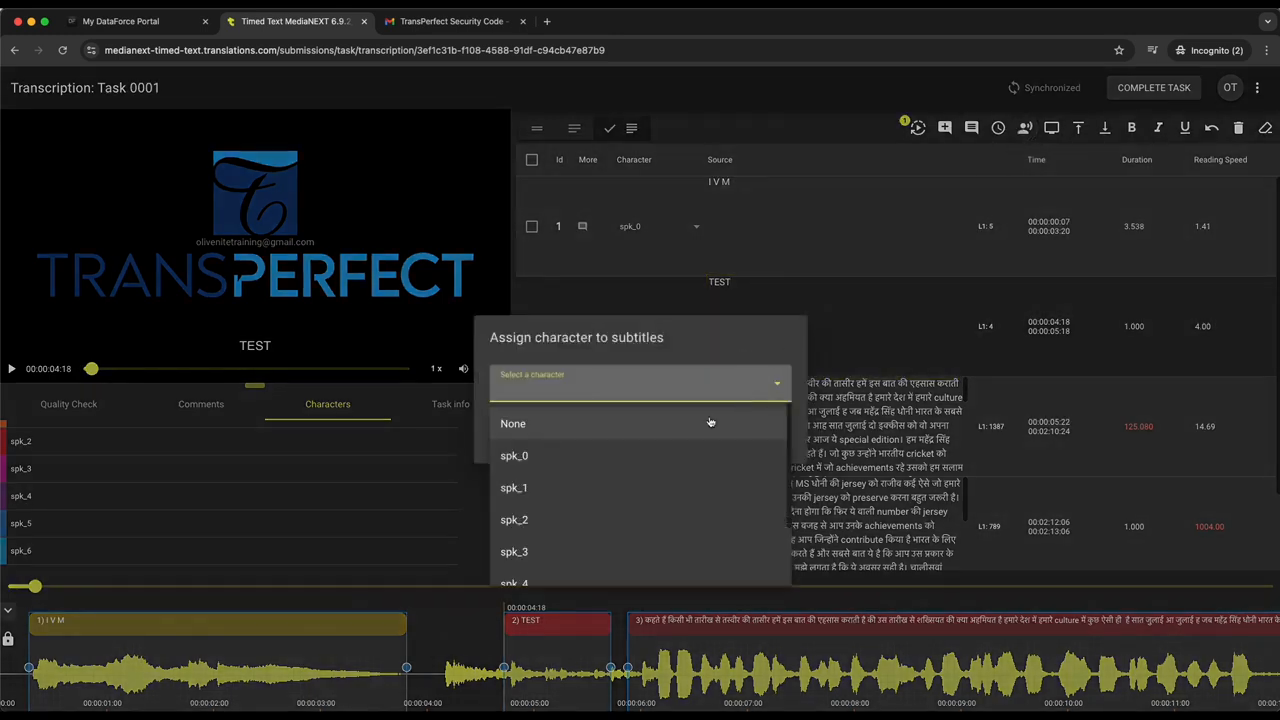
{"action": "scroll", "coordinate": [586, 514], "scroll_direction": "down", "scroll_amount": 1}
{"action": "left_click", "coordinate": [584, 529]}
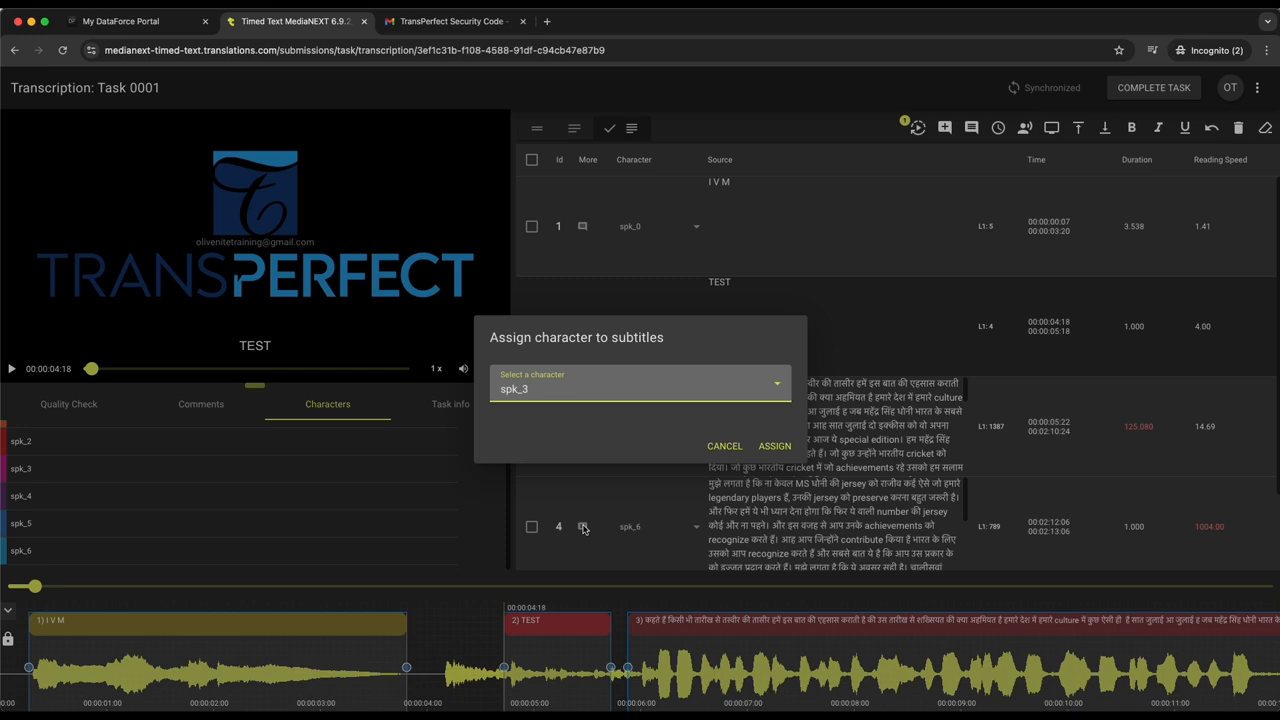
{"action": "left_click", "coordinate": [774, 446]}
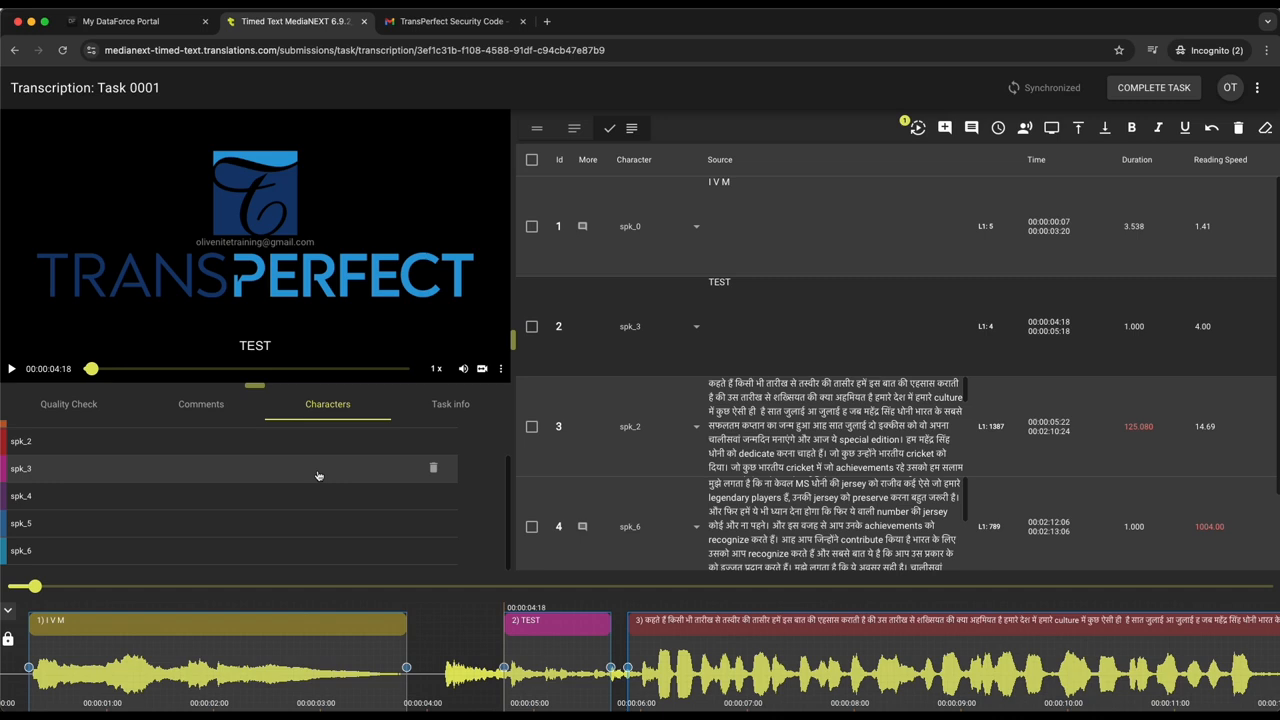
Select segment 3 and try to delete character spk_2 from the character list.
{"action": "left_click", "coordinate": [661, 404]}
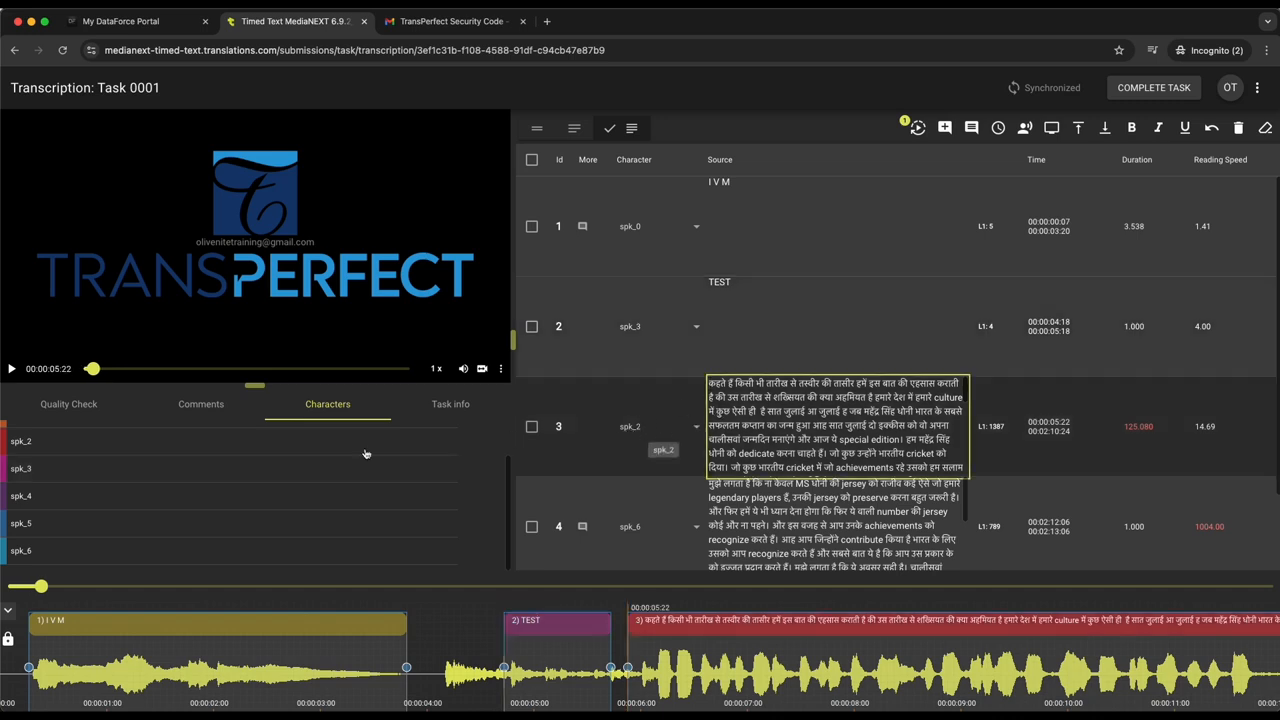
{"action": "left_click", "coordinate": [436, 442]}
{"action": "left_click", "coordinate": [778, 202]}
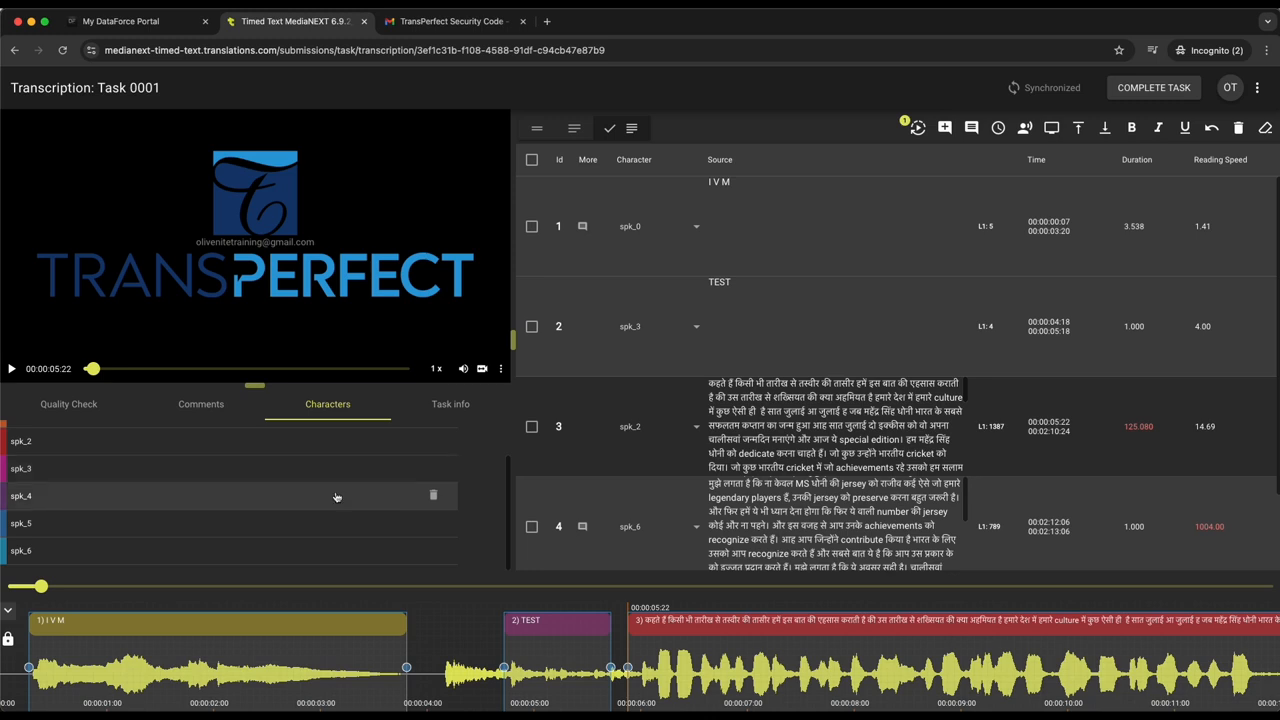
Scroll through the segments and the character list to review which characters are assigned.
{"action": "scroll", "coordinate": [633, 450], "scroll_direction": "down", "scroll_amount": 1}
{"action": "scroll", "coordinate": [634, 450], "scroll_direction": "down", "scroll_amount": 2}
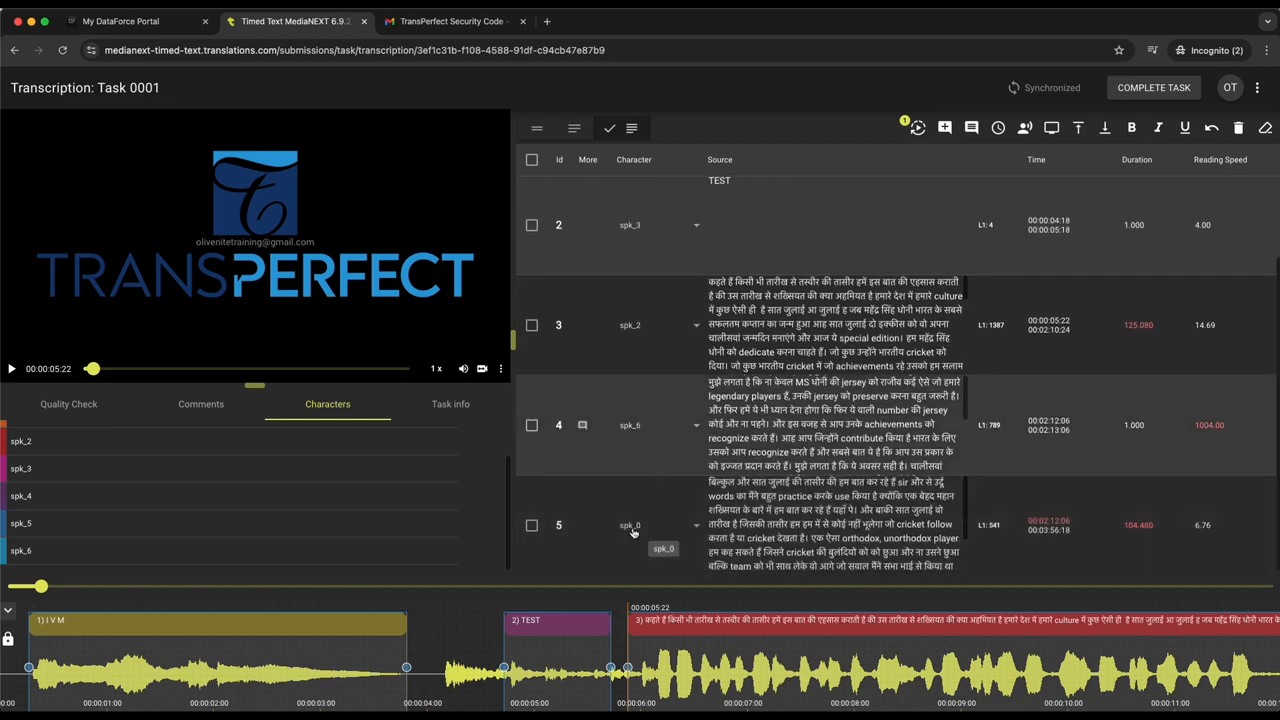
{"action": "scroll", "coordinate": [633, 349], "scroll_direction": "up", "scroll_amount": 1}
{"action": "scroll", "coordinate": [633, 349], "scroll_direction": "up", "scroll_amount": 3}
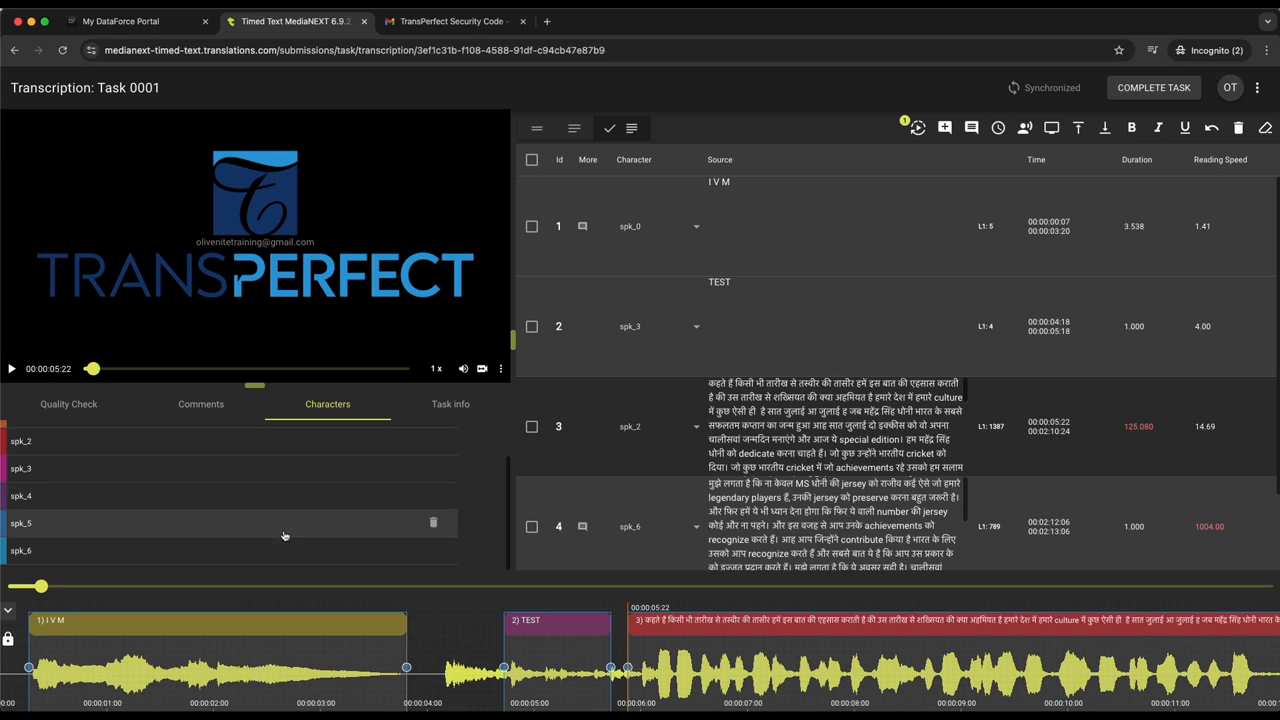
{"action": "scroll", "coordinate": [627, 446], "scroll_direction": "down", "scroll_amount": 2}
{"action": "scroll", "coordinate": [628, 445], "scroll_direction": "up", "scroll_amount": 1}
{"action": "scroll", "coordinate": [629, 445], "scroll_direction": "down", "scroll_amount": 2}
{"action": "scroll", "coordinate": [629, 445], "scroll_direction": "up", "scroll_amount": 3}
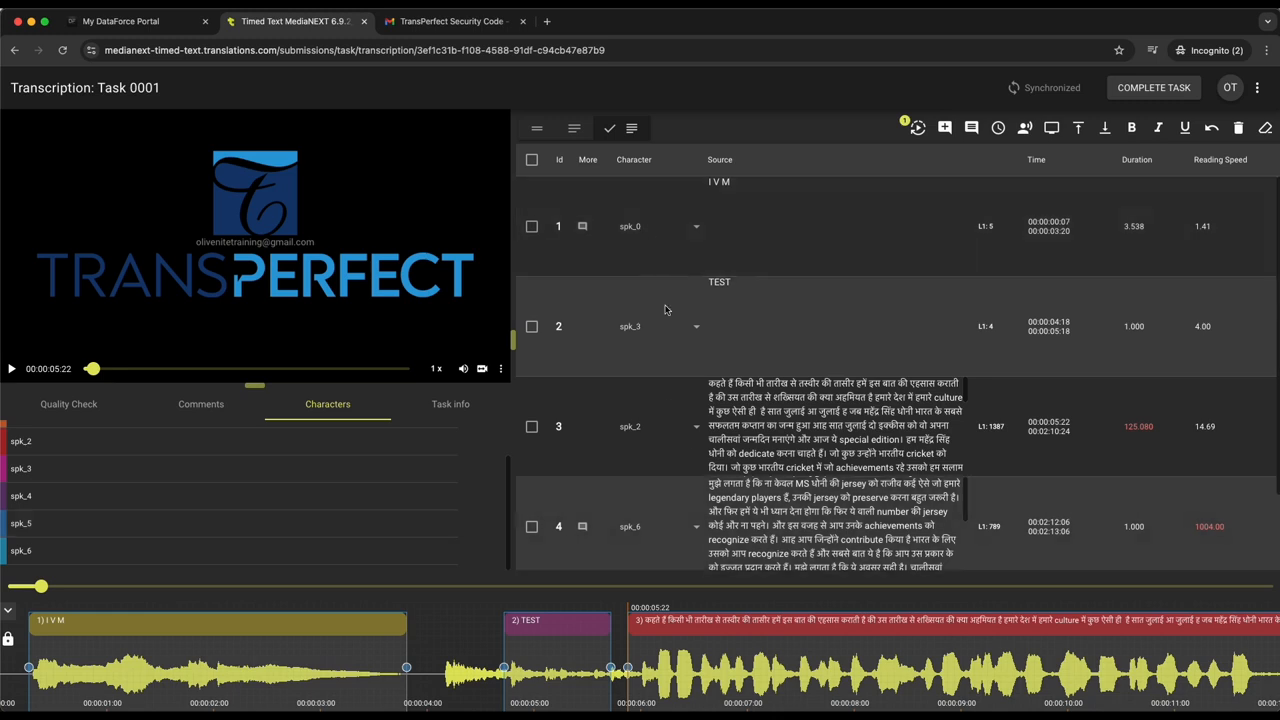
Delete character spk_5 from the character list.
{"action": "left_click", "coordinate": [440, 523]}
{"action": "left_click", "coordinate": [781, 200]}
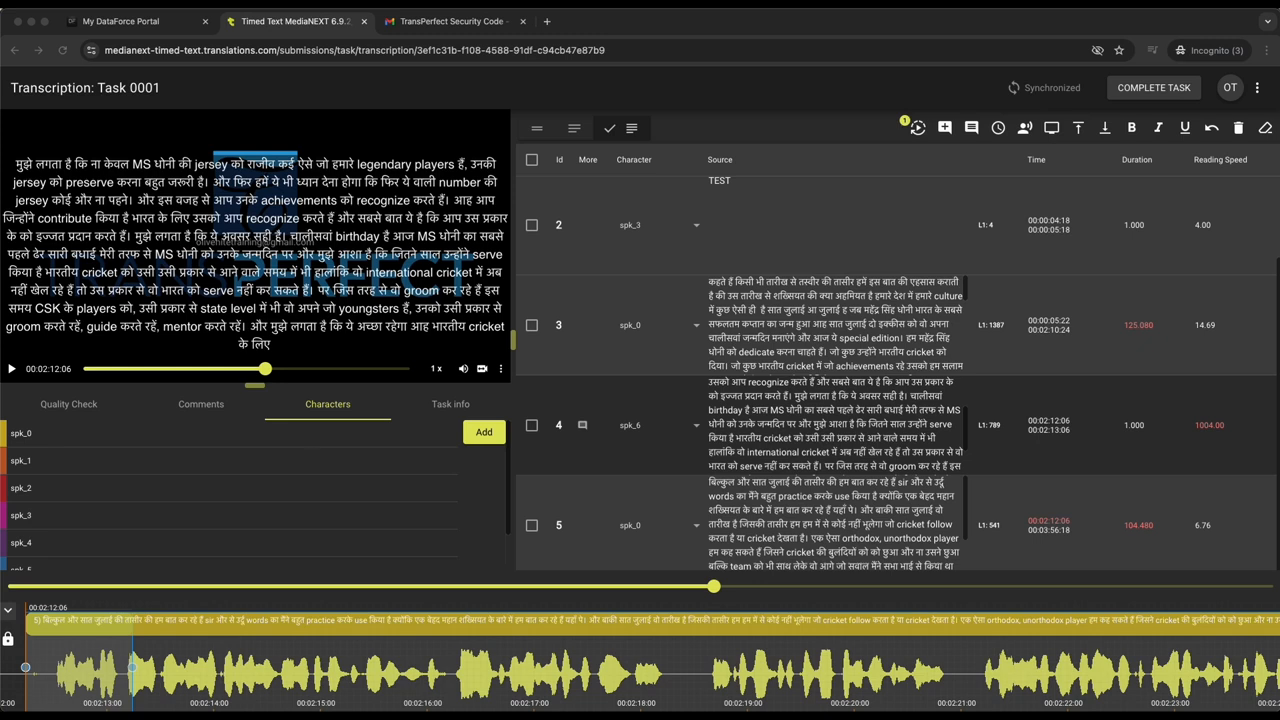
Open the Quality Check settings and disable the Reading speed and Glossary compliance checks.
{"action": "left_click", "coordinate": [88, 407]}
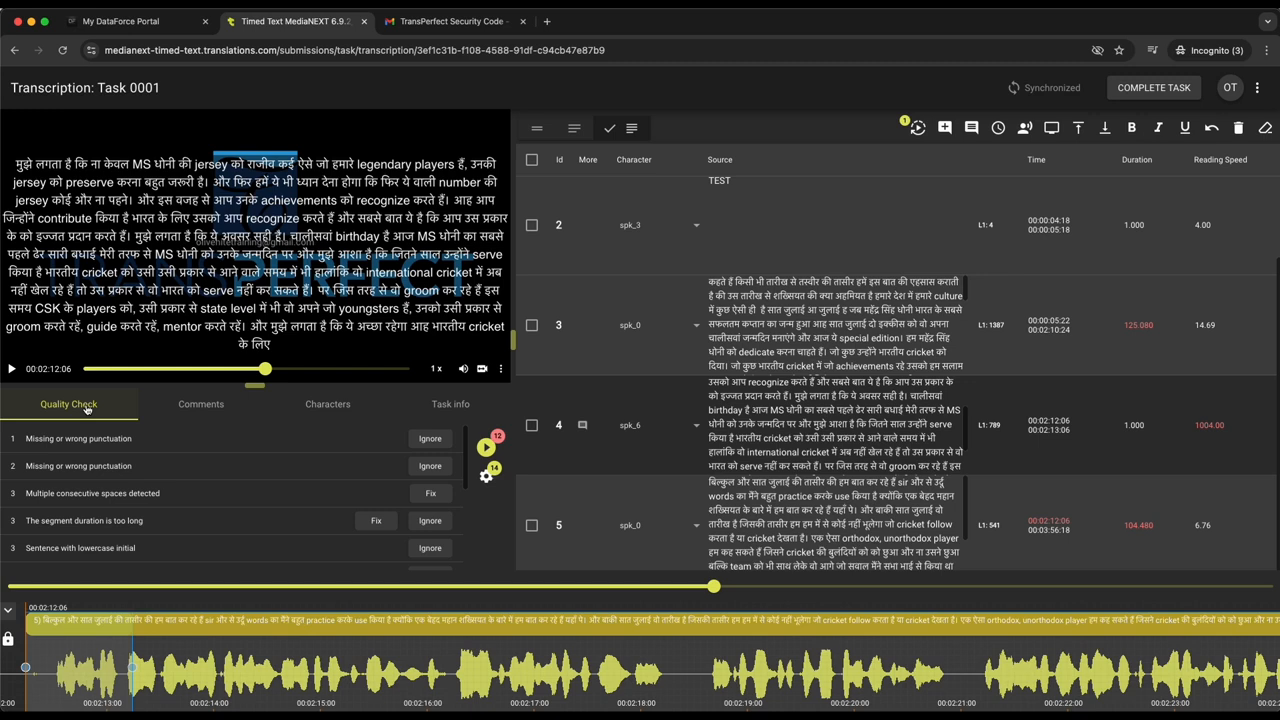
{"action": "left_click", "coordinate": [486, 478]}
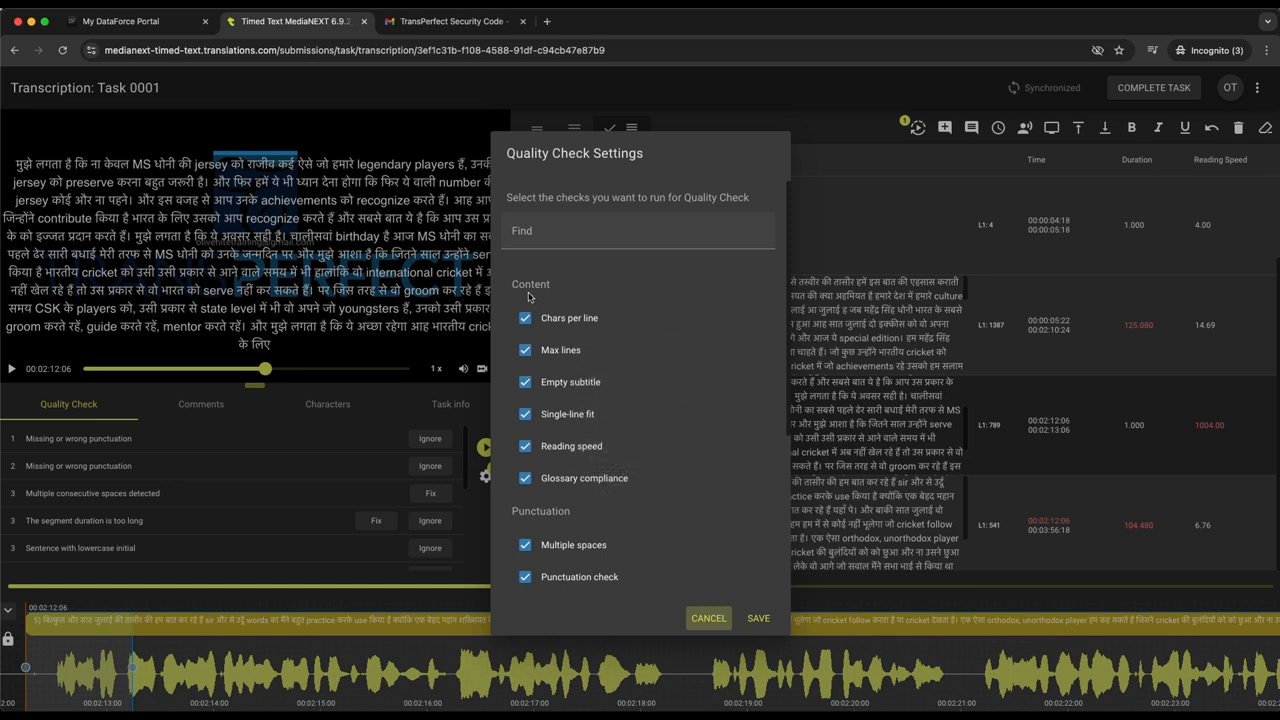
{"action": "left_click", "coordinate": [528, 447]}
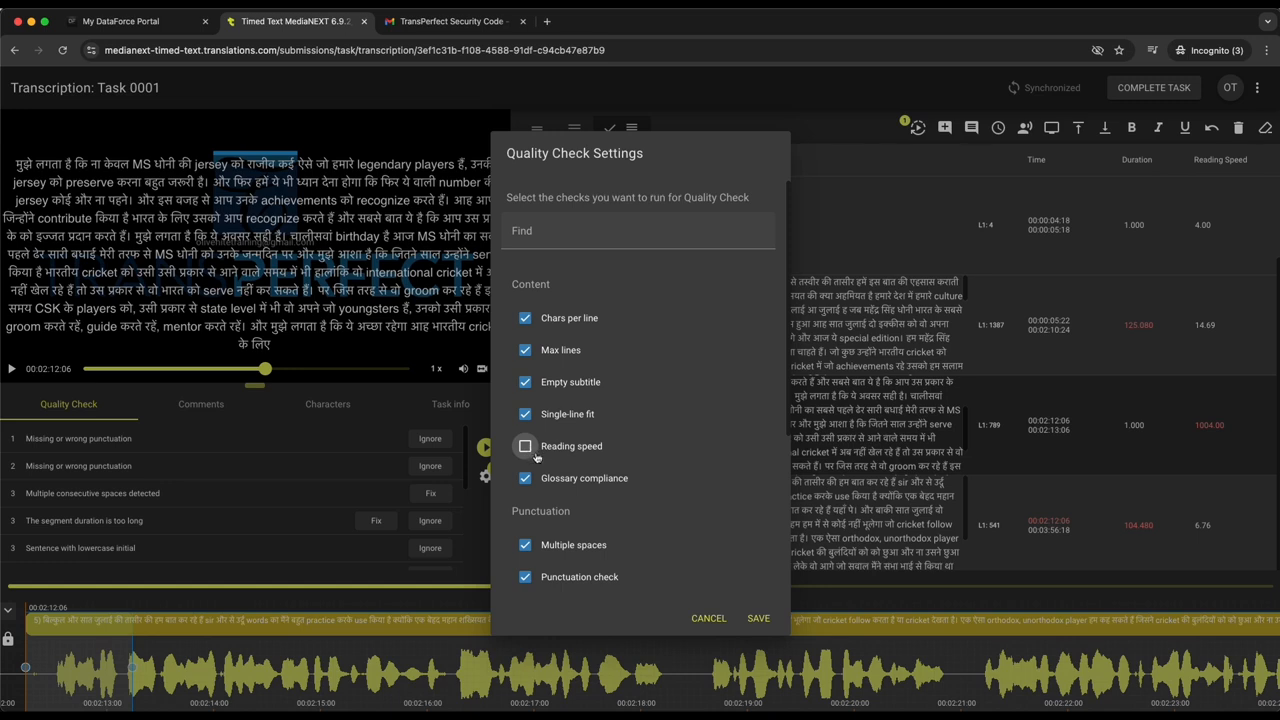
{"action": "left_click", "coordinate": [526, 479]}
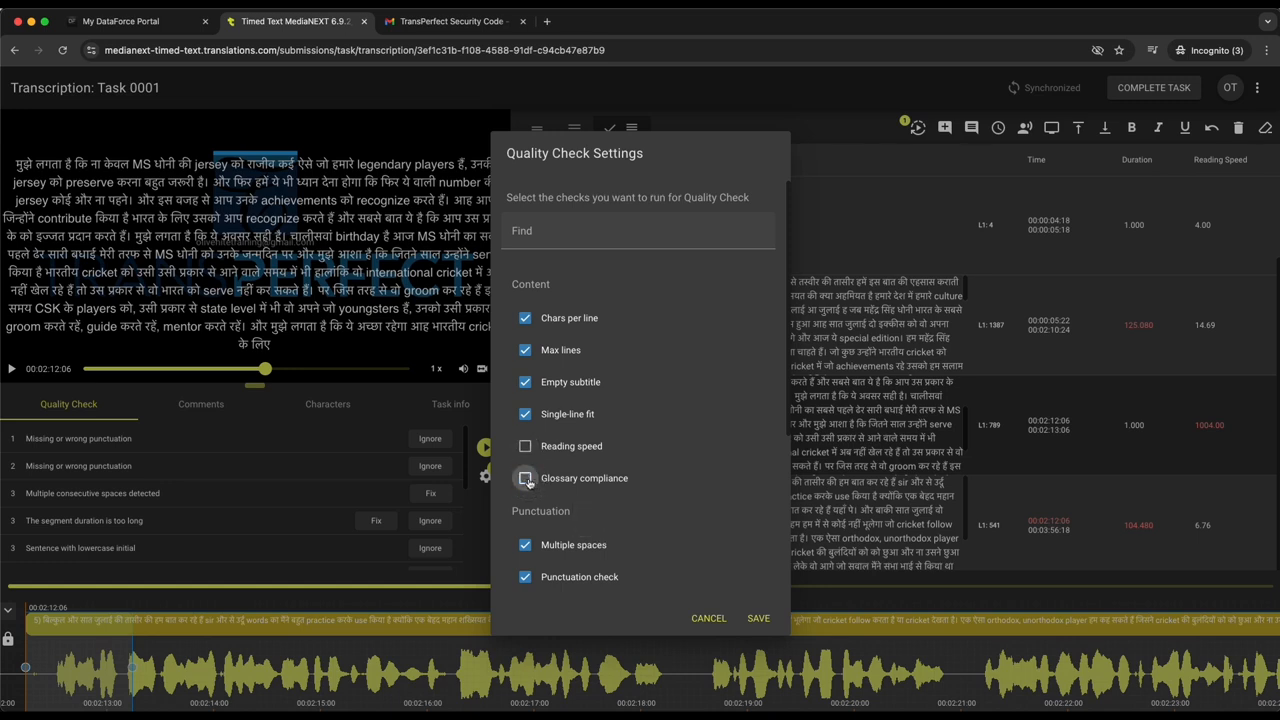
Disable the Punctuation check, Space before punctuation, Duration, Shot changes and Frames between subtitles checks and save the settings.
{"action": "scroll", "coordinate": [610, 470], "scroll_direction": "down", "scroll_amount": 5}
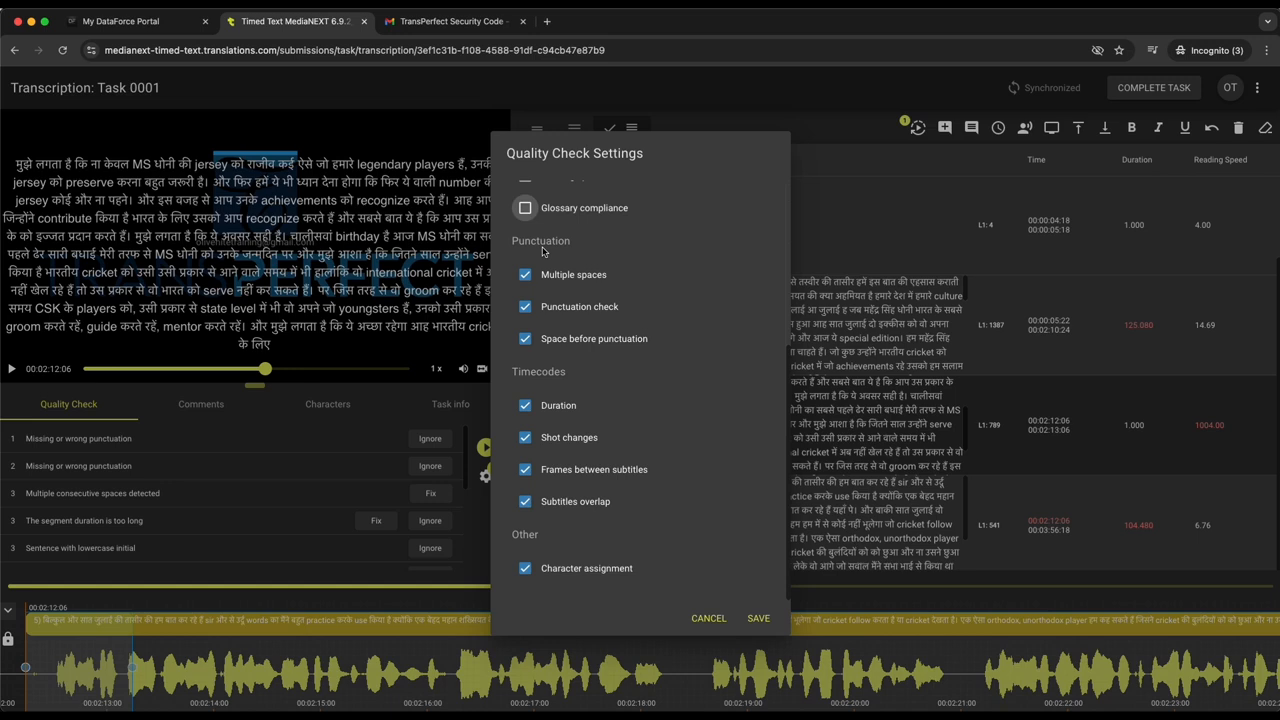
{"action": "left_click", "coordinate": [526, 308]}
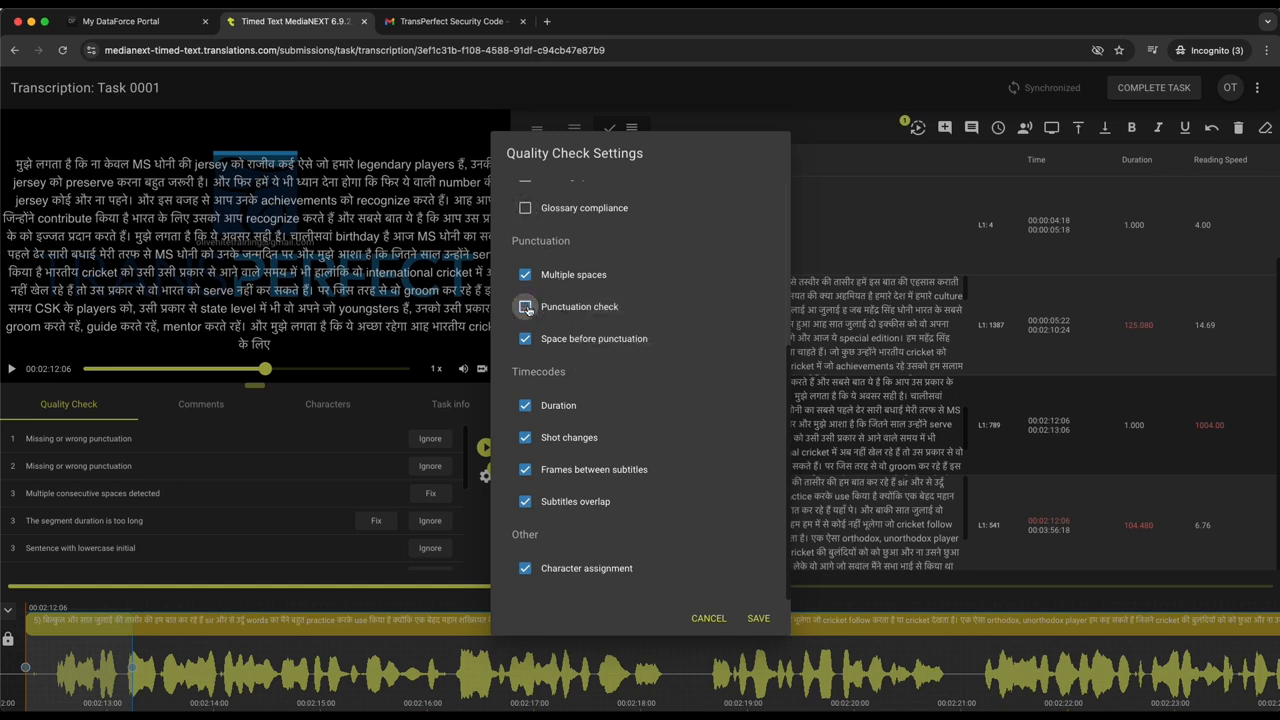
{"action": "left_click", "coordinate": [527, 341]}
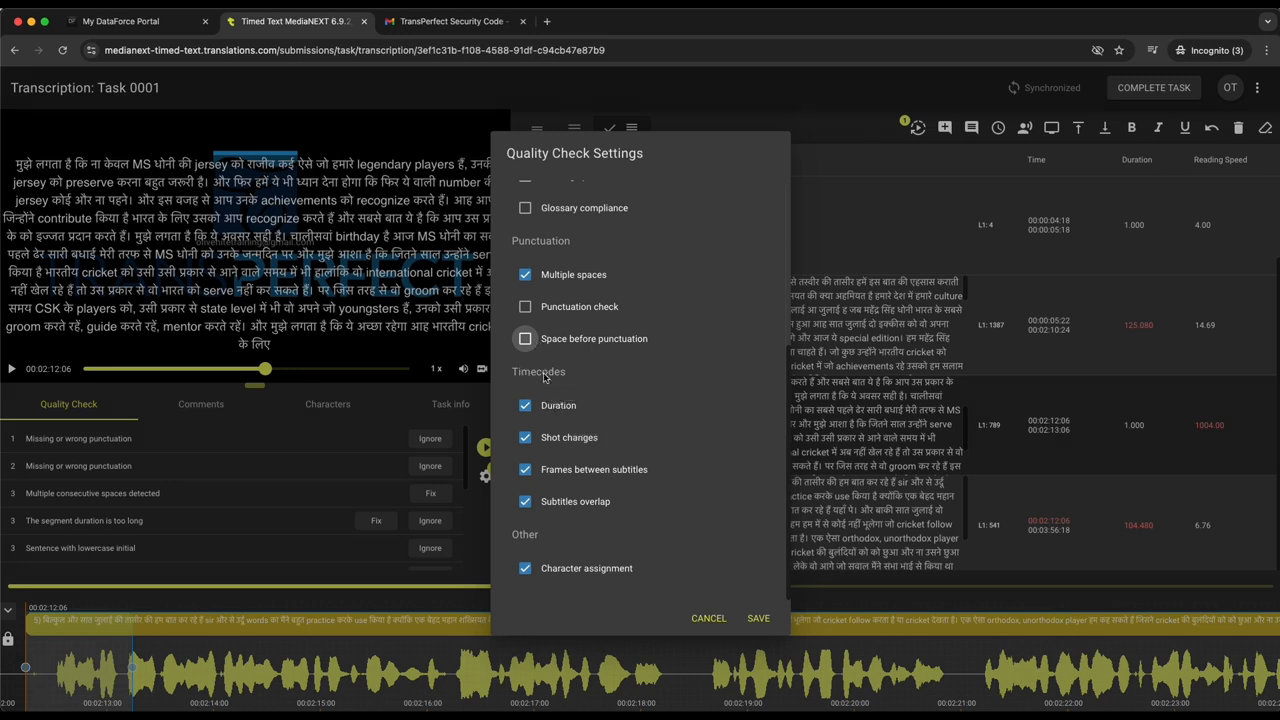
{"action": "left_click", "coordinate": [525, 406]}
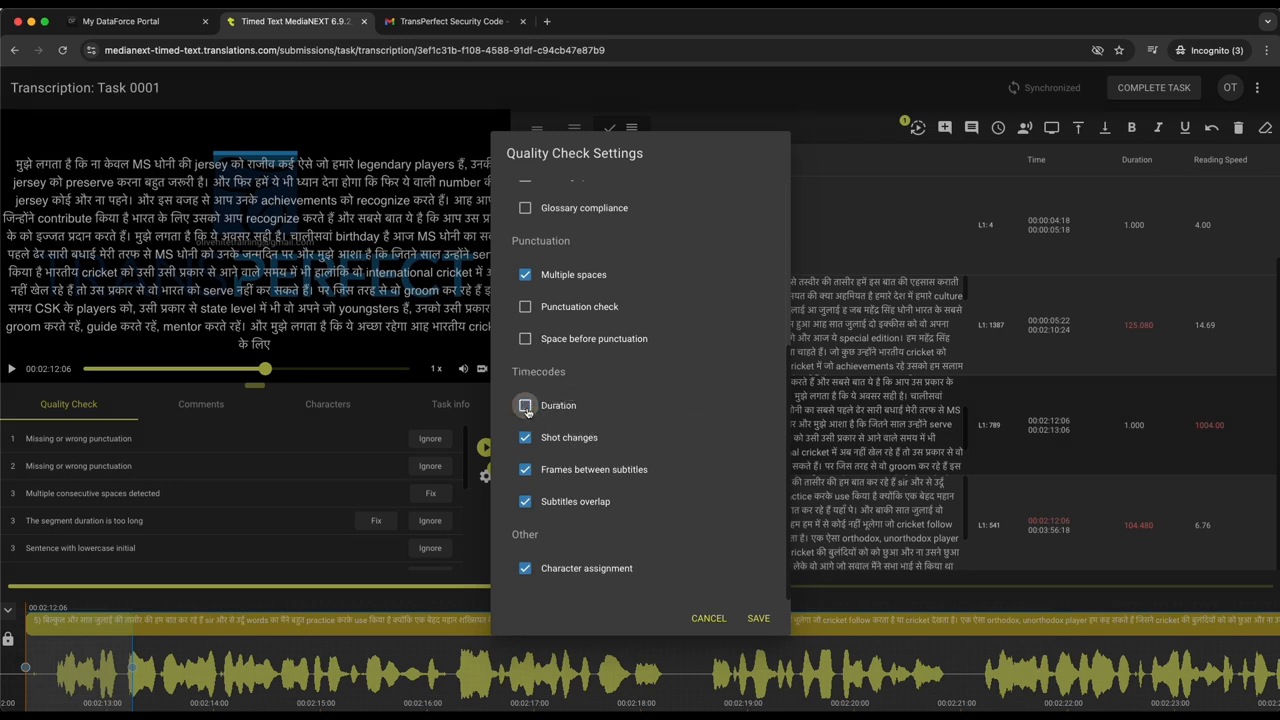
{"action": "left_click", "coordinate": [526, 439]}
{"action": "left_click", "coordinate": [526, 470]}
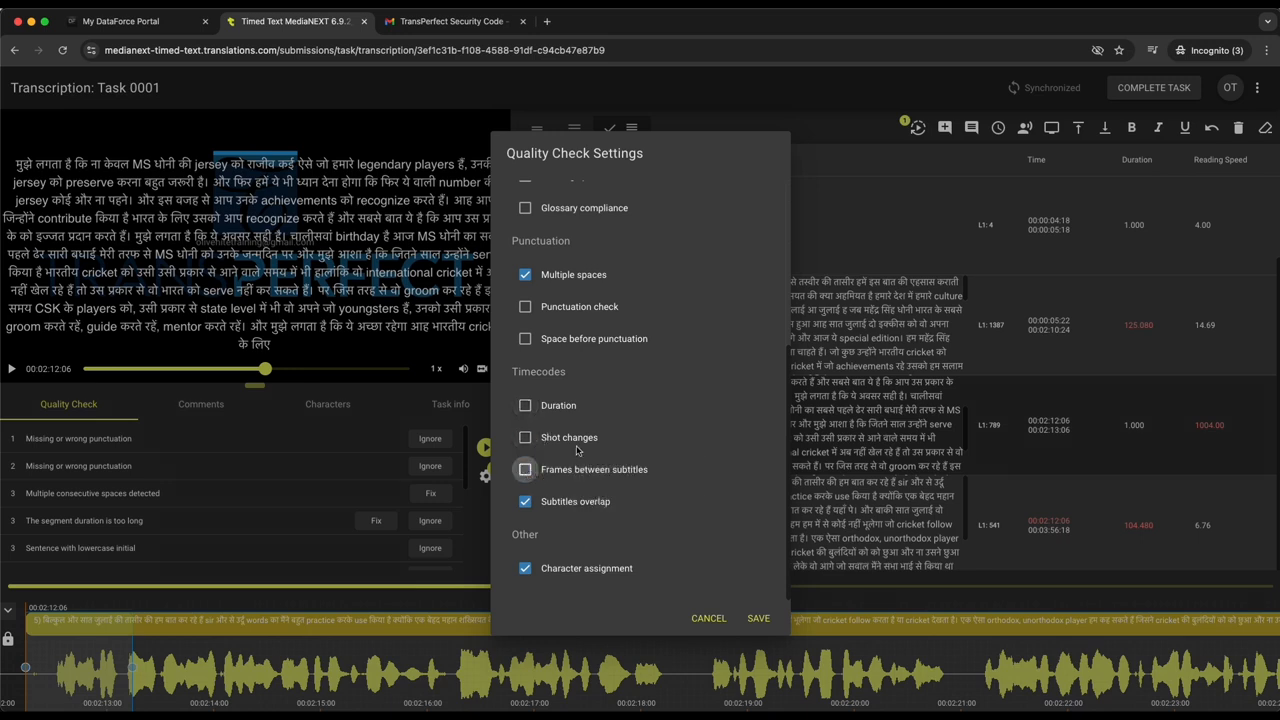
{"action": "scroll", "coordinate": [570, 440], "scroll_direction": "up", "scroll_amount": 5}
{"action": "scroll", "coordinate": [592, 440], "scroll_direction": "down", "scroll_amount": 5}
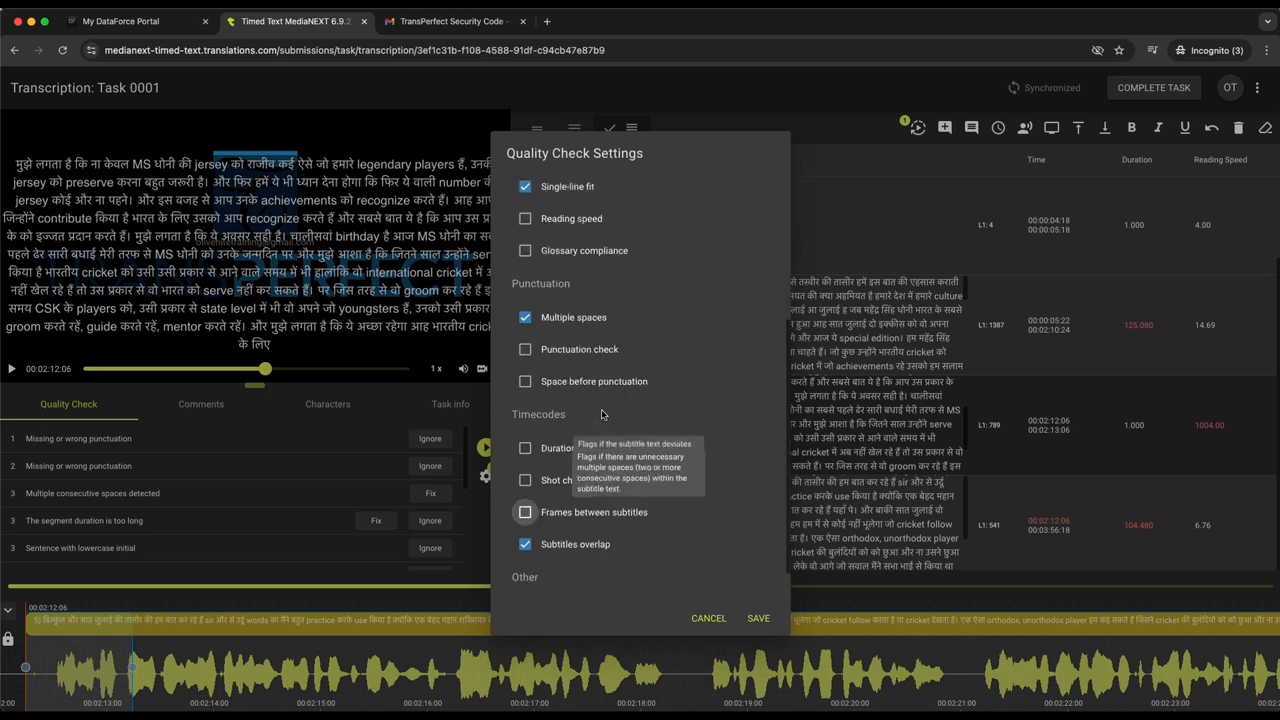
{"action": "scroll", "coordinate": [590, 470], "scroll_direction": "up", "scroll_amount": 5}
{"action": "scroll", "coordinate": [596, 479], "scroll_direction": "down", "scroll_amount": 3}
{"action": "scroll", "coordinate": [590, 470], "scroll_direction": "up", "scroll_amount": 5}
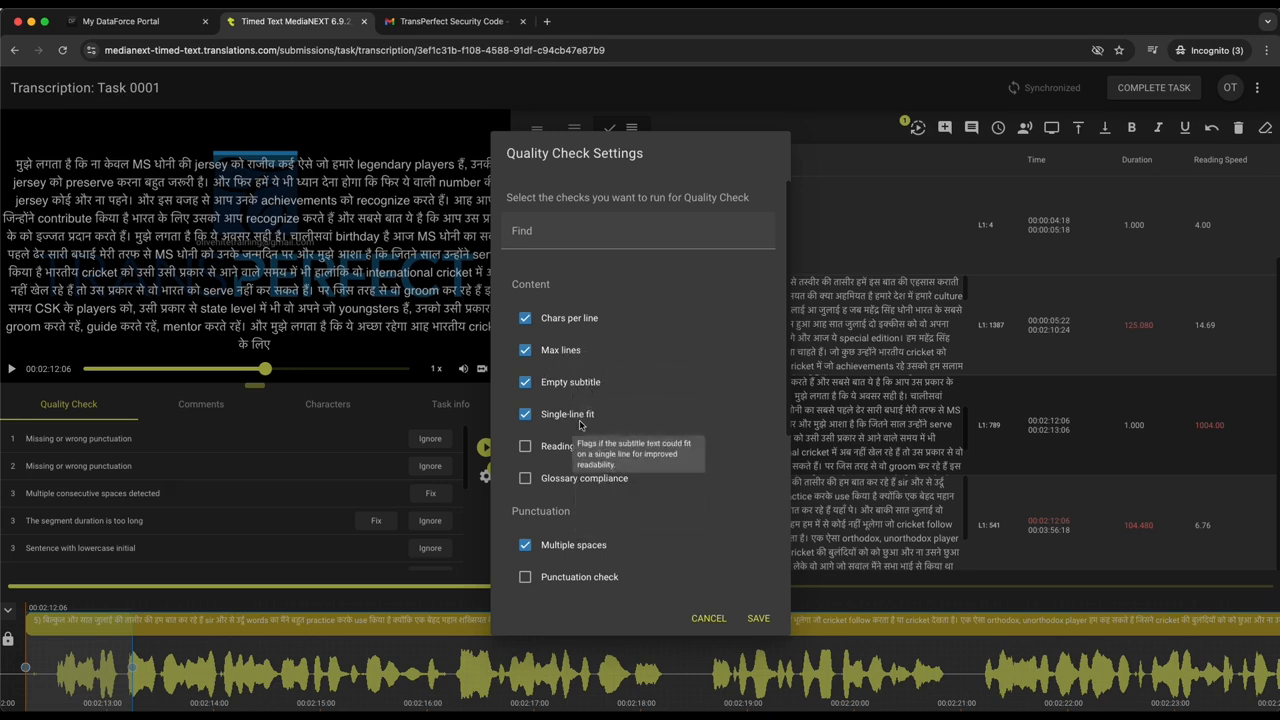
{"action": "scroll", "coordinate": [580, 420], "scroll_direction": "down", "scroll_amount": 5}
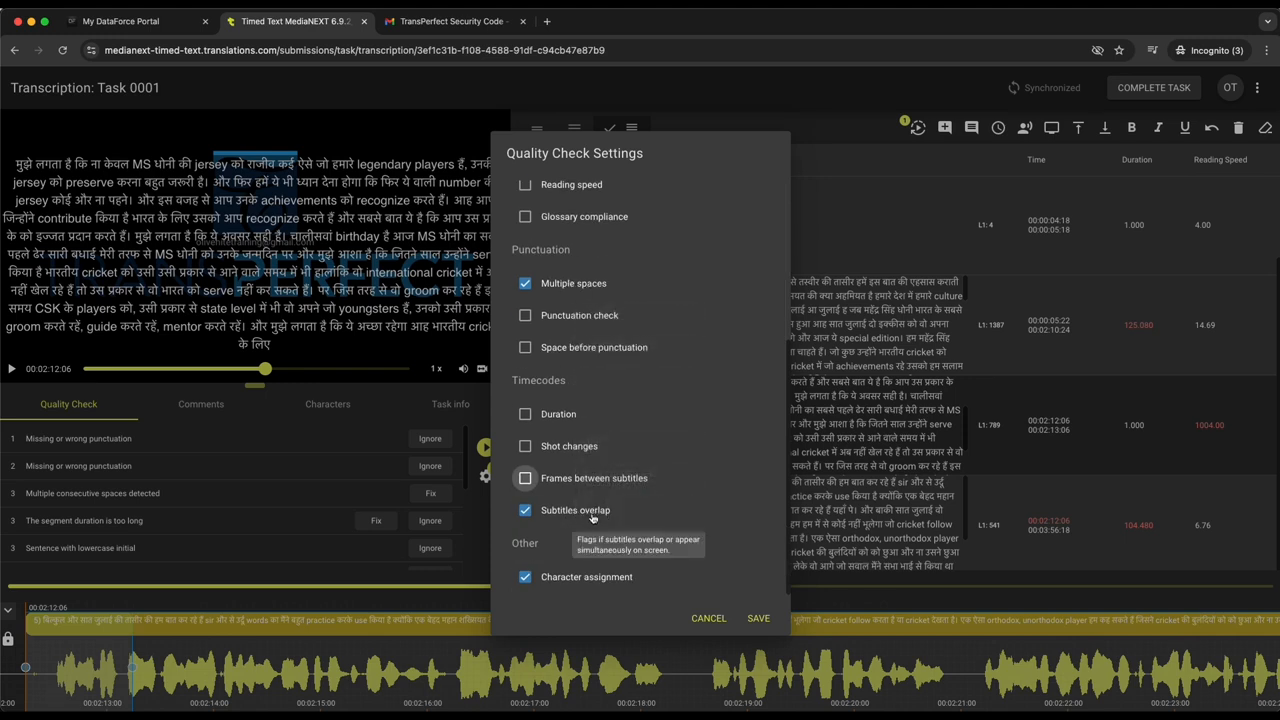
{"action": "scroll", "coordinate": [588, 520], "scroll_direction": "down", "scroll_amount": 1}
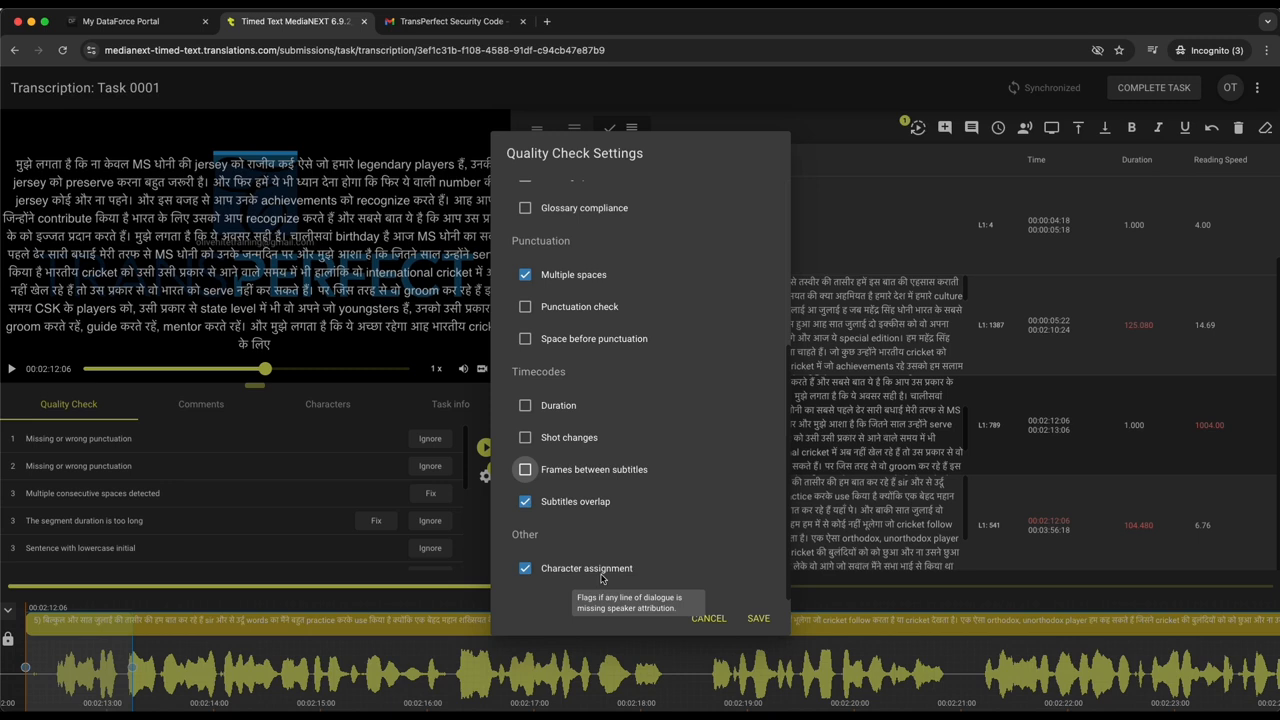
{"action": "left_click", "coordinate": [757, 619]}
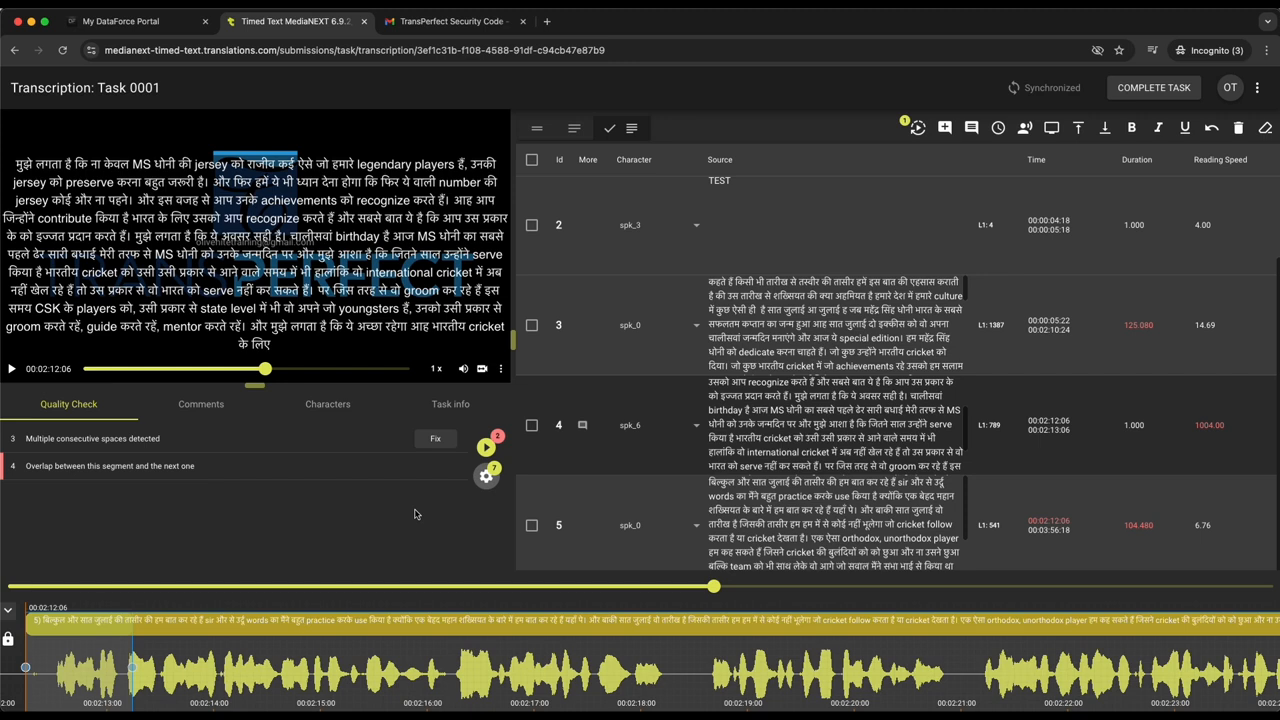
Rerun the quality check on the transcription.
{"action": "left_click", "coordinate": [486, 476]}
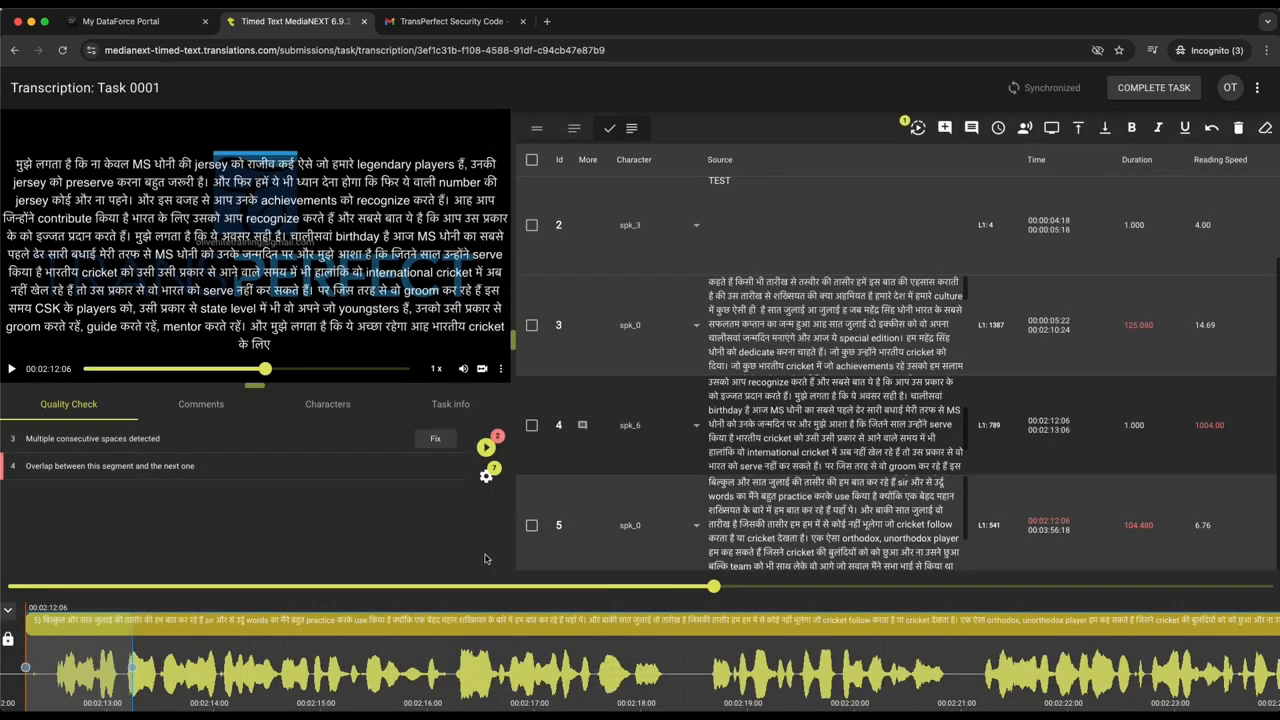
{"action": "left_click", "coordinate": [708, 618]}
{"action": "left_click", "coordinate": [484, 449]}
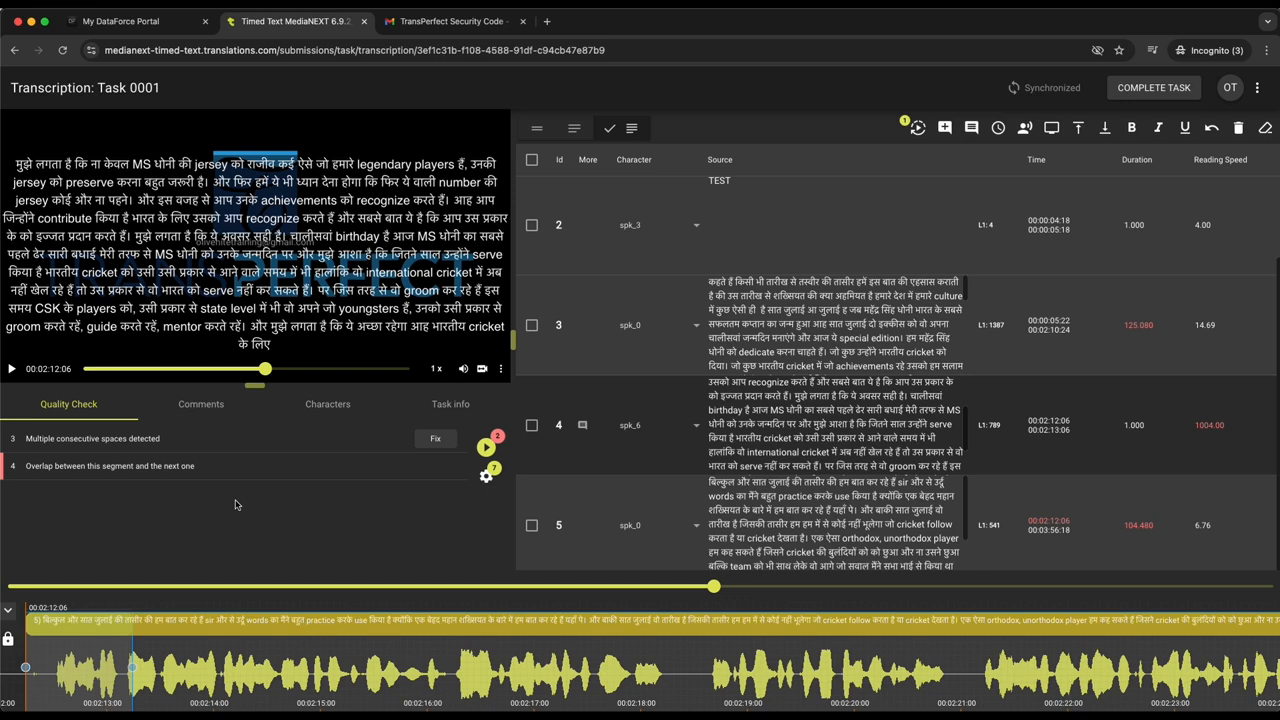
Jump to the flagged segments from the issue list and fix the multiple consecutive spaces issue in segment 3.
{"action": "left_click", "coordinate": [141, 463]}
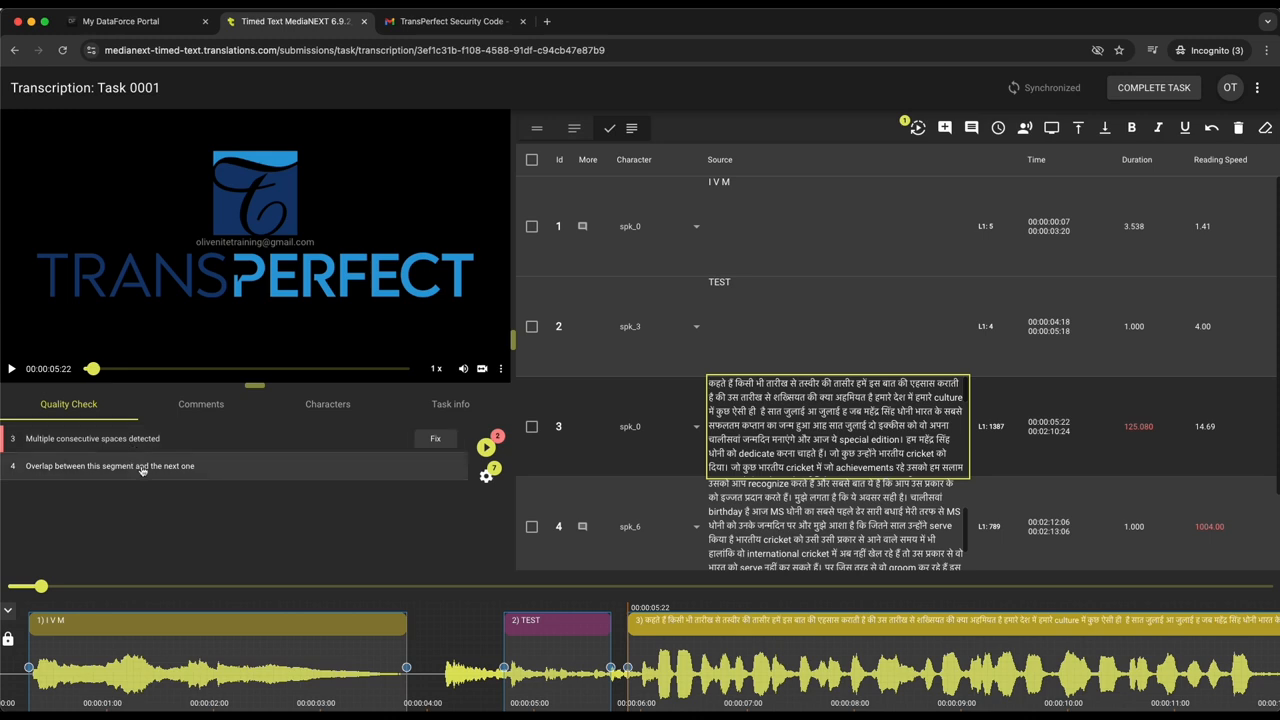
{"action": "left_click", "coordinate": [136, 445]}
{"action": "left_click", "coordinate": [143, 465]}
{"action": "left_click", "coordinate": [143, 447]}
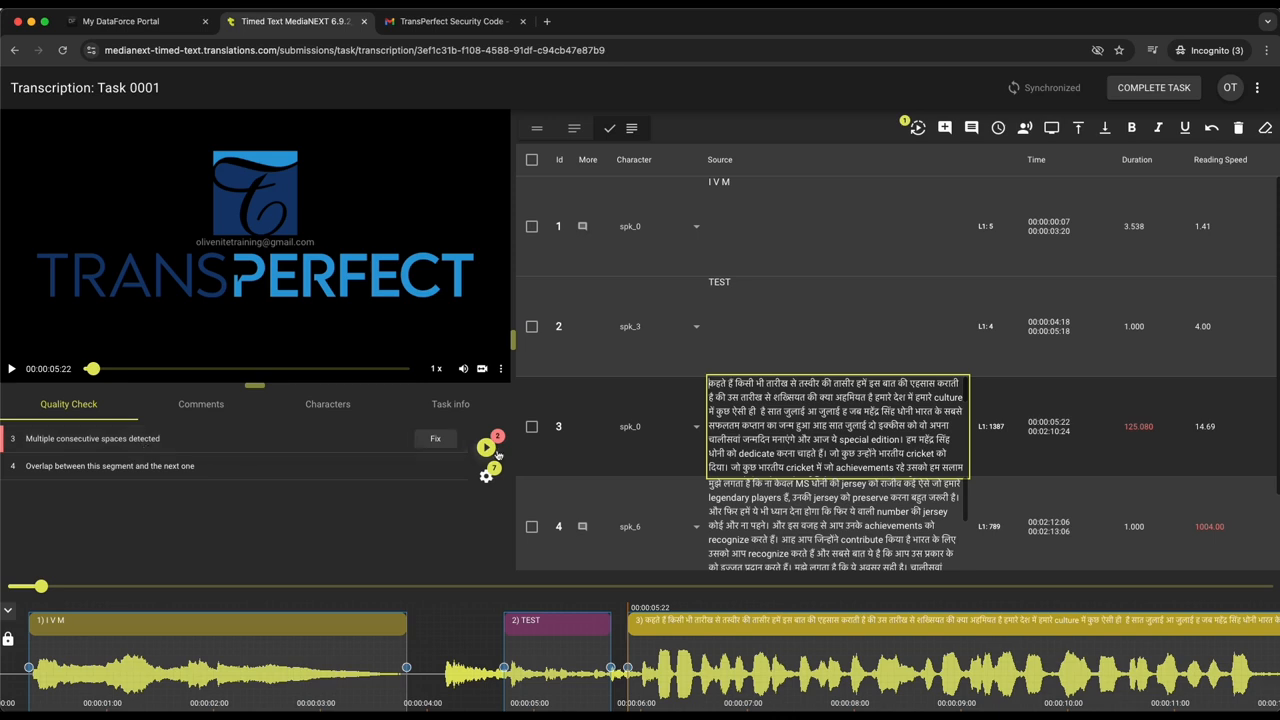
{"action": "left_click", "coordinate": [435, 466]}
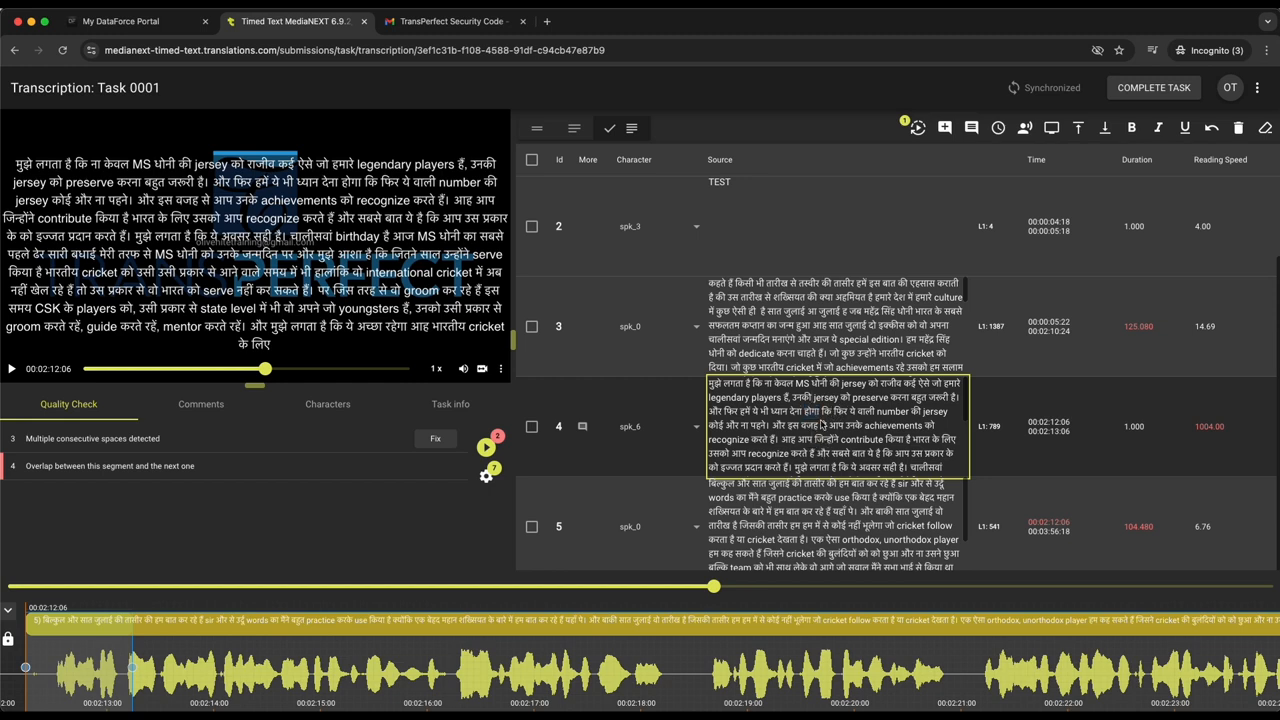
{"action": "left_click", "coordinate": [435, 438]}
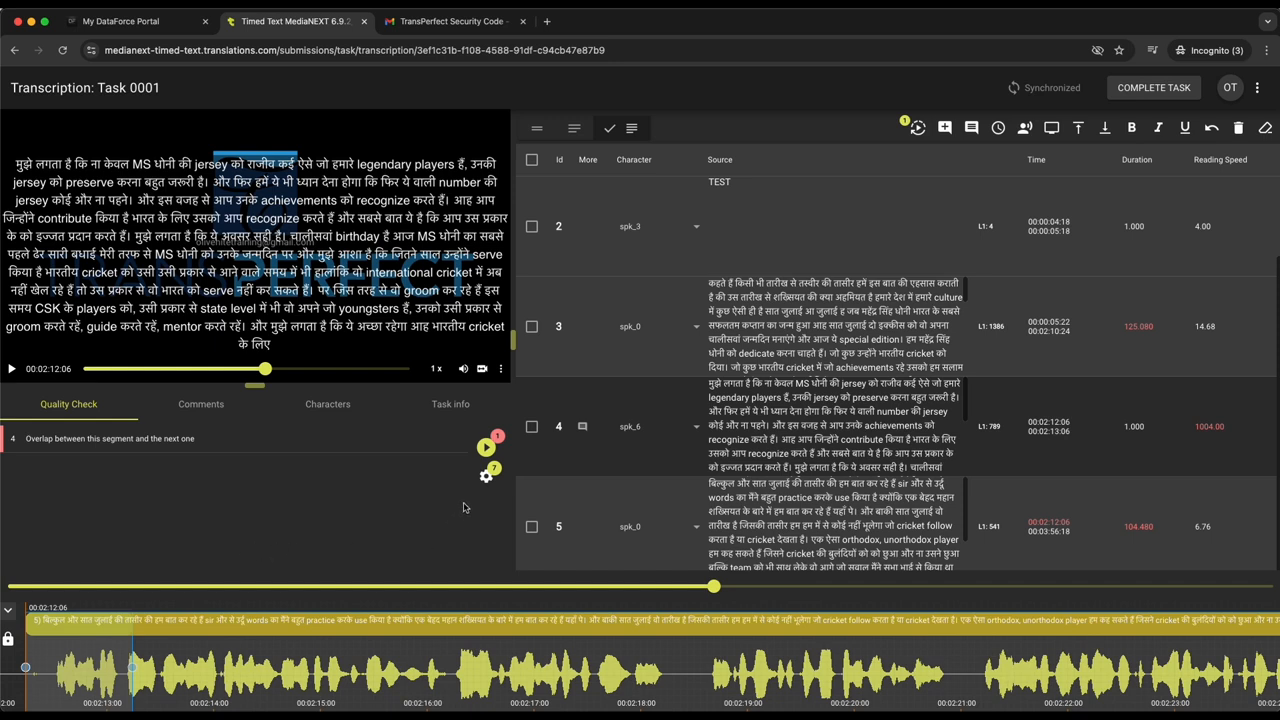
Re-enable all the disabled quality checks in the Quality Check settings and save them.
{"action": "left_click", "coordinate": [486, 475]}
{"action": "left_click", "coordinate": [525, 446]}
{"action": "left_click", "coordinate": [525, 478]}
{"action": "scroll", "coordinate": [530, 472], "scroll_direction": "down", "scroll_amount": 3}
{"action": "left_click", "coordinate": [525, 330]}
{"action": "left_click", "coordinate": [525, 362]}
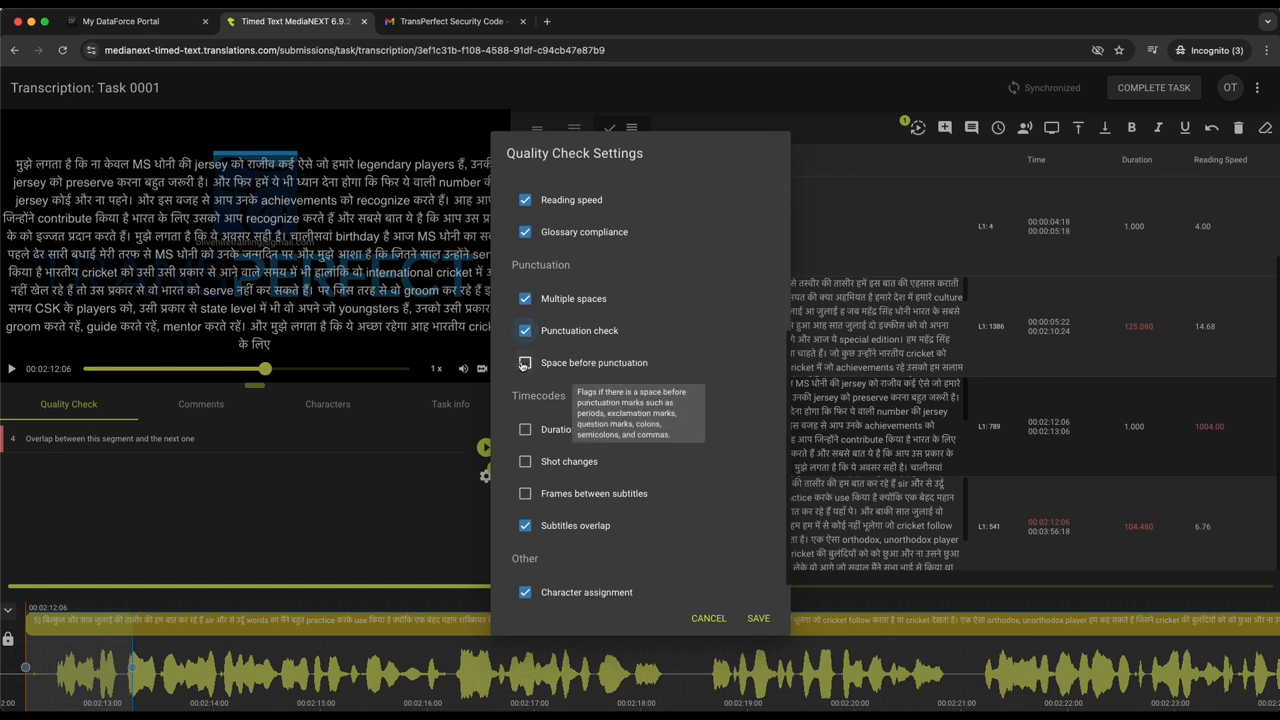
{"action": "left_click", "coordinate": [525, 429]}
{"action": "left_click", "coordinate": [525, 461]}
{"action": "left_click", "coordinate": [525, 493]}
{"action": "scroll", "coordinate": [528, 495], "scroll_direction": "down", "scroll_amount": 1}
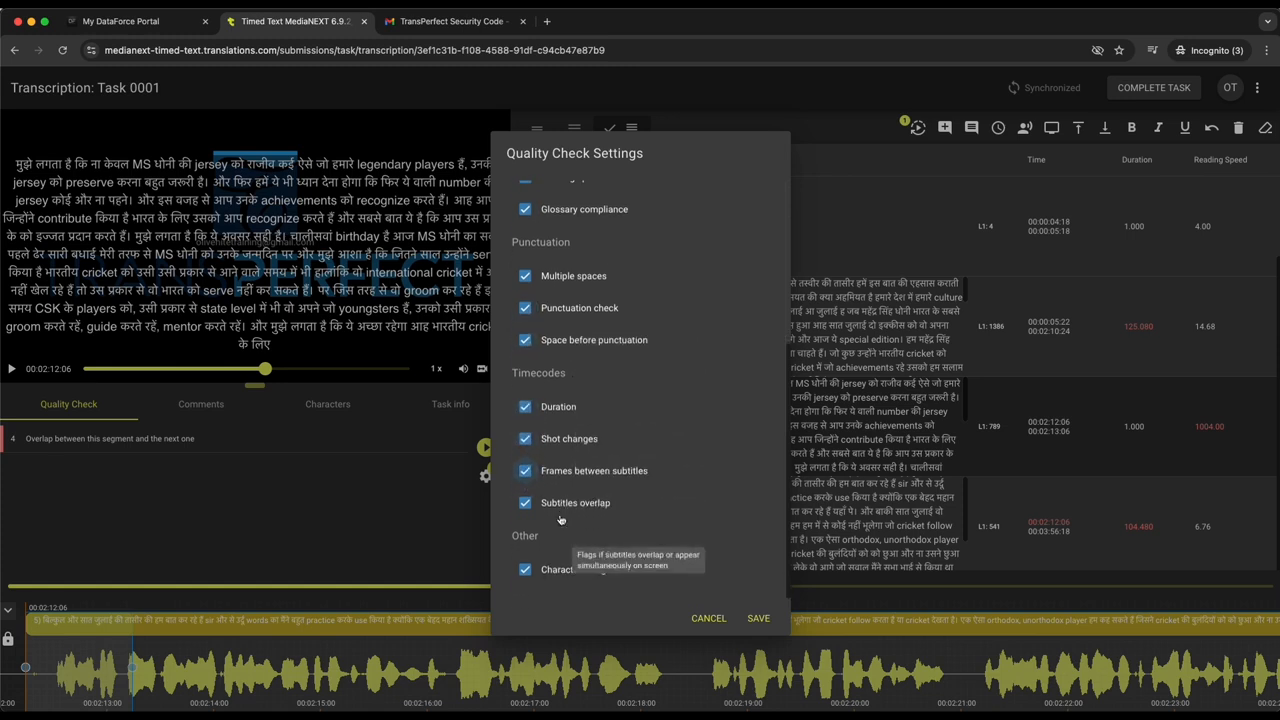
{"action": "left_click", "coordinate": [759, 619]}
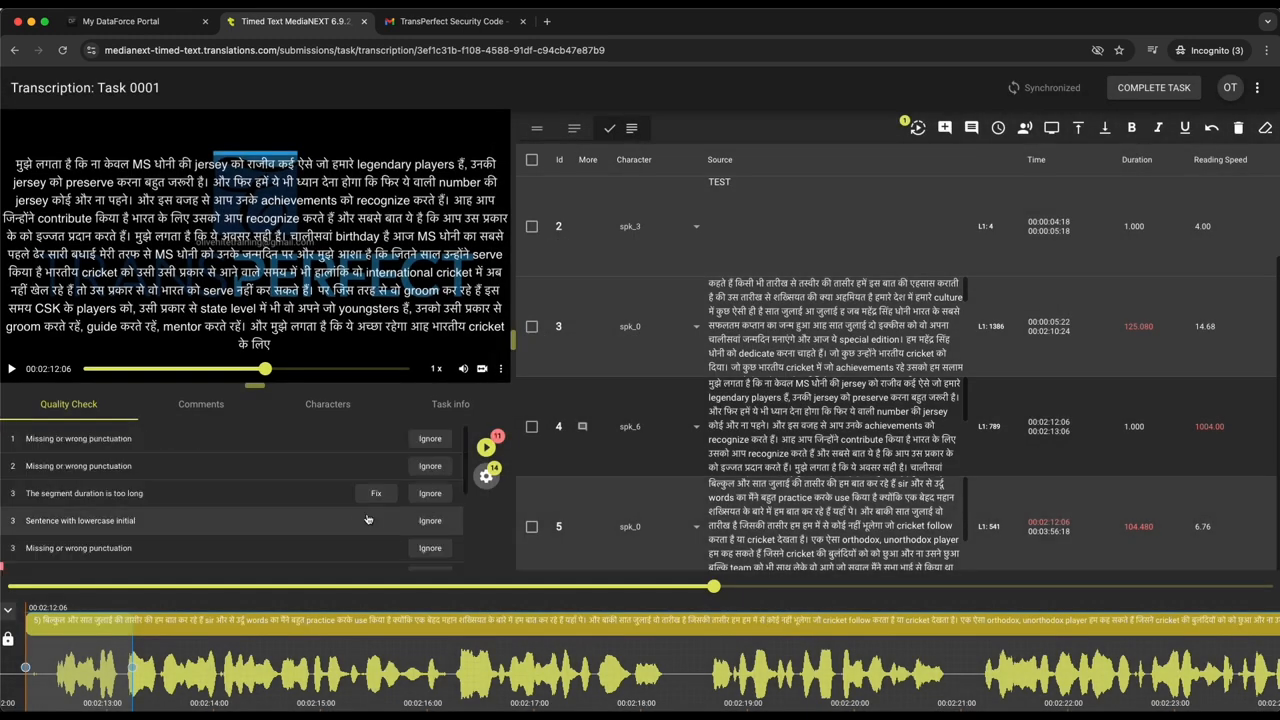
Ignore the 'Reading speed is too high' issue for segment 4 and view the ignored issues list.
{"action": "scroll", "coordinate": [277, 481], "scroll_direction": "down", "scroll_amount": 3}
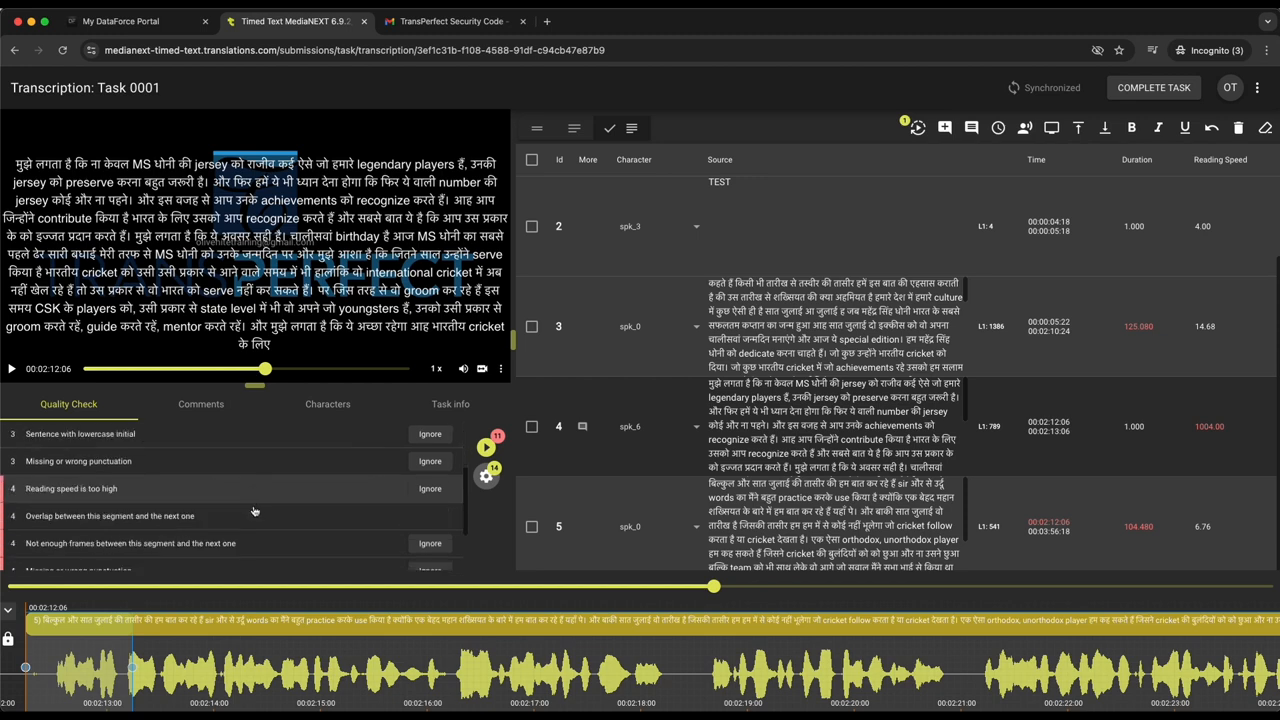
{"action": "scroll", "coordinate": [238, 496], "scroll_direction": "up", "scroll_amount": 3}
{"action": "scroll", "coordinate": [219, 474], "scroll_direction": "down", "scroll_amount": 3}
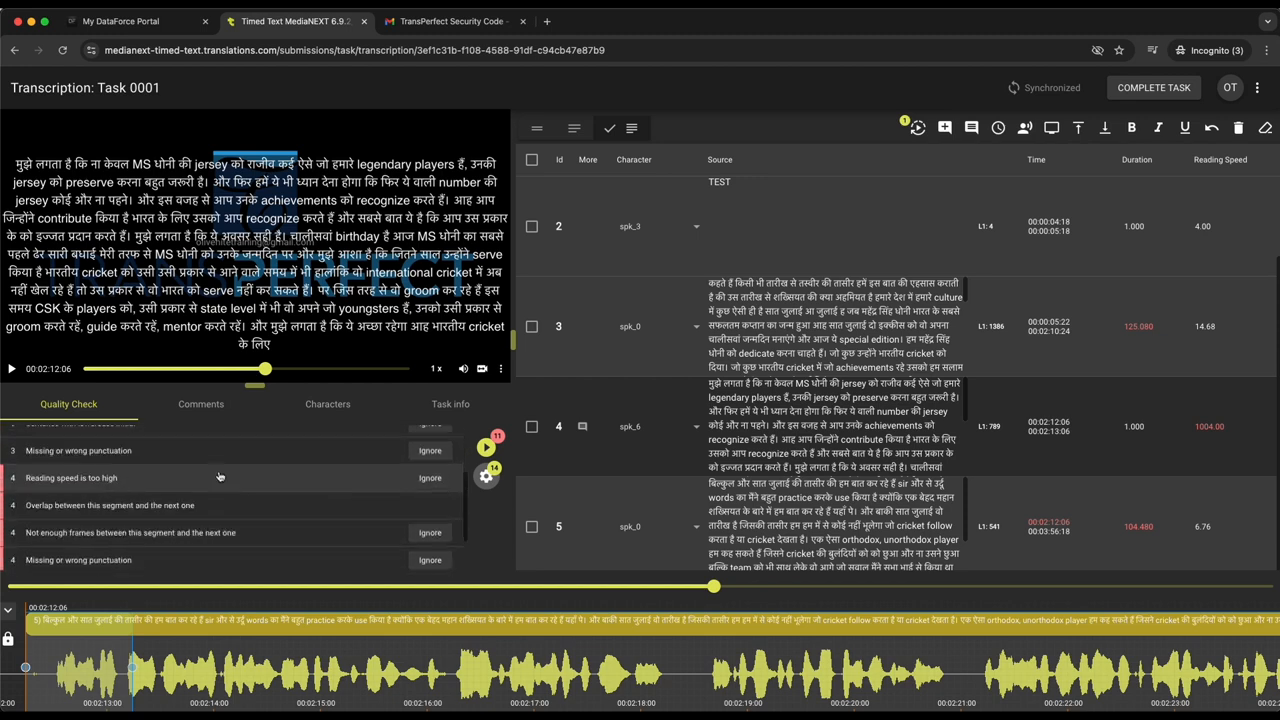
{"action": "scroll", "coordinate": [230, 490], "scroll_direction": "up", "scroll_amount": 3}
{"action": "scroll", "coordinate": [200, 485], "scroll_direction": "down", "scroll_amount": 3}
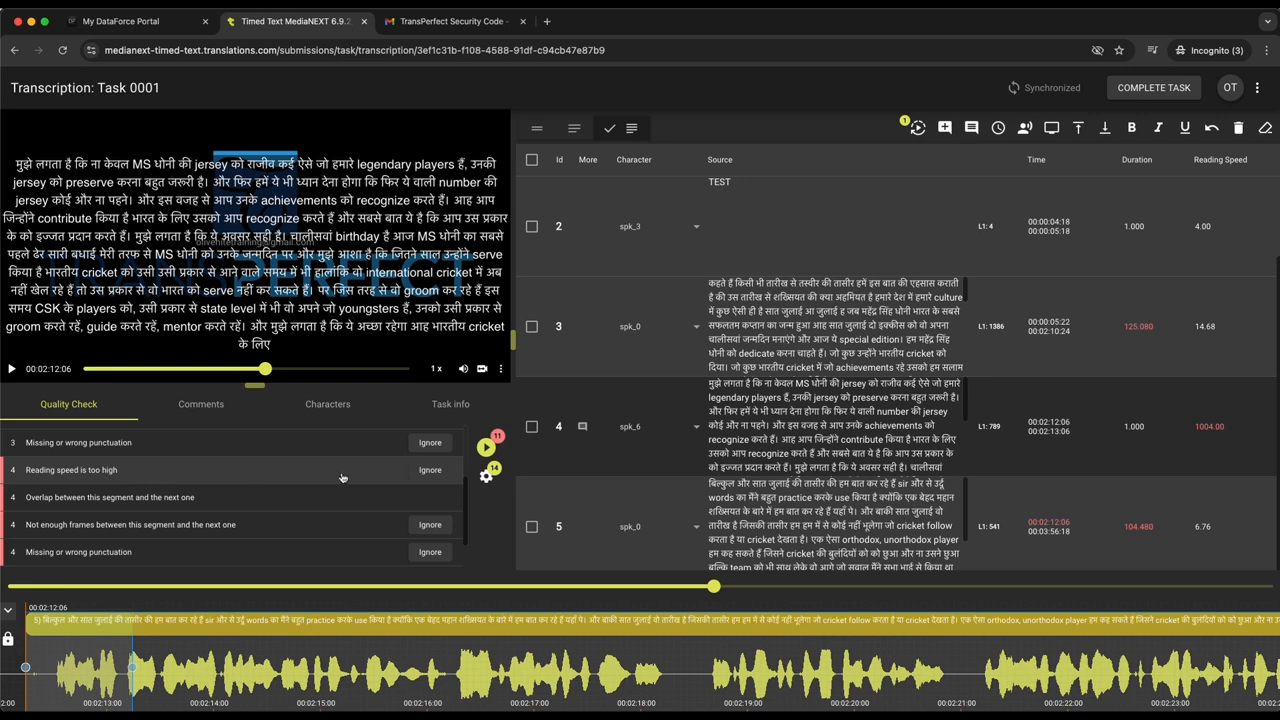
{"action": "left_click", "coordinate": [418, 480]}
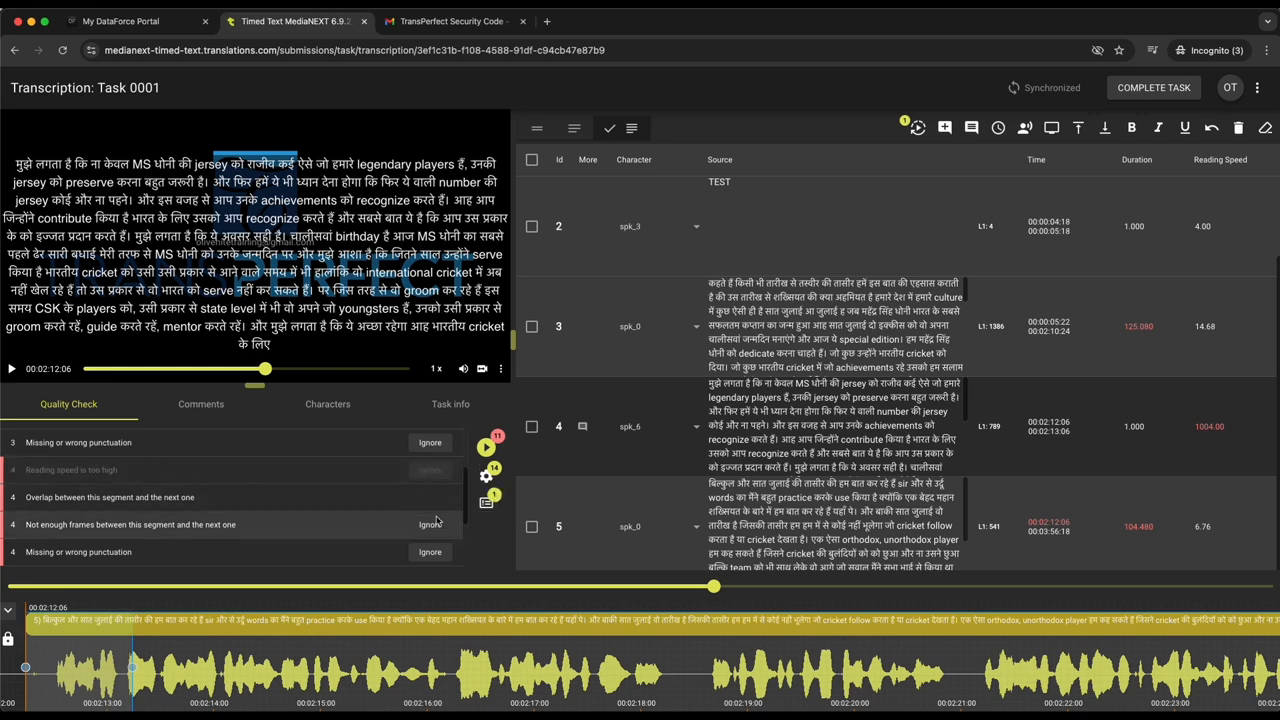
{"action": "left_click", "coordinate": [487, 503]}
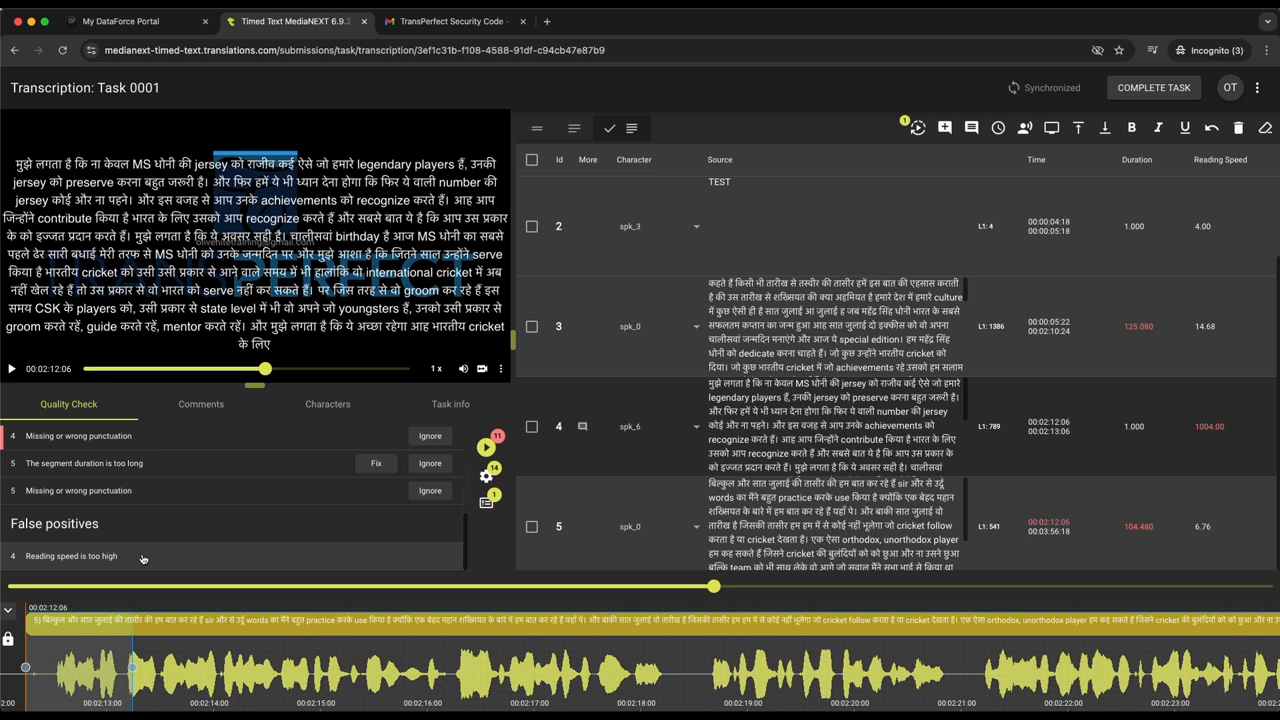
{"action": "left_click", "coordinate": [487, 503]}
Disable Reading speed, Glossary compliance, Punctuation check, Space before punctuation, Duration, Shot changes and Frames between subtitles checks and save.
{"action": "left_click", "coordinate": [486, 475]}
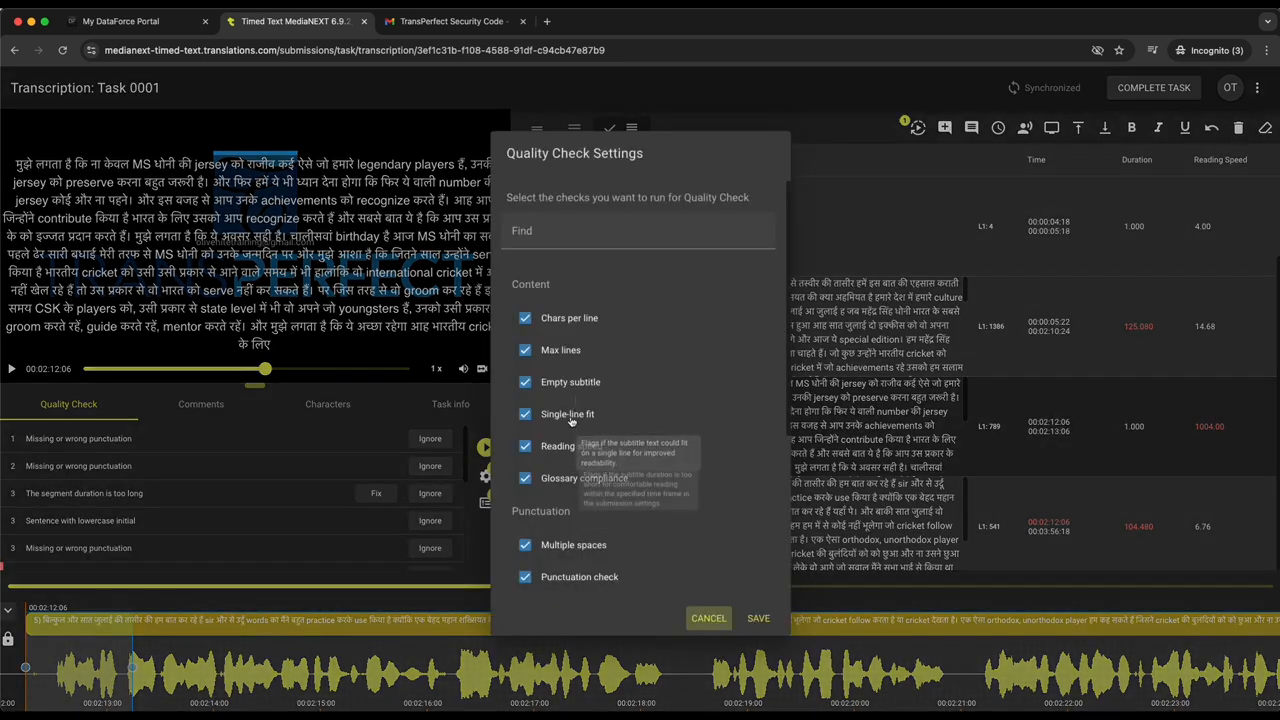
{"action": "left_click", "coordinate": [525, 446]}
{"action": "left_click", "coordinate": [525, 478]}
{"action": "scroll", "coordinate": [560, 430], "scroll_direction": "down", "scroll_amount": 3}
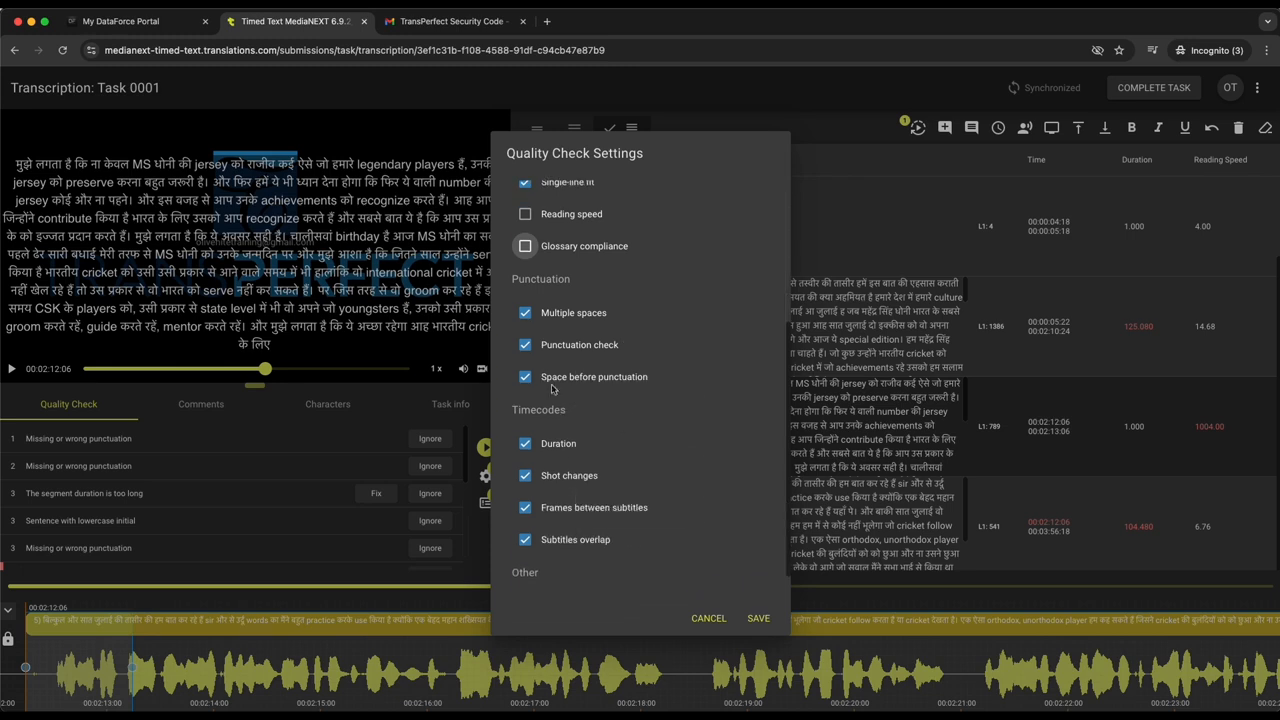
{"action": "left_click", "coordinate": [525, 344]}
{"action": "left_click", "coordinate": [525, 376]}
{"action": "left_click", "coordinate": [525, 475]}
{"action": "left_click", "coordinate": [525, 443]}
{"action": "left_click", "coordinate": [525, 507]}
{"action": "scroll", "coordinate": [530, 500], "scroll_direction": "down", "scroll_amount": 1}
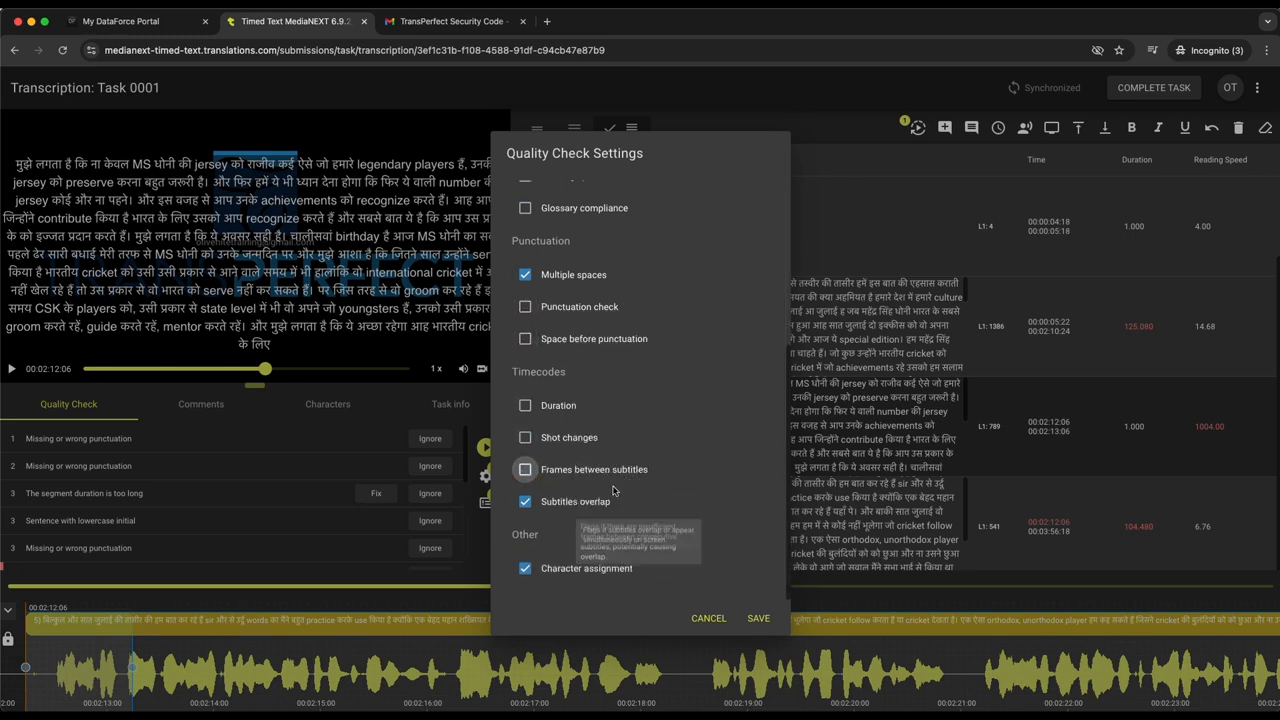
{"action": "left_click", "coordinate": [762, 618]}
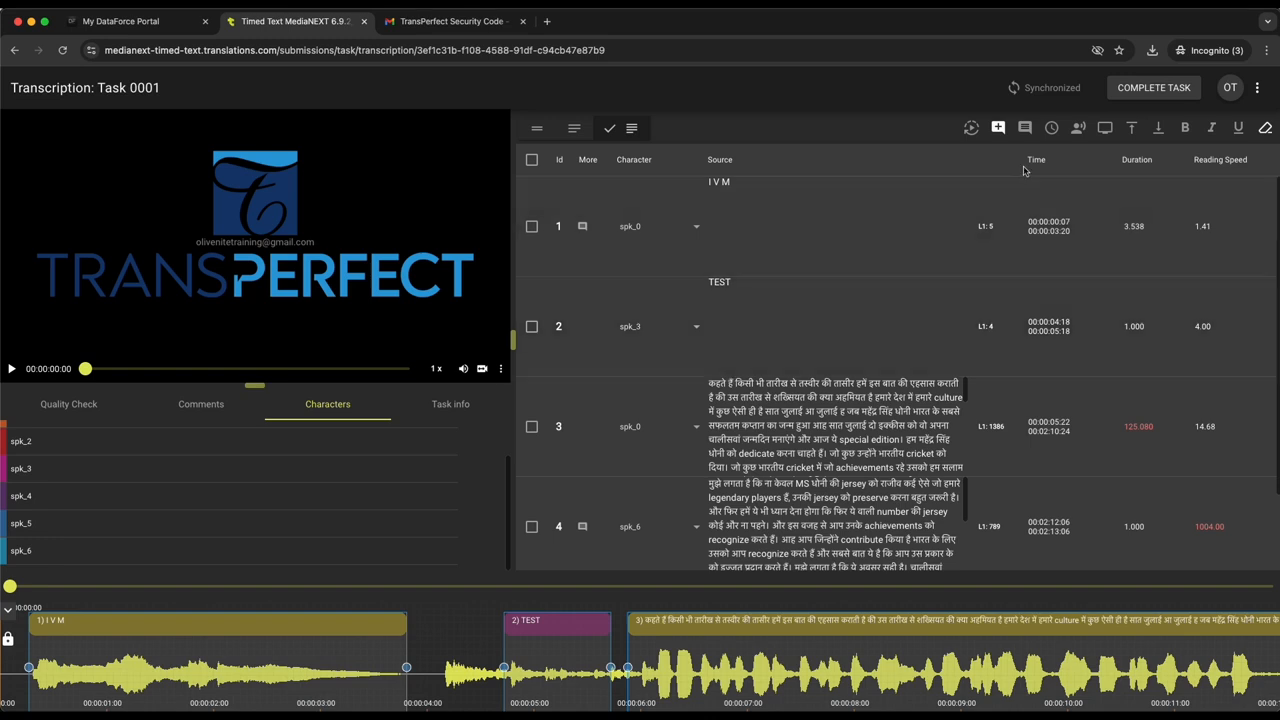
Open the Keyboard Shortcuts dialog.
{"action": "left_click", "coordinate": [1259, 89]}
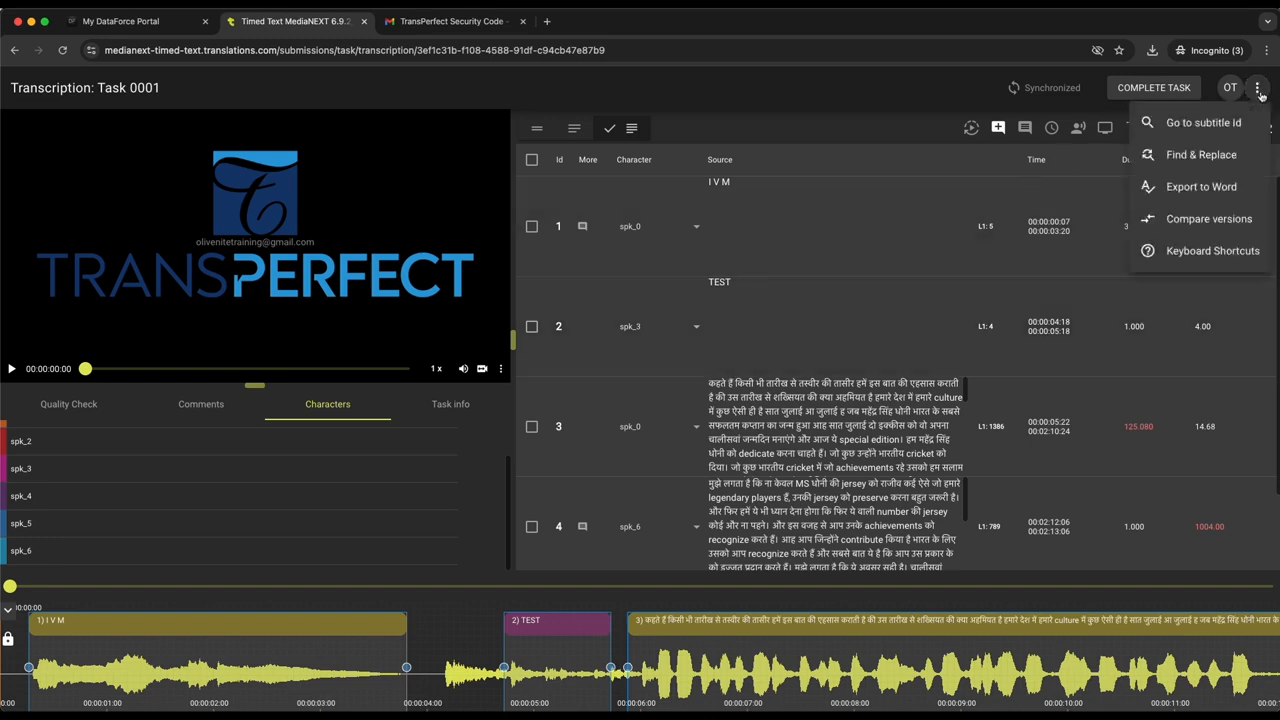
{"action": "left_click", "coordinate": [1226, 251]}
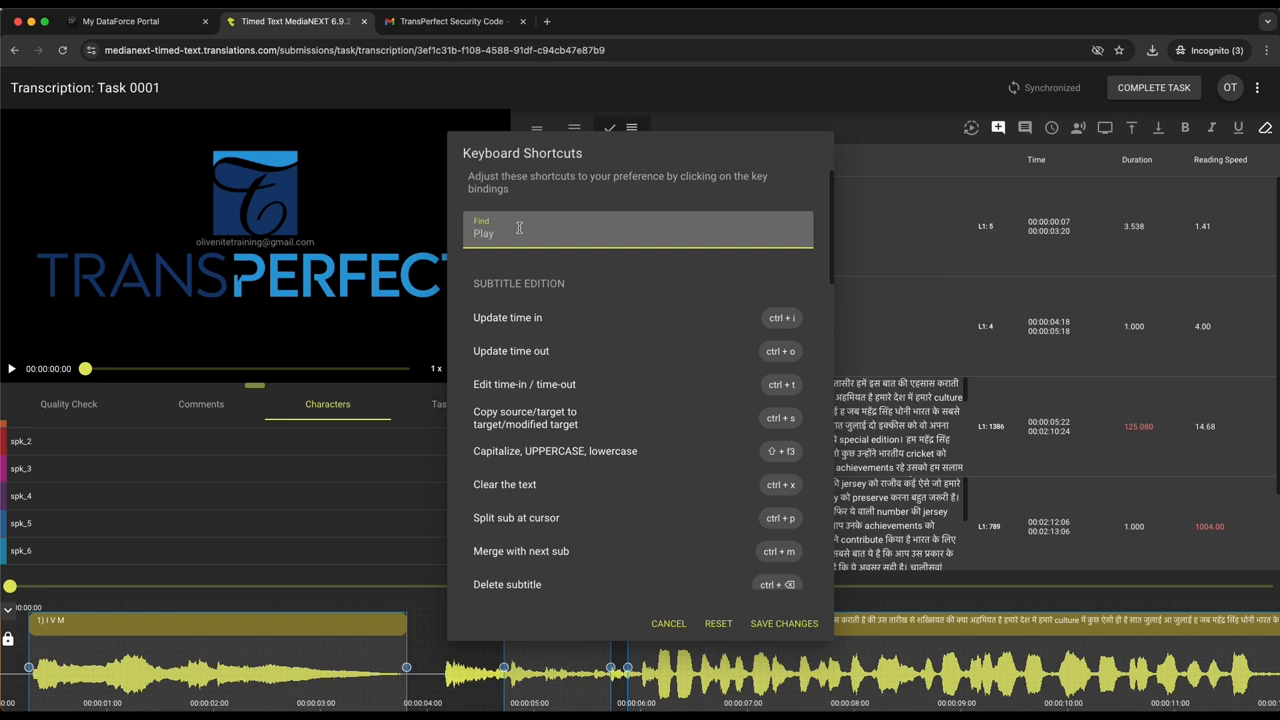
Filter the keyboard shortcuts by 'subtitle' and open the Delete subtitle binding, leaving it without a new binding.
{"action": "type", "text": "subtitle"}
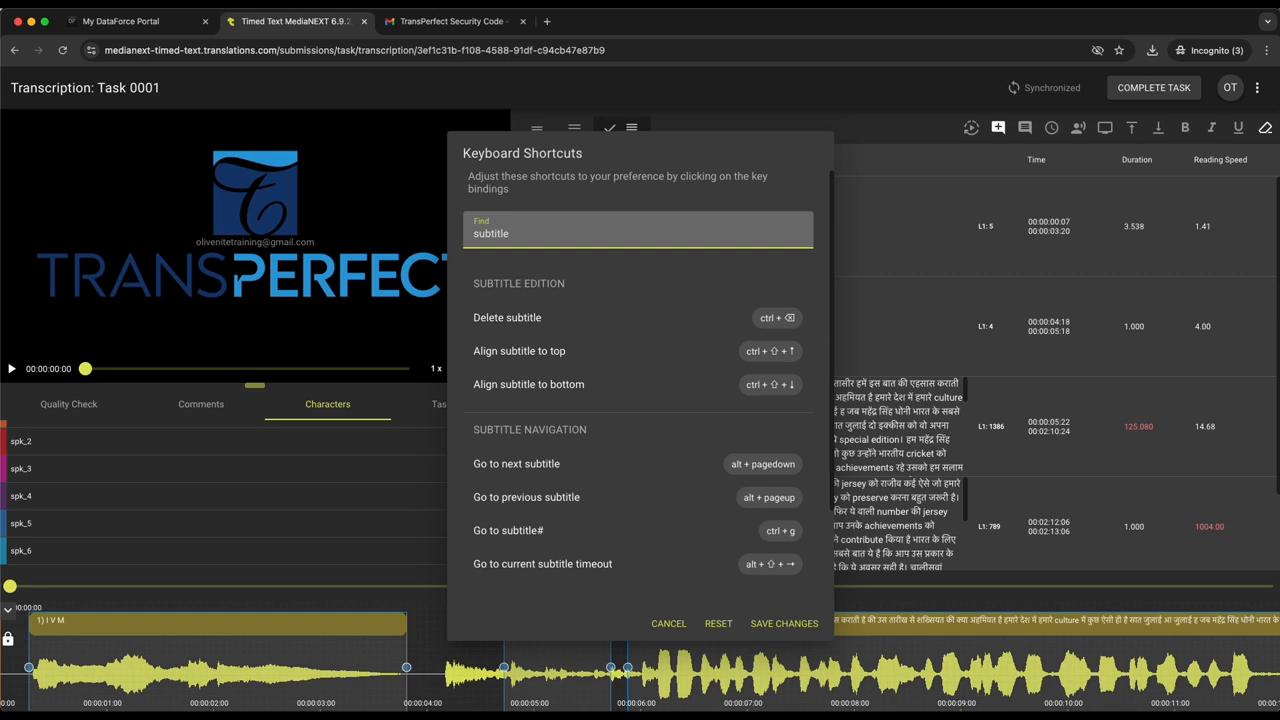
{"action": "scroll", "coordinate": [560, 372], "scroll_direction": "down", "scroll_amount": 3}
{"action": "scroll", "coordinate": [564, 369], "scroll_direction": "up", "scroll_amount": 1}
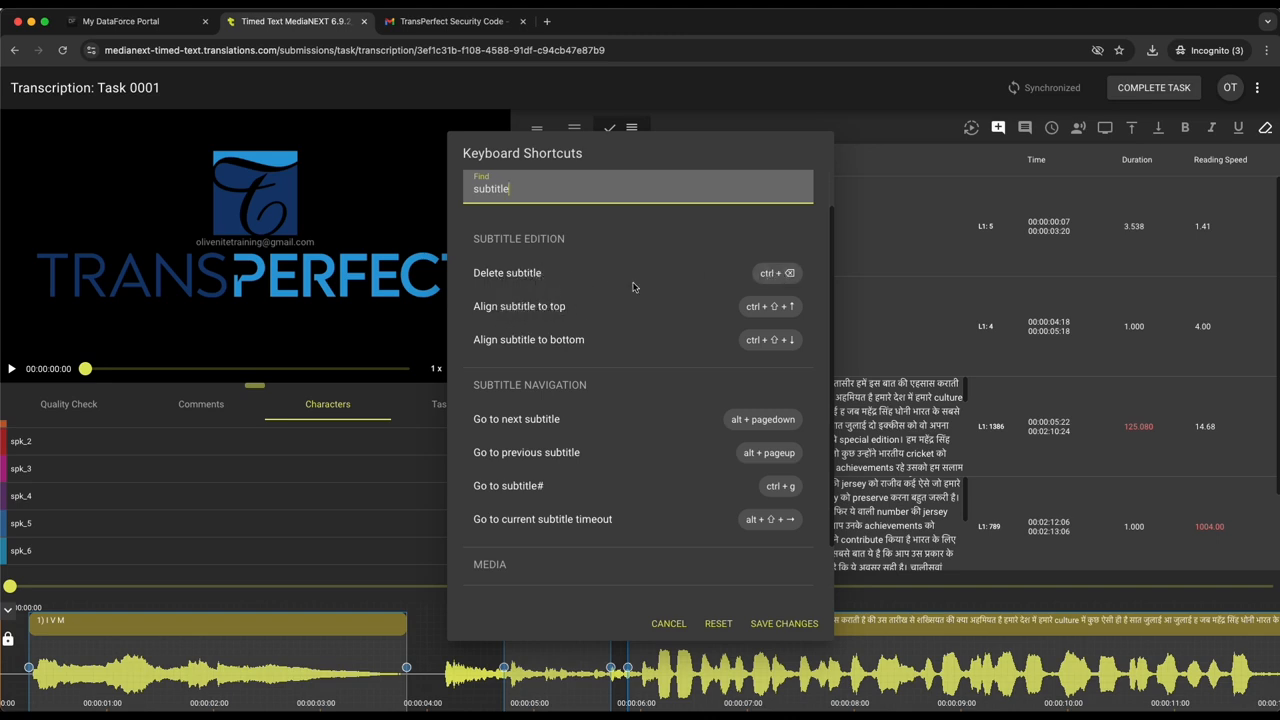
{"action": "left_click", "coordinate": [776, 279]}
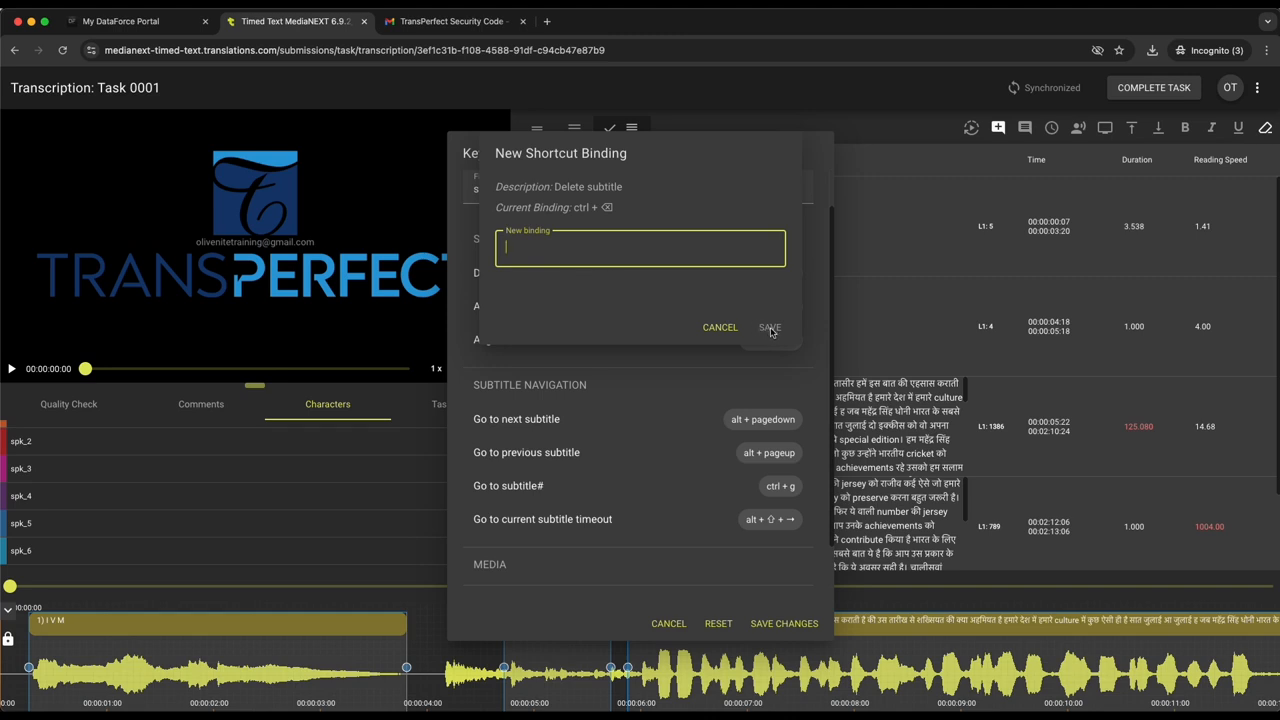
{"action": "left_click", "coordinate": [722, 327]}
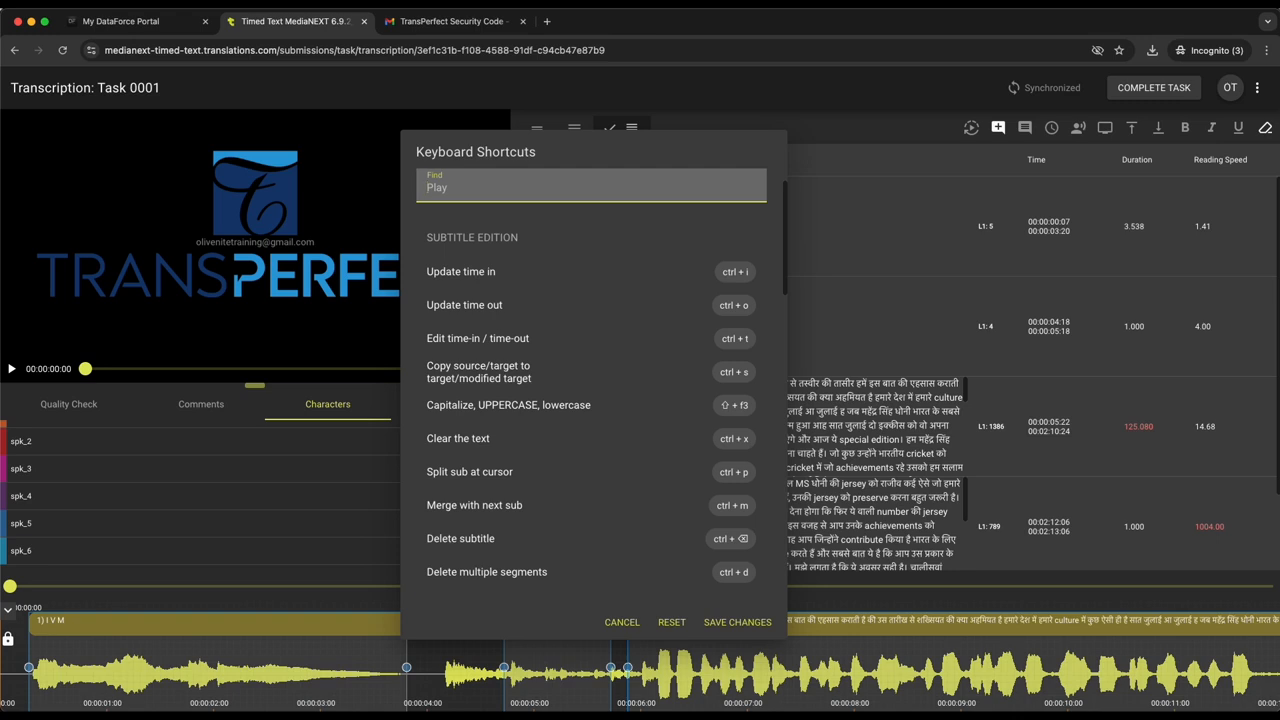
Search the keyboard shortcuts for 'Split sub' and then for 'Merge with'.
{"action": "type", "text": "Split sub"}
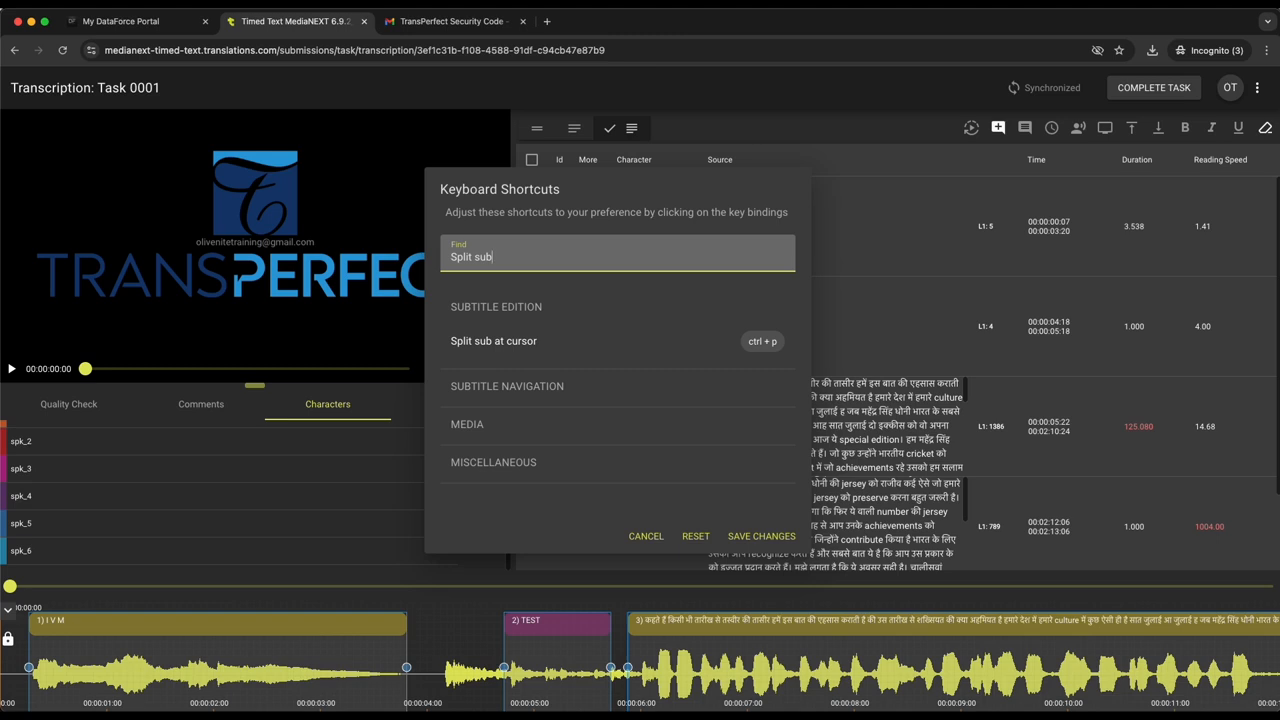
{"action": "key", "text": "ctrl+a"}
{"action": "type", "text": "Merge with"}
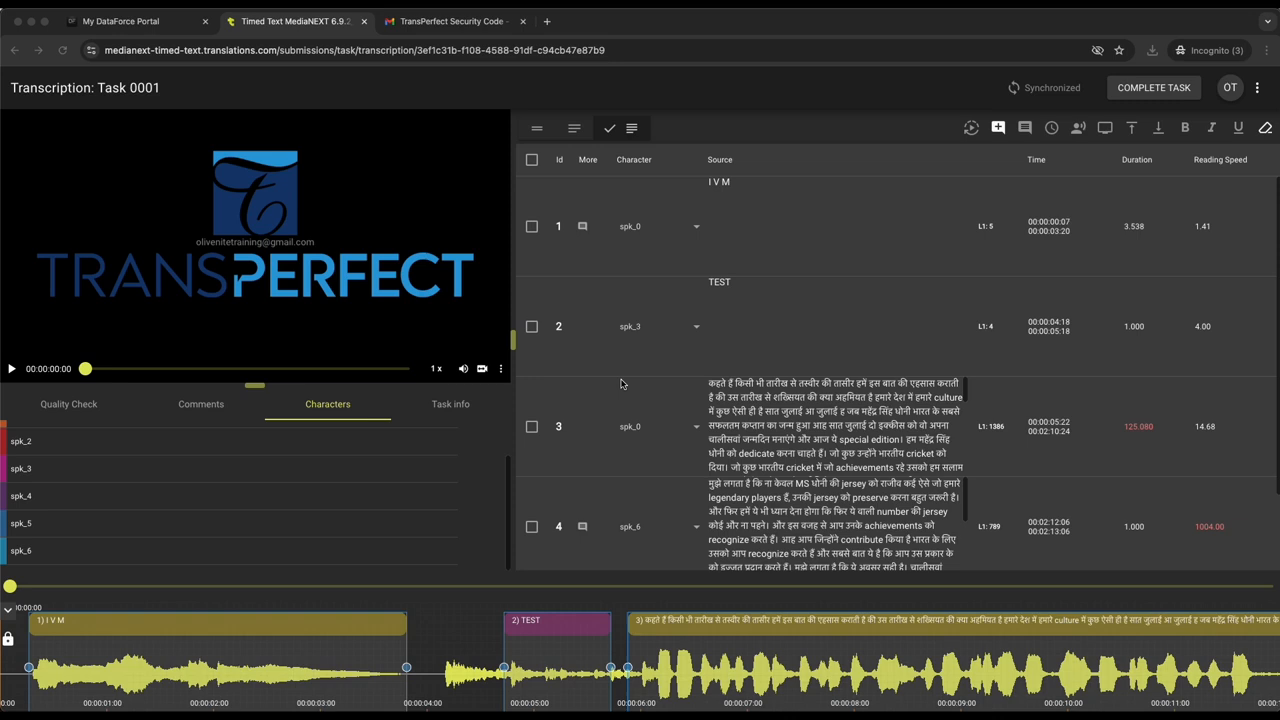
Mark the transcription task as completed and confirm it.
{"action": "left_click", "coordinate": [1140, 95]}
{"action": "left_click", "coordinate": [1140, 92]}
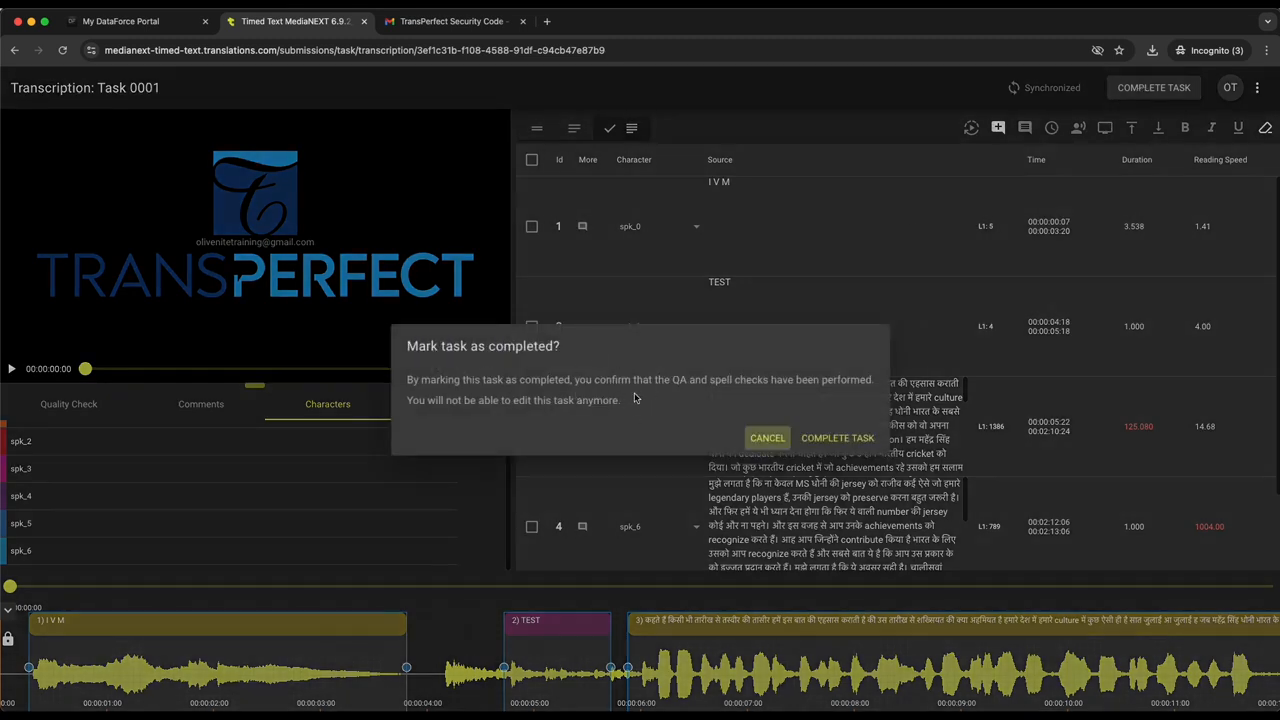
{"action": "left_click", "coordinate": [832, 440]}
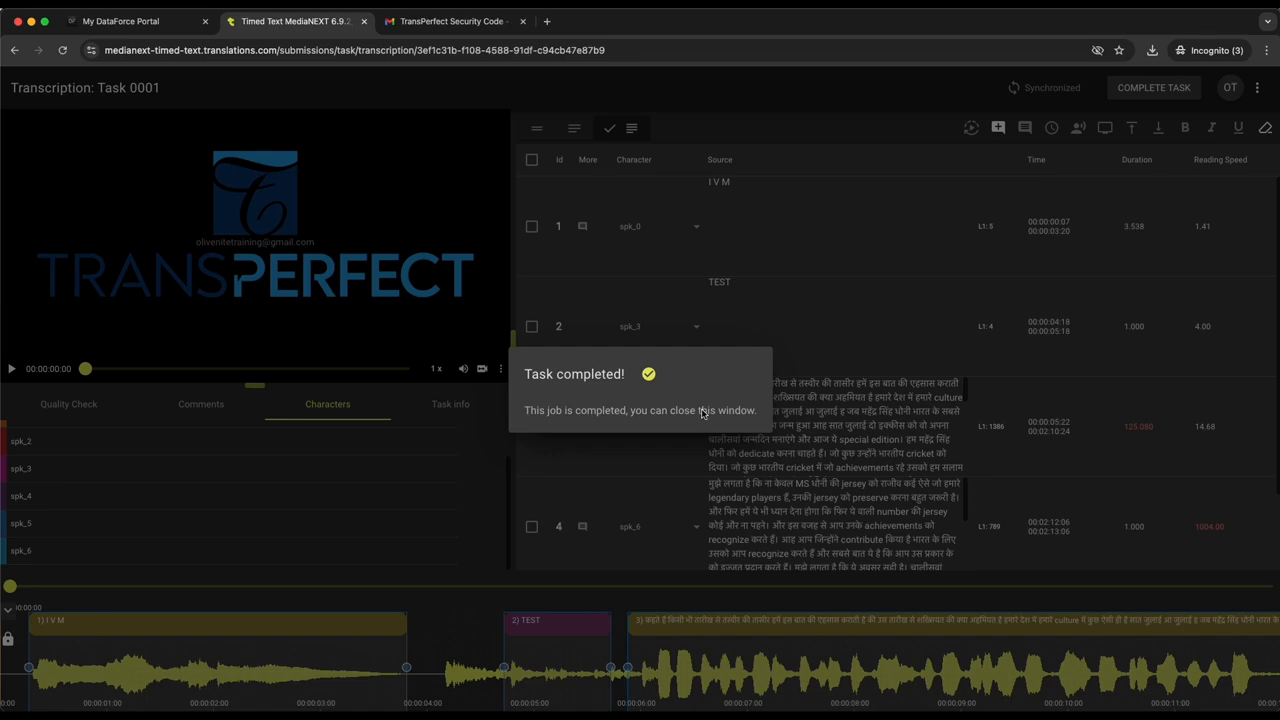
Close the task tab and review the Completed jobs list in the DataForce portal.
{"action": "left_click", "coordinate": [363, 22]}
{"action": "left_click", "coordinate": [391, 304]}
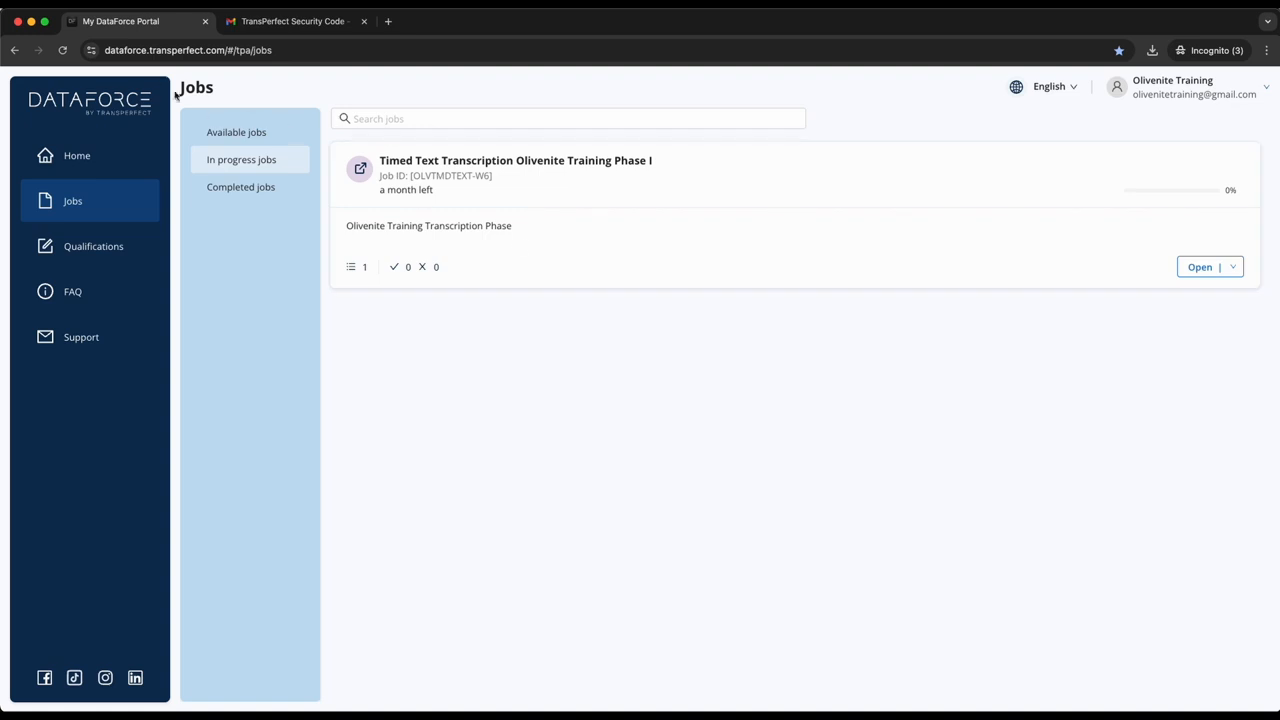
{"action": "left_click", "coordinate": [63, 51]}
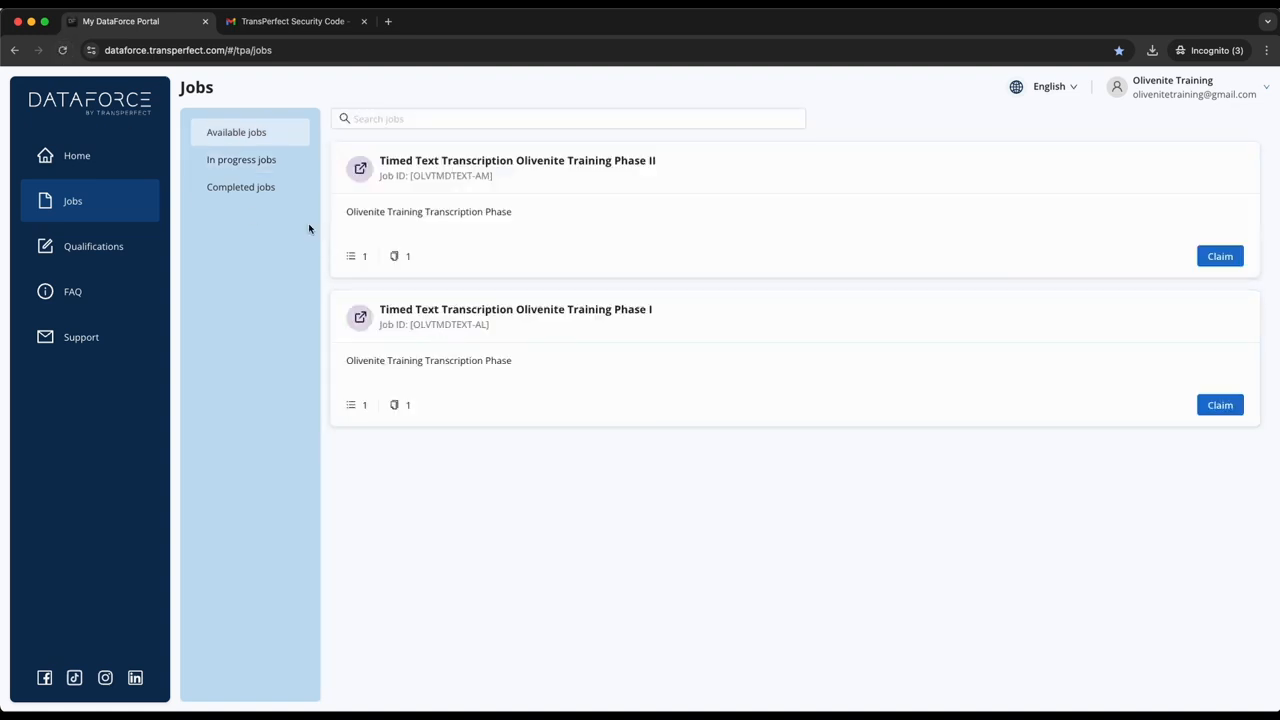
{"action": "left_click", "coordinate": [264, 190]}
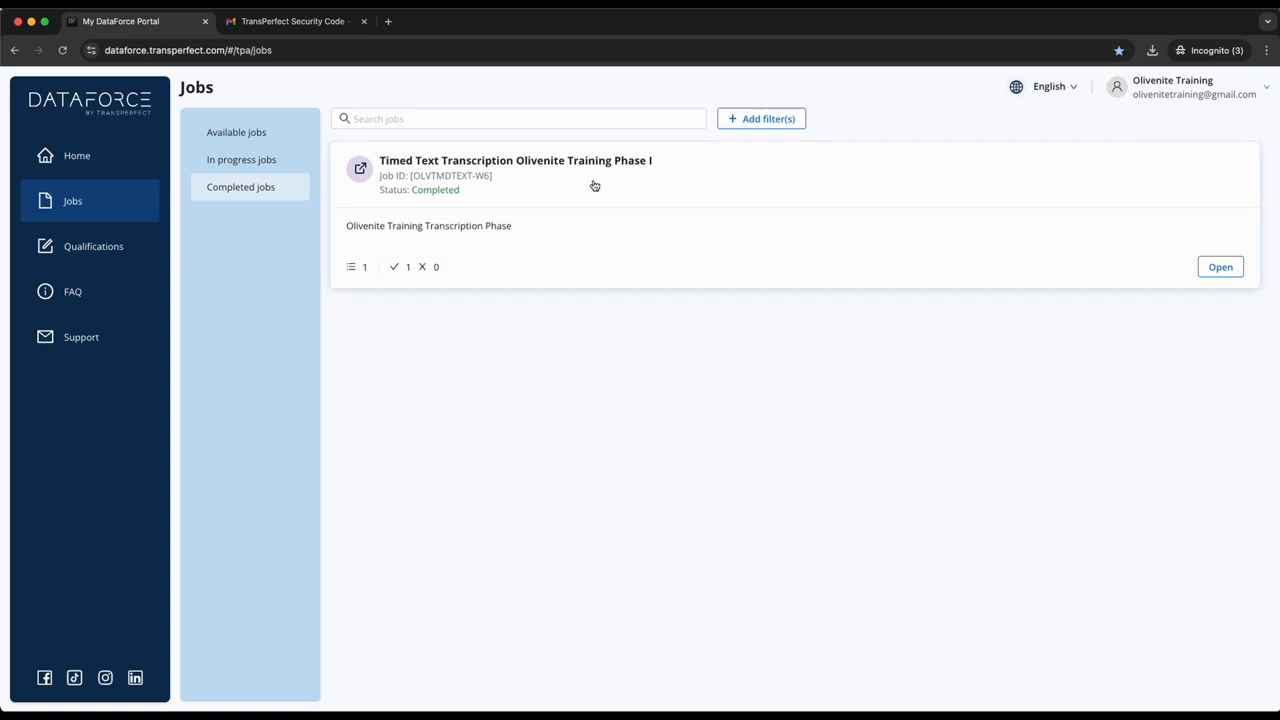